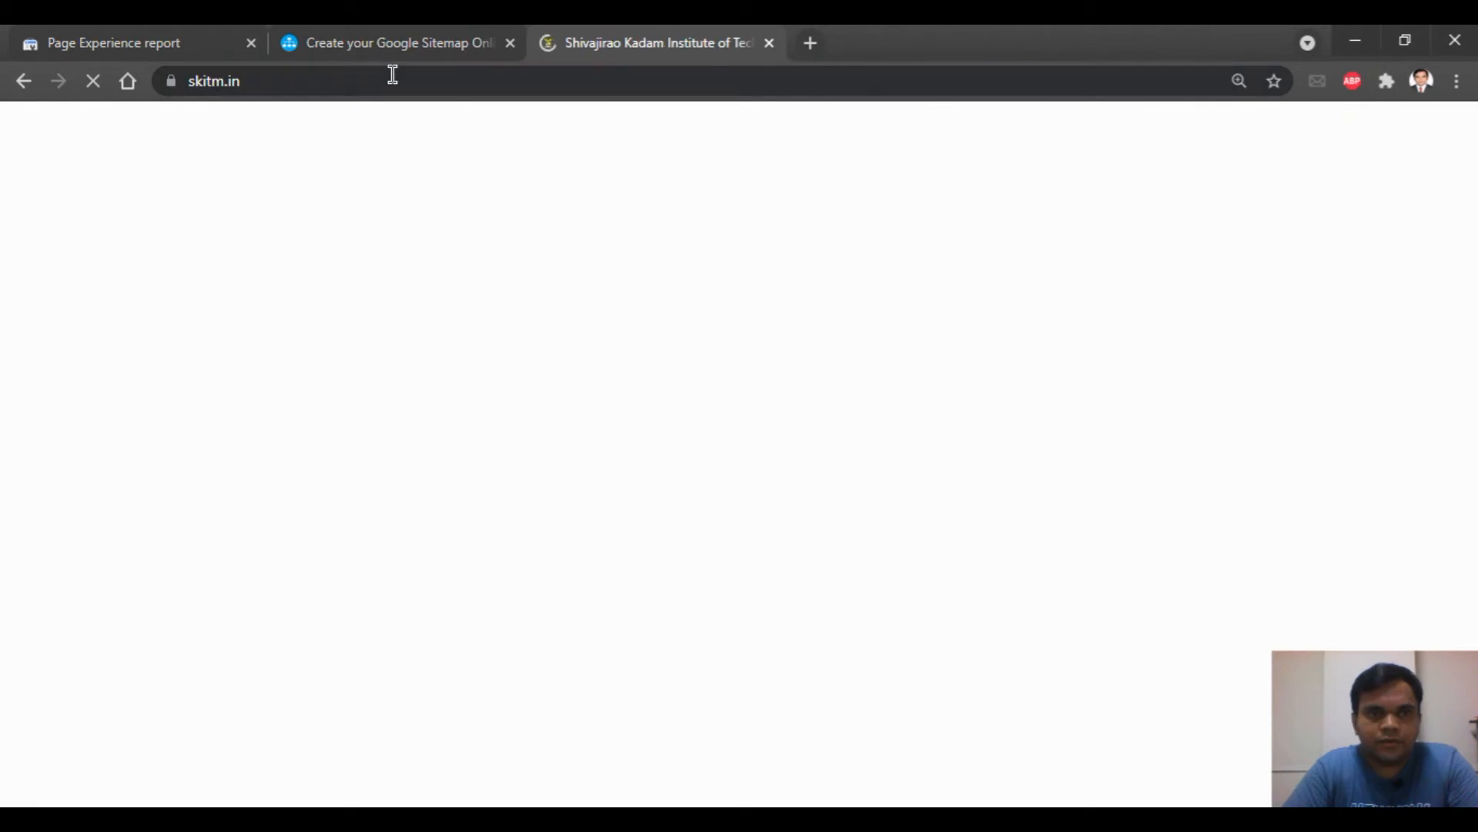
click(460, 36)
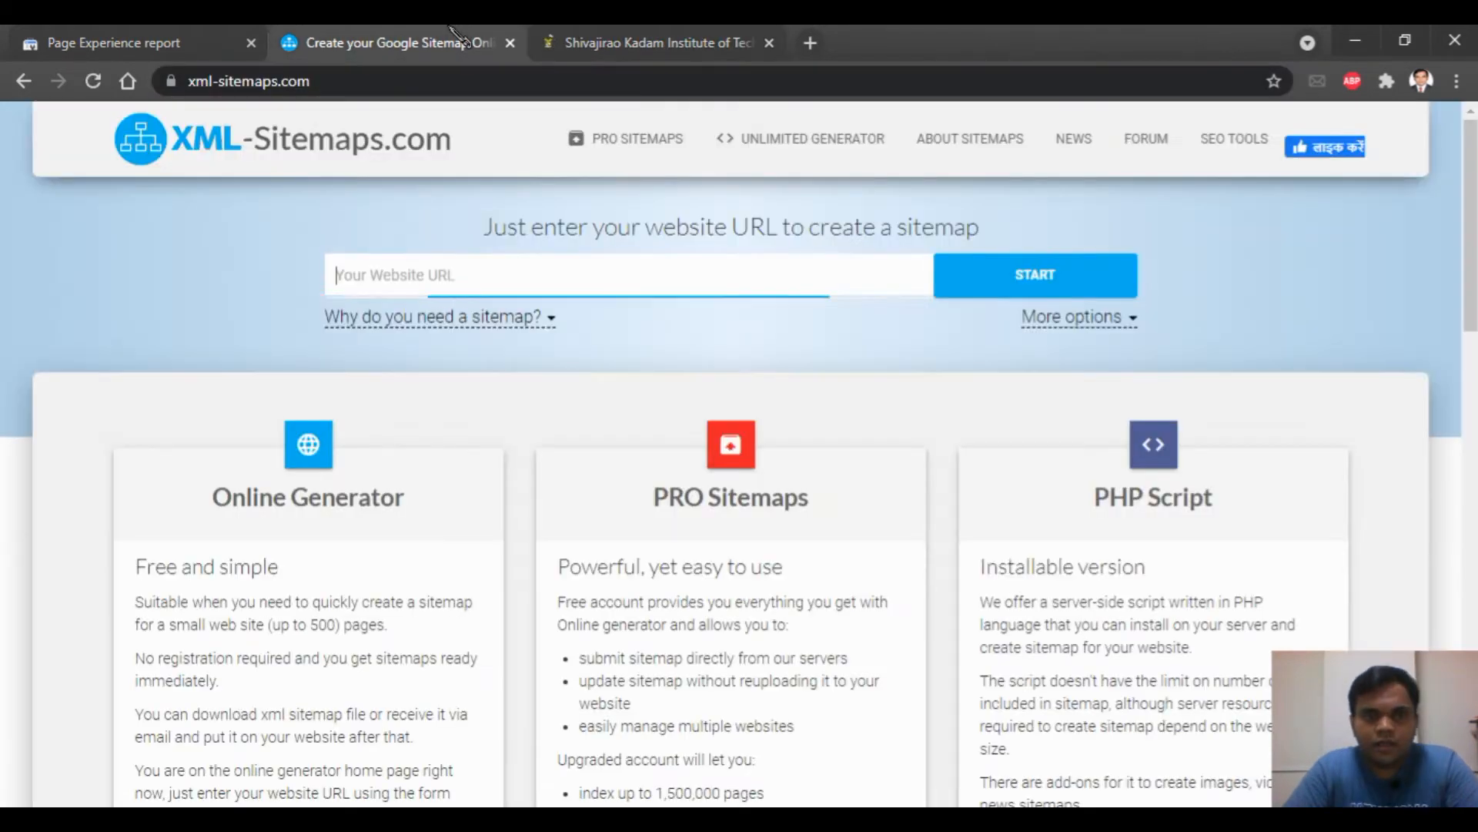
text(https://skitm.in/)
click(1053, 277)
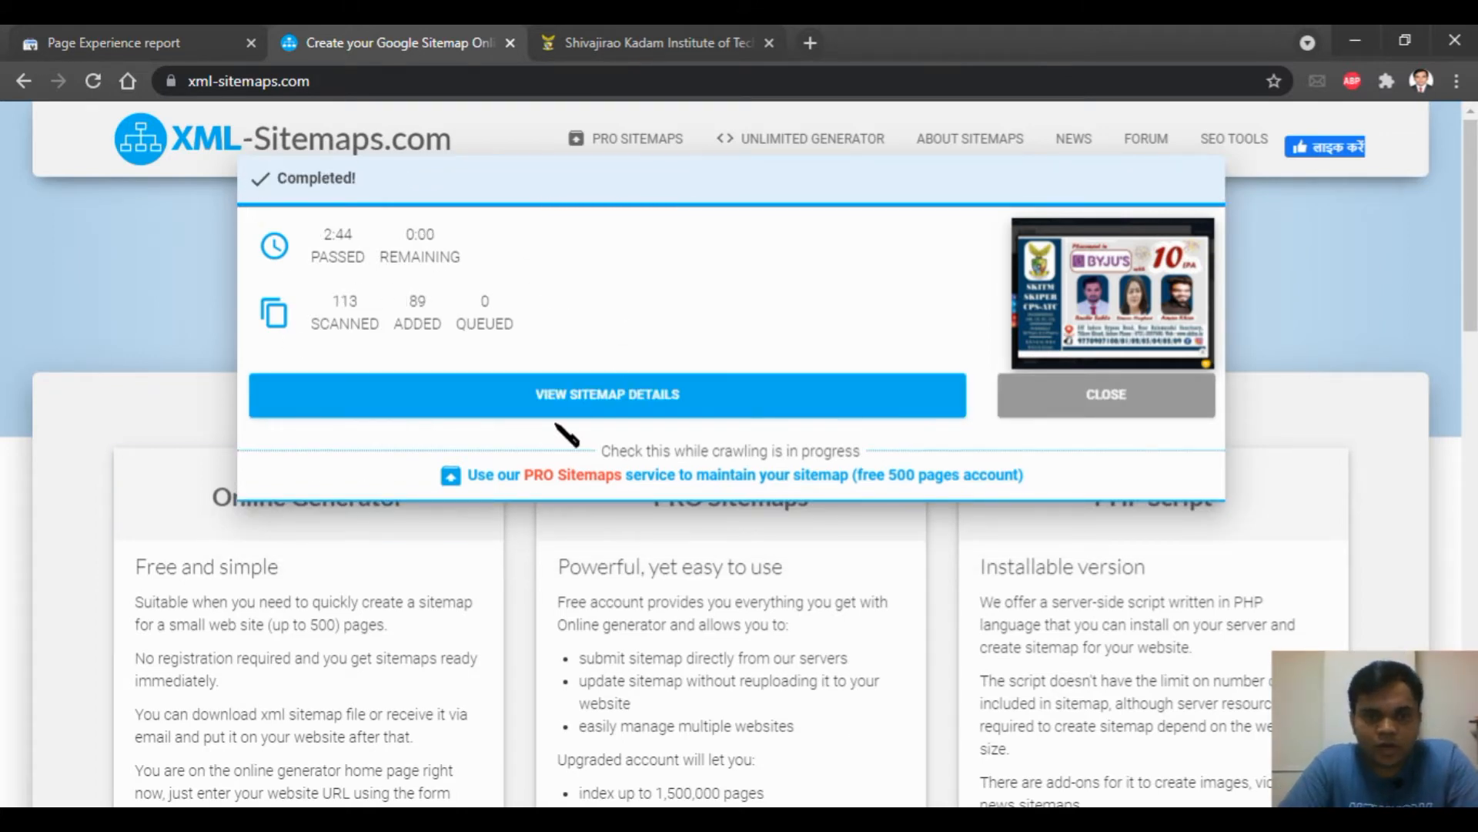
- View the generated sitemap's details, download the XML sitemap file and show it in its folder
click(638, 395)
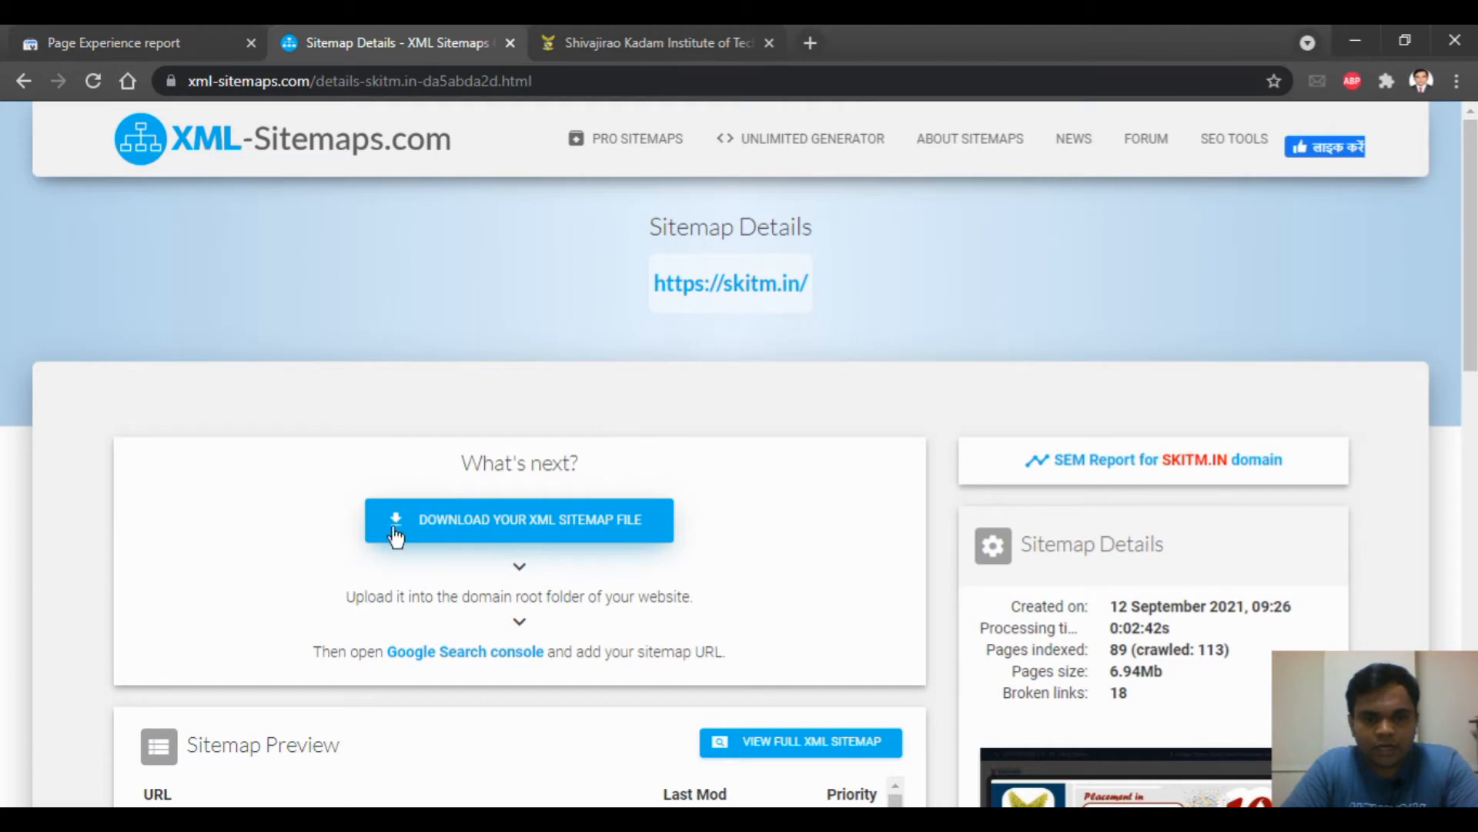
click(571, 537)
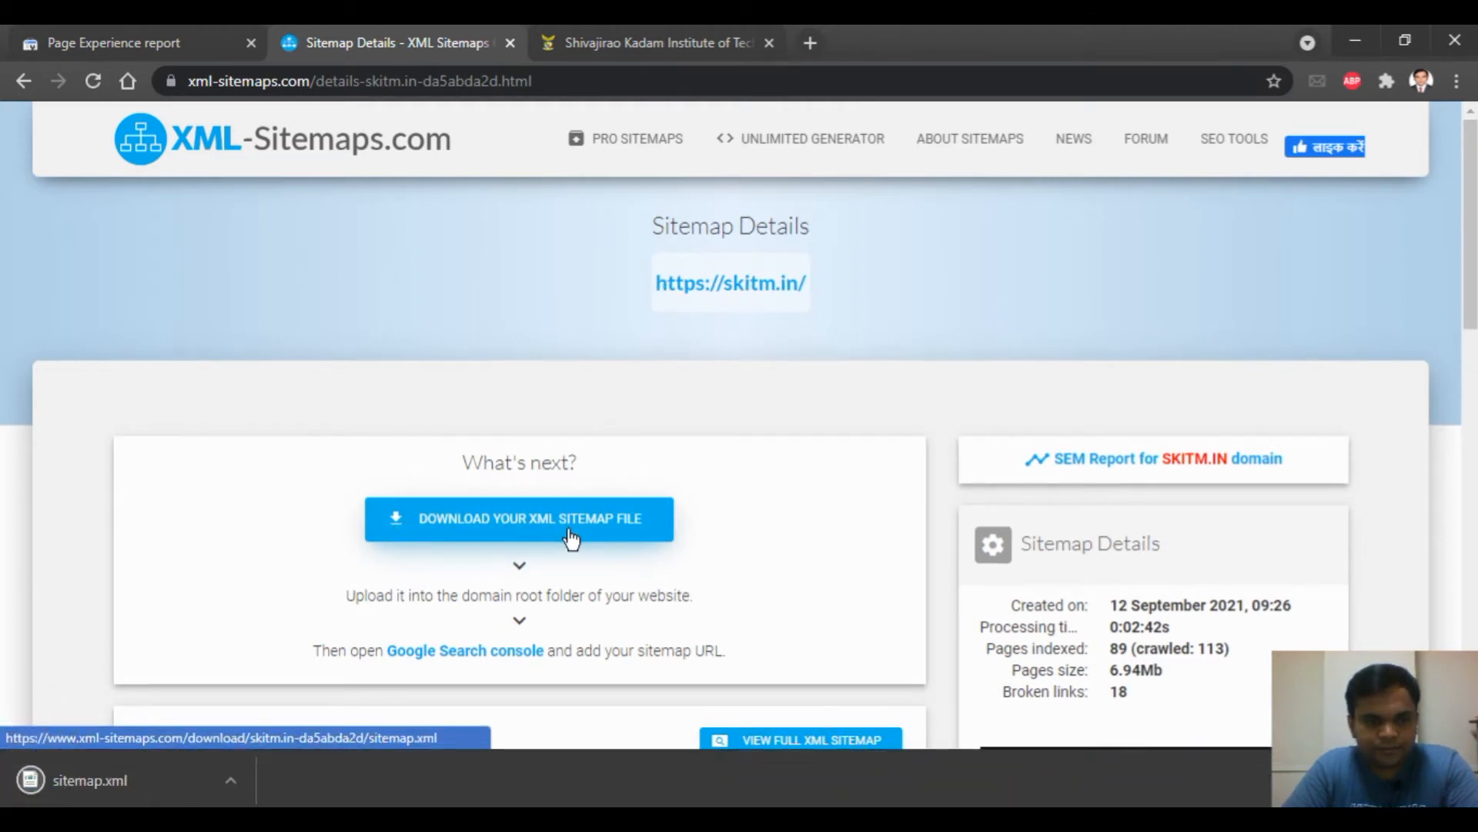
click(230, 784)
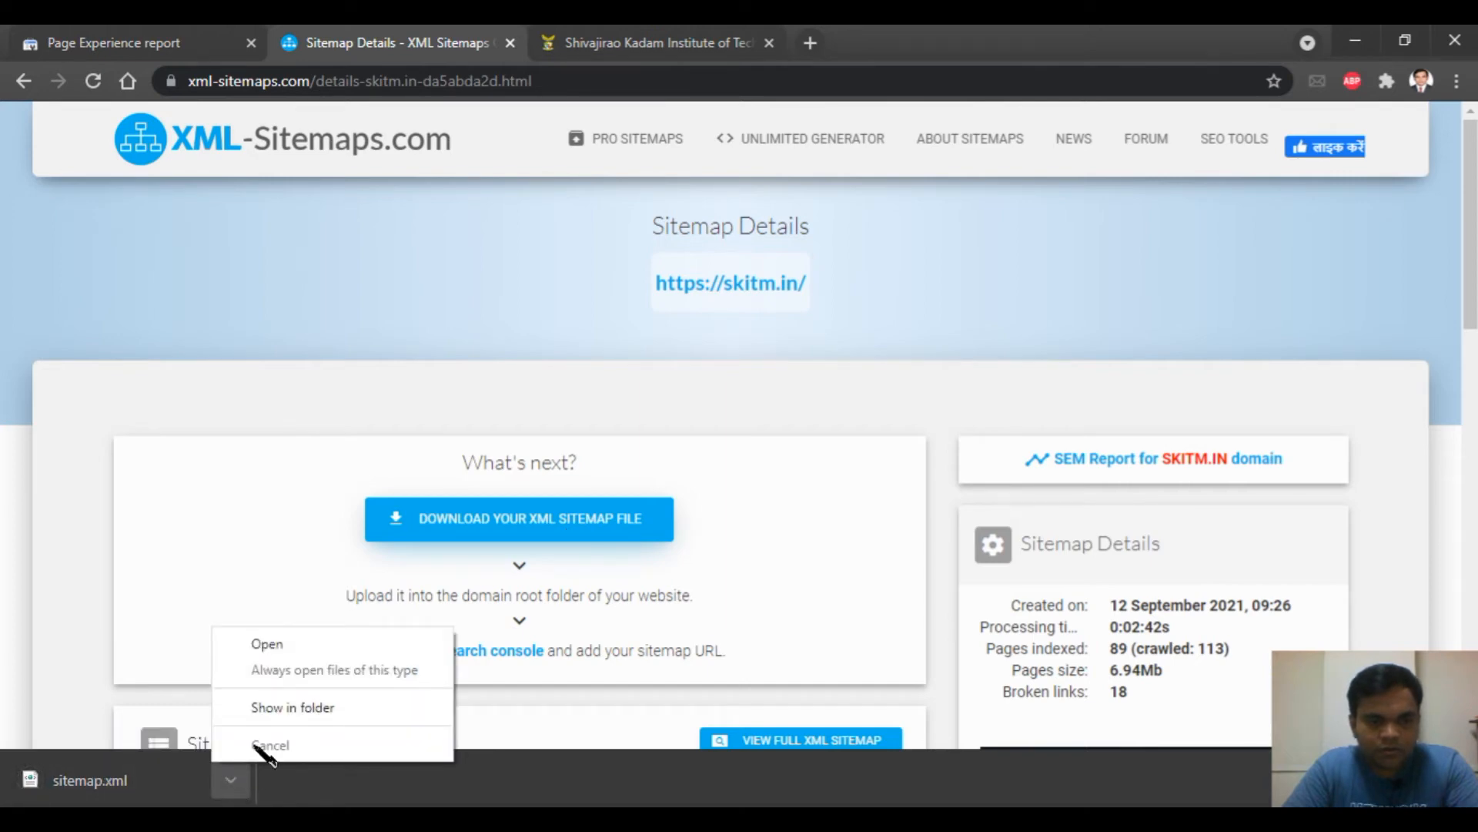
click(302, 708)
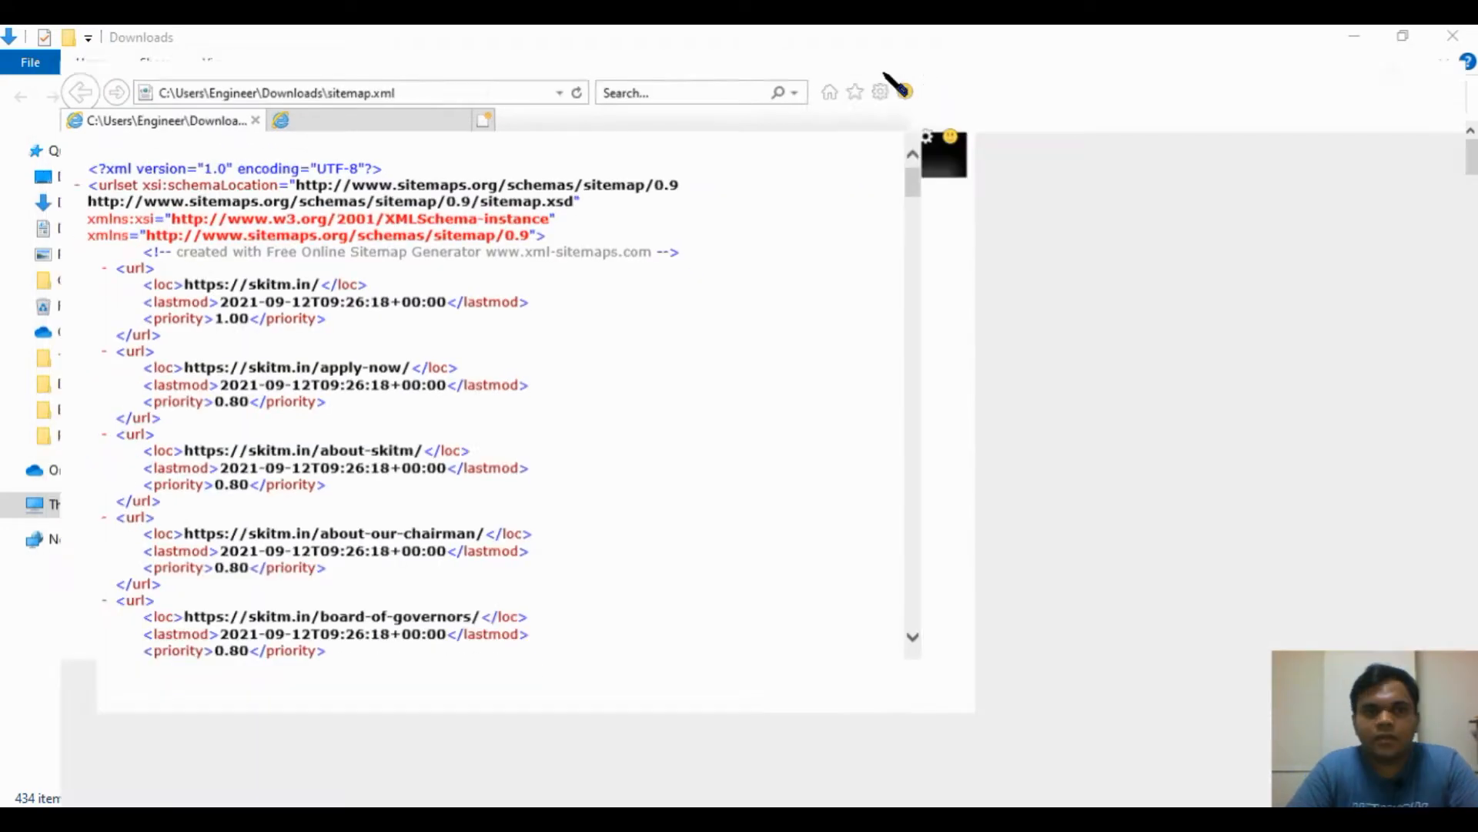
- Examine the page URLs listed in the downloaded sitemap.xml, close its viewer, and return to the sitemap details page in Chrome
click(880, 79)
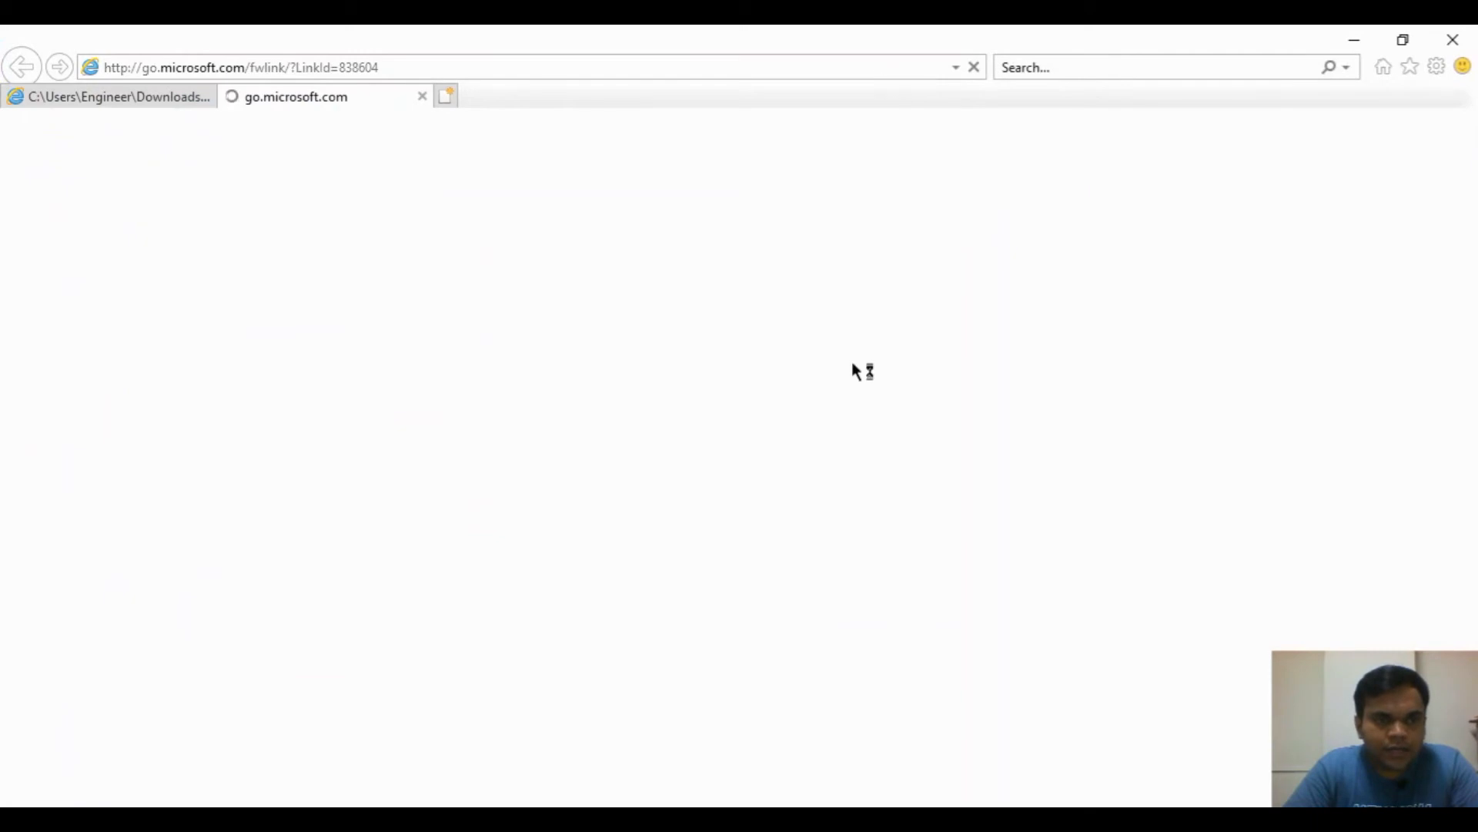
click(121, 97)
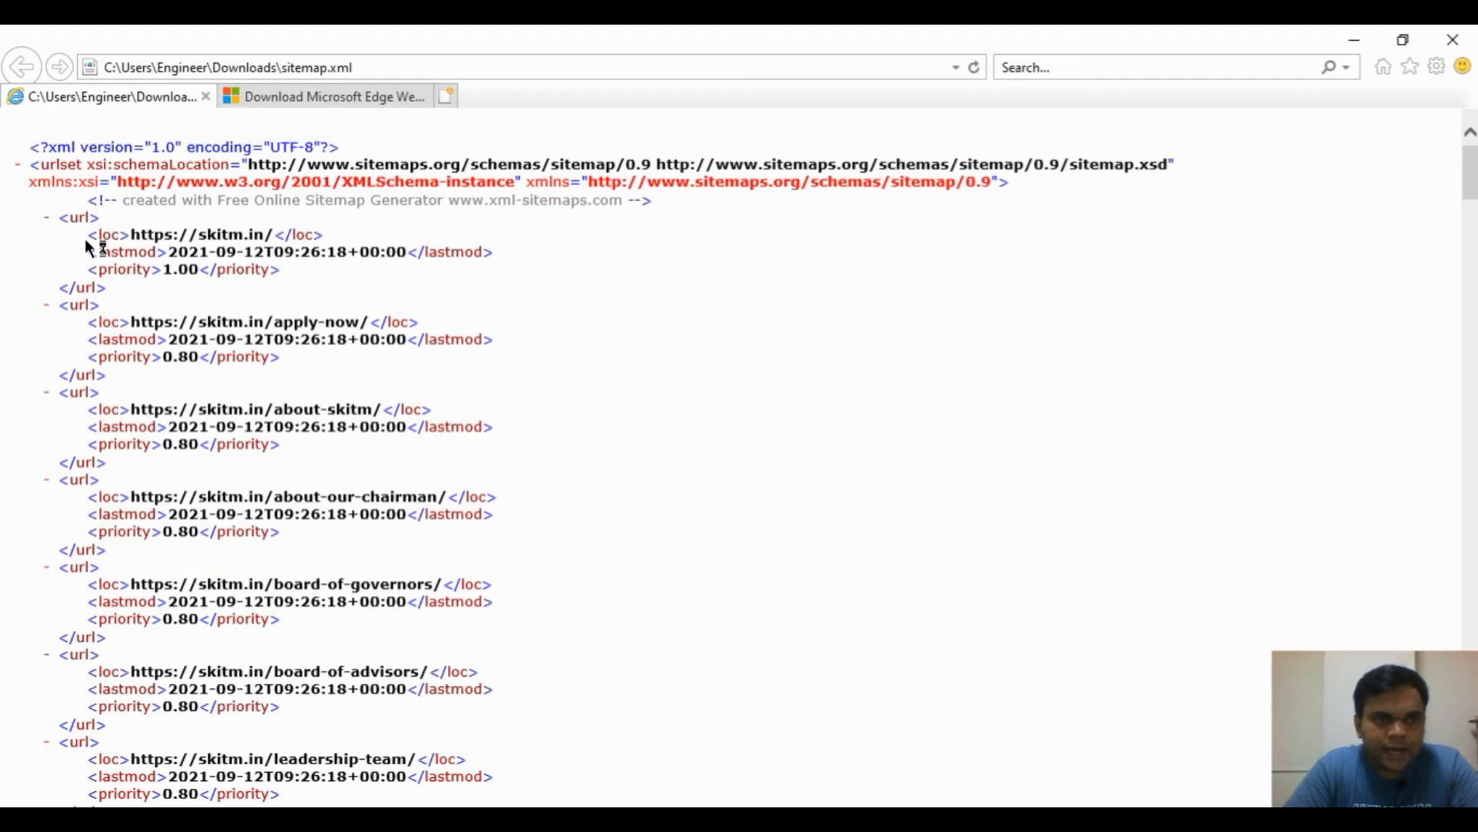
drag(128, 234, 394, 412)
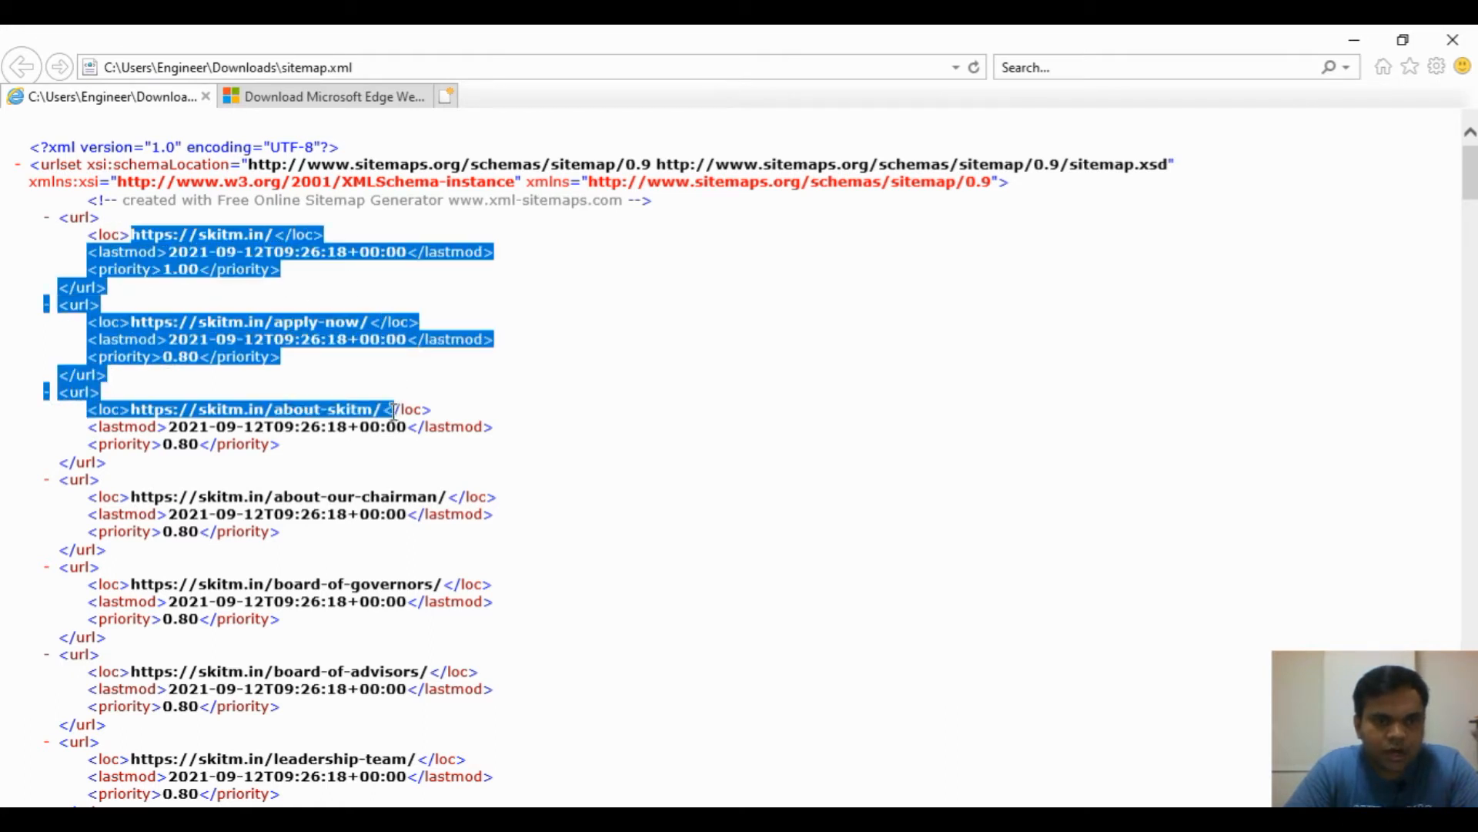
click(133, 523)
drag(145, 495, 445, 506)
drag(174, 584, 372, 584)
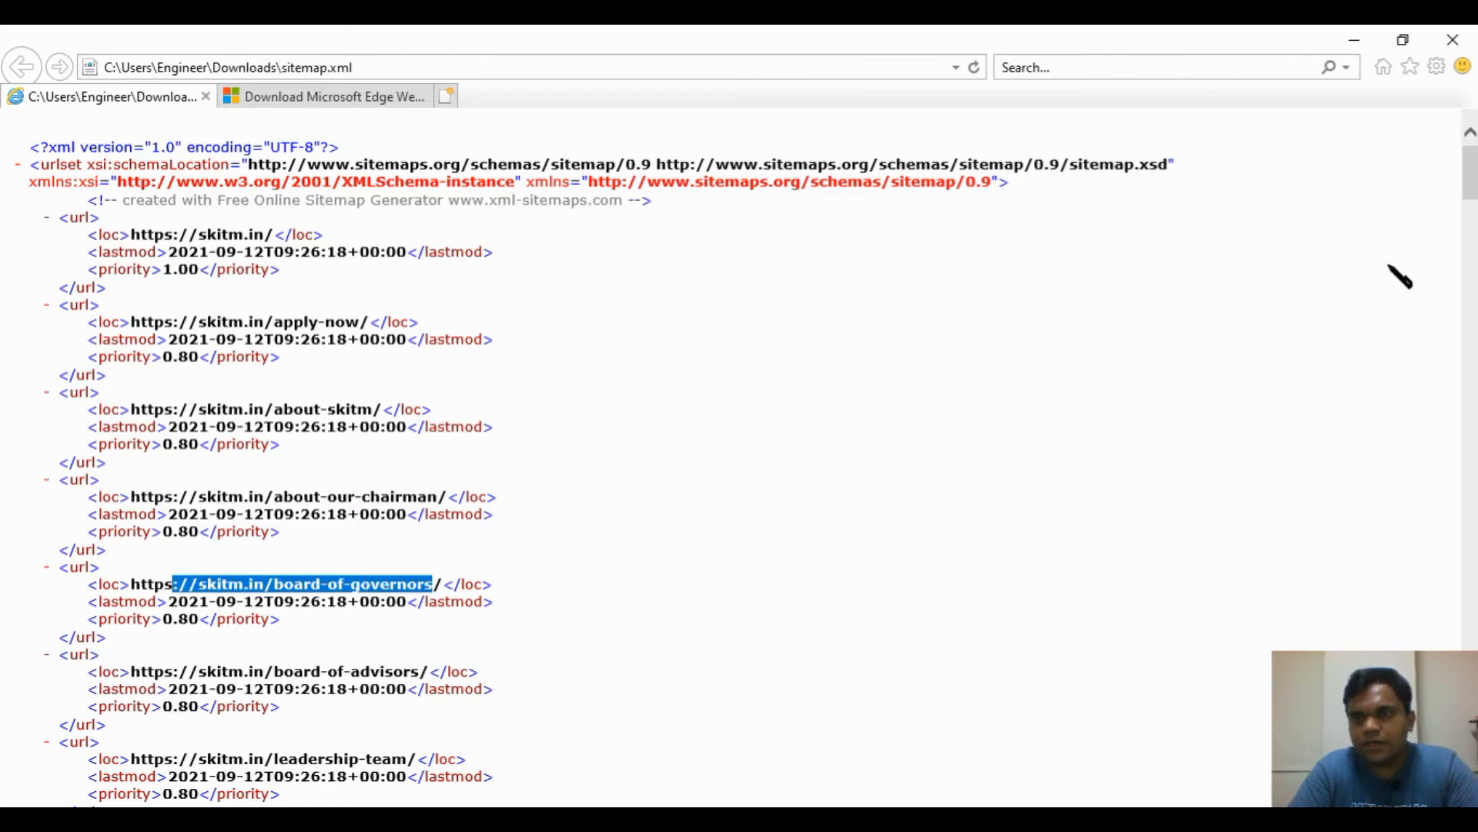
drag(1476, 176, 1476, 801)
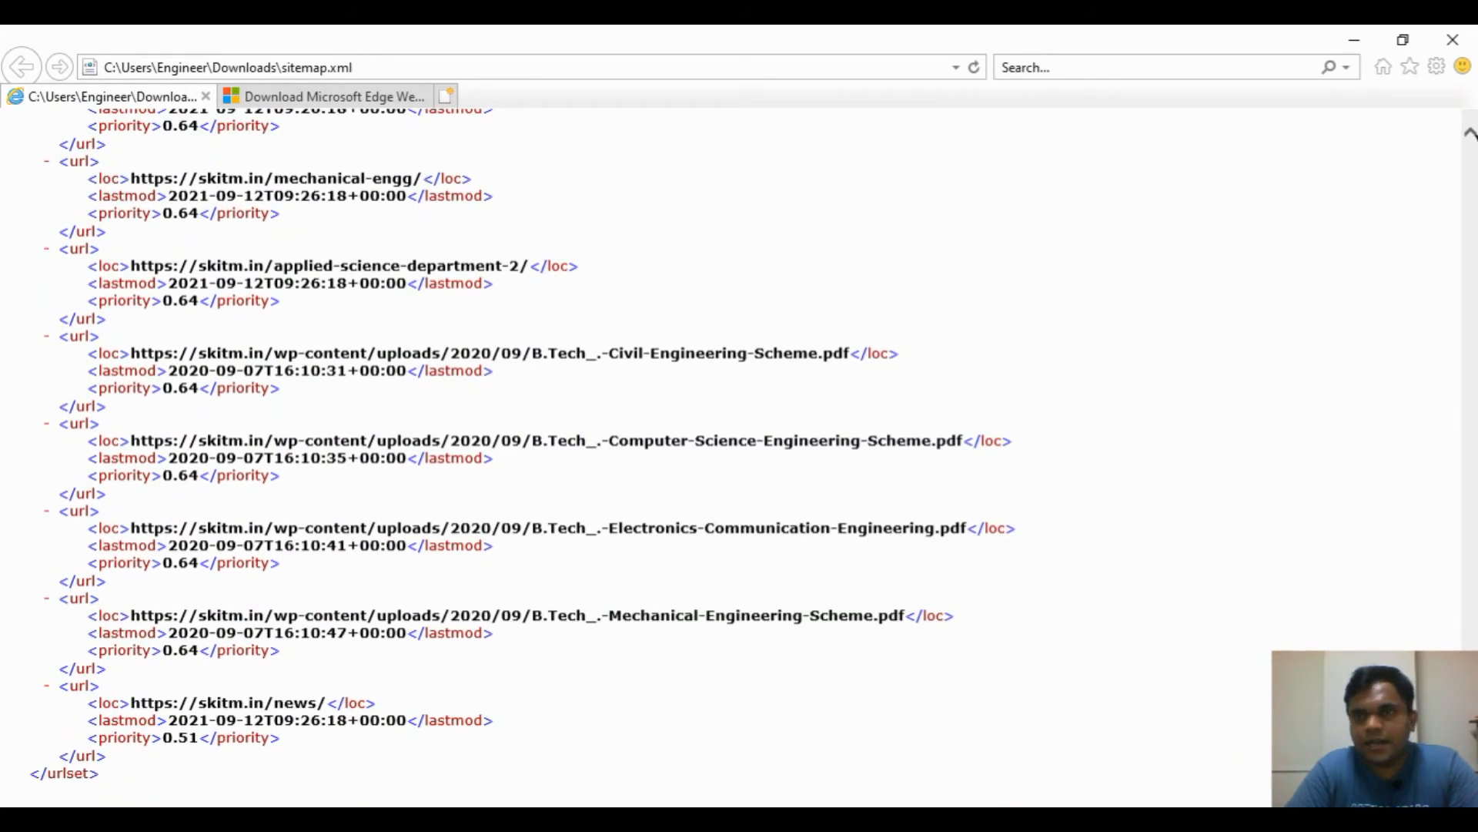
click(1454, 39)
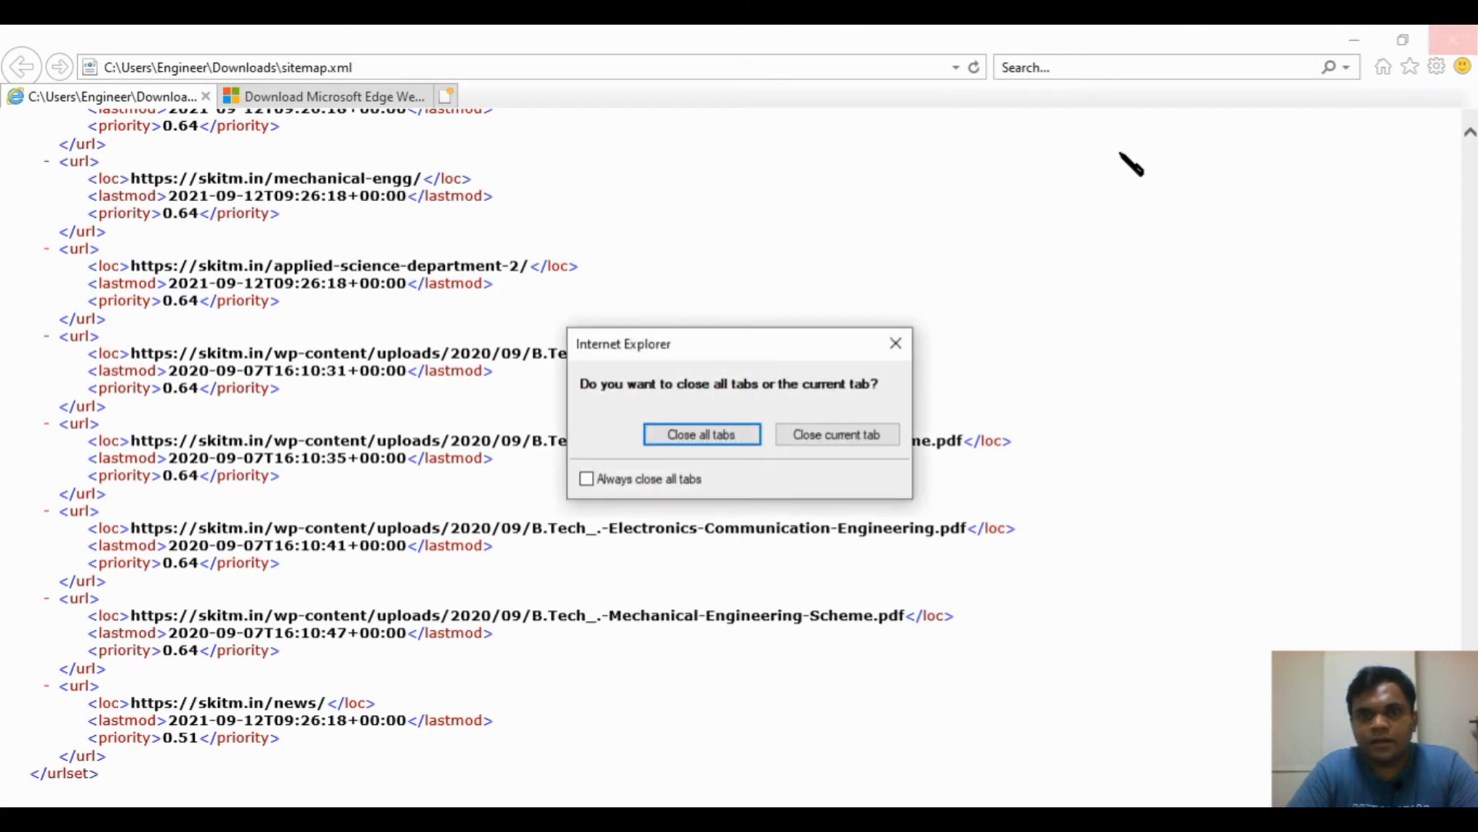
click(725, 437)
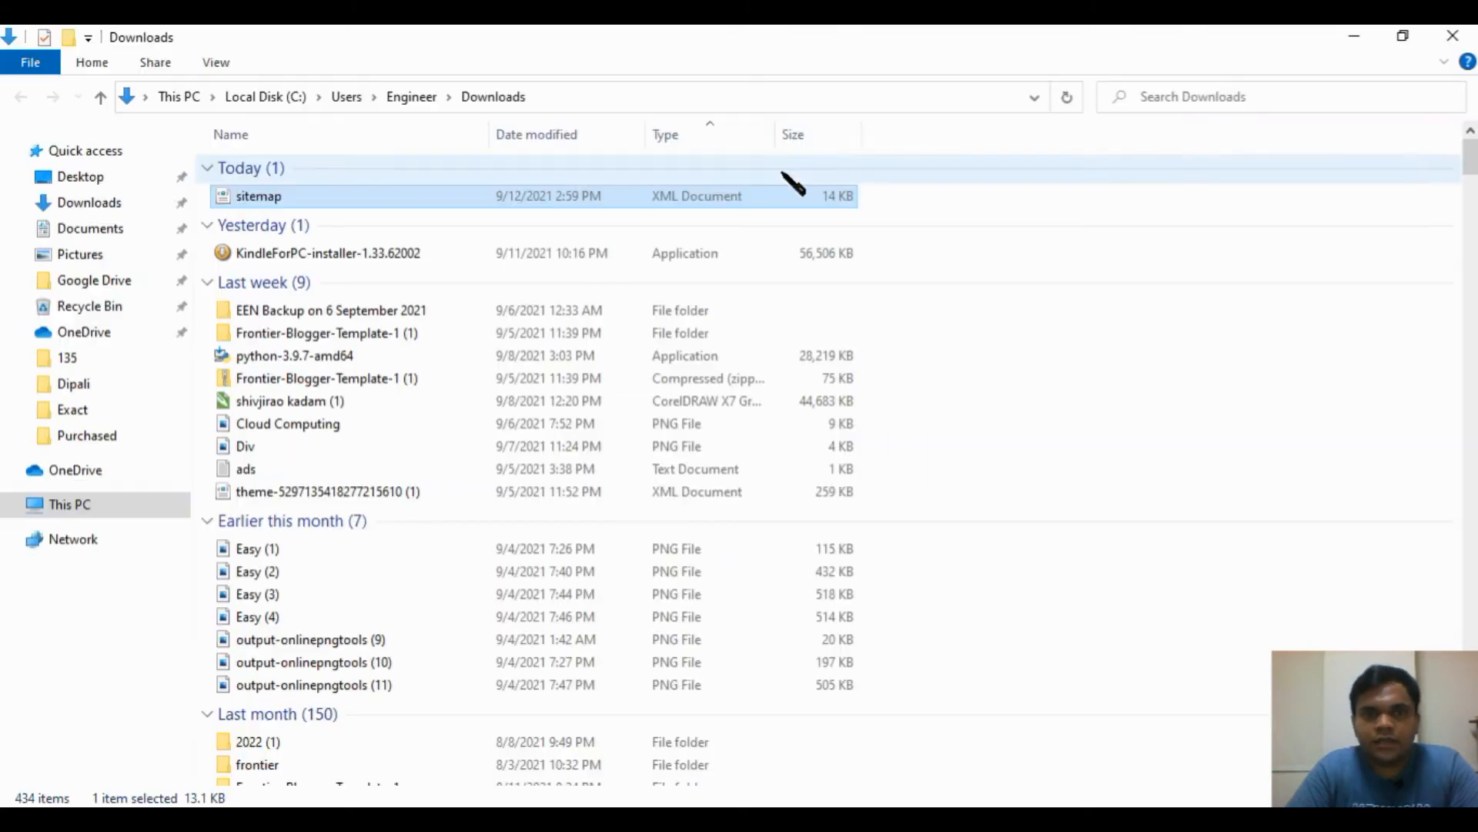
click(739, 820)
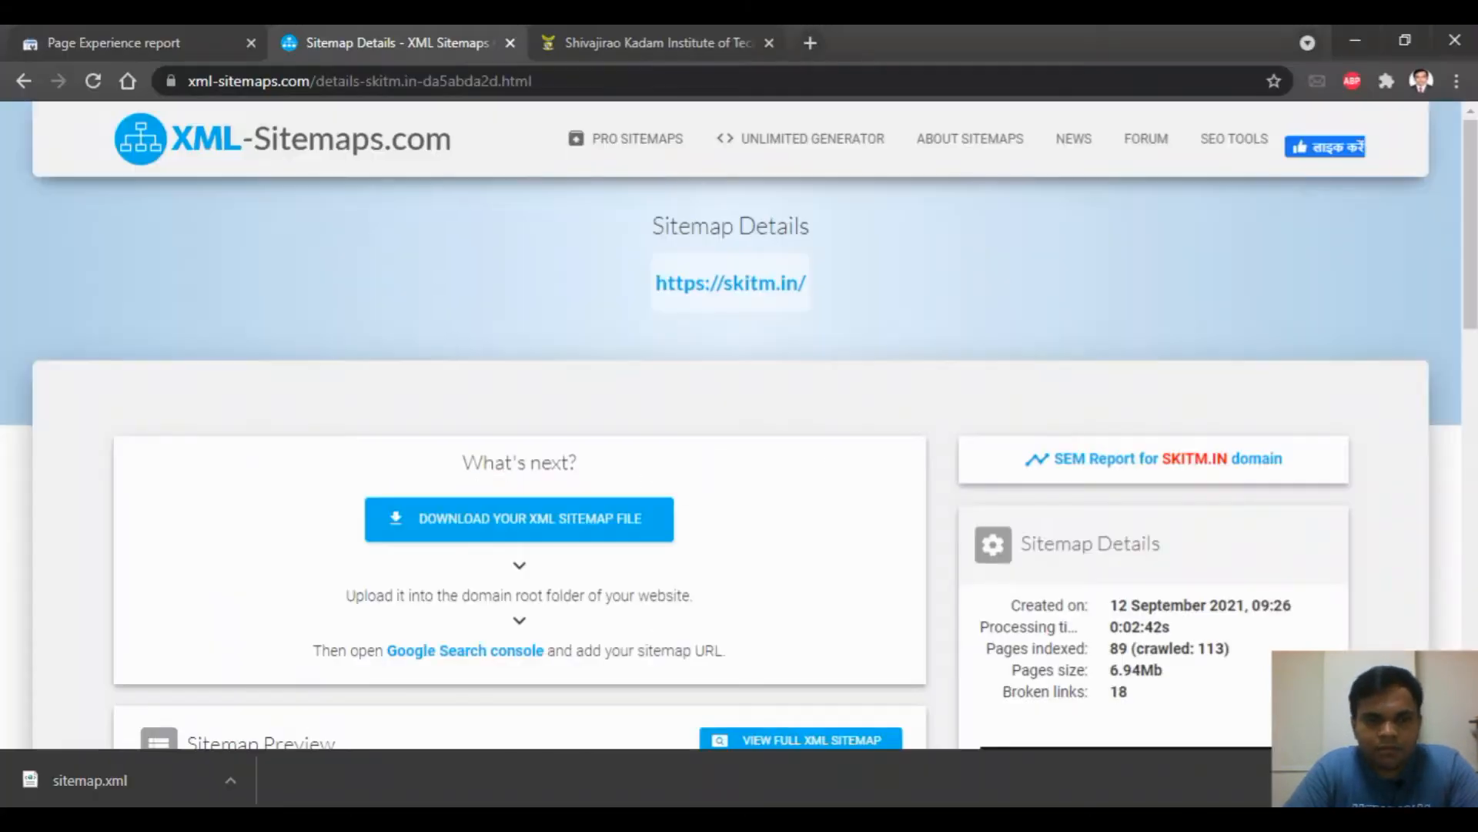
- Circle the domain root upload instruction, handwrite a boxed SKITM.IN below it, and clear the annotations
drag(1471, 297, 1471, 371)
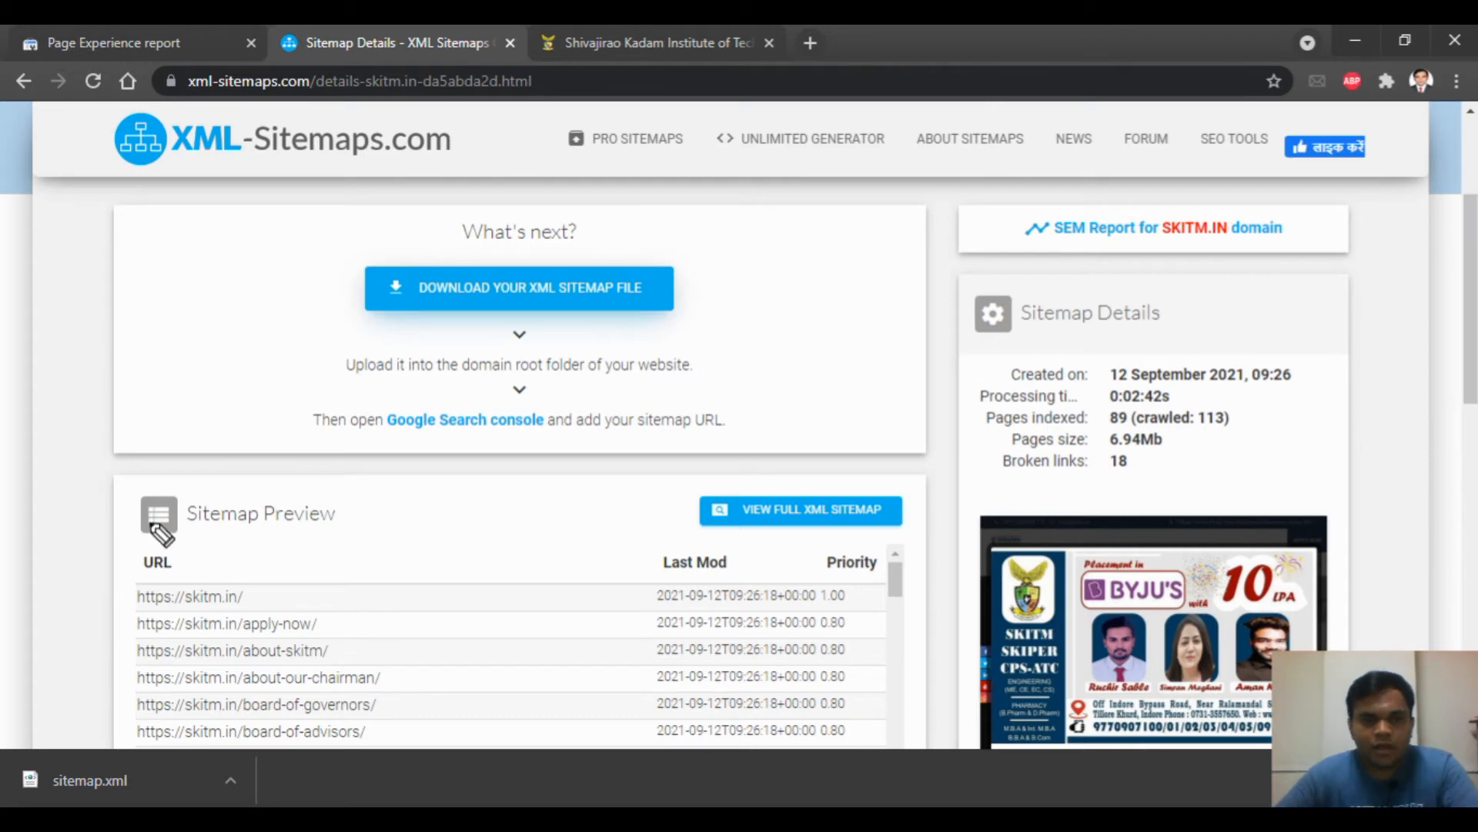
click(409, 345)
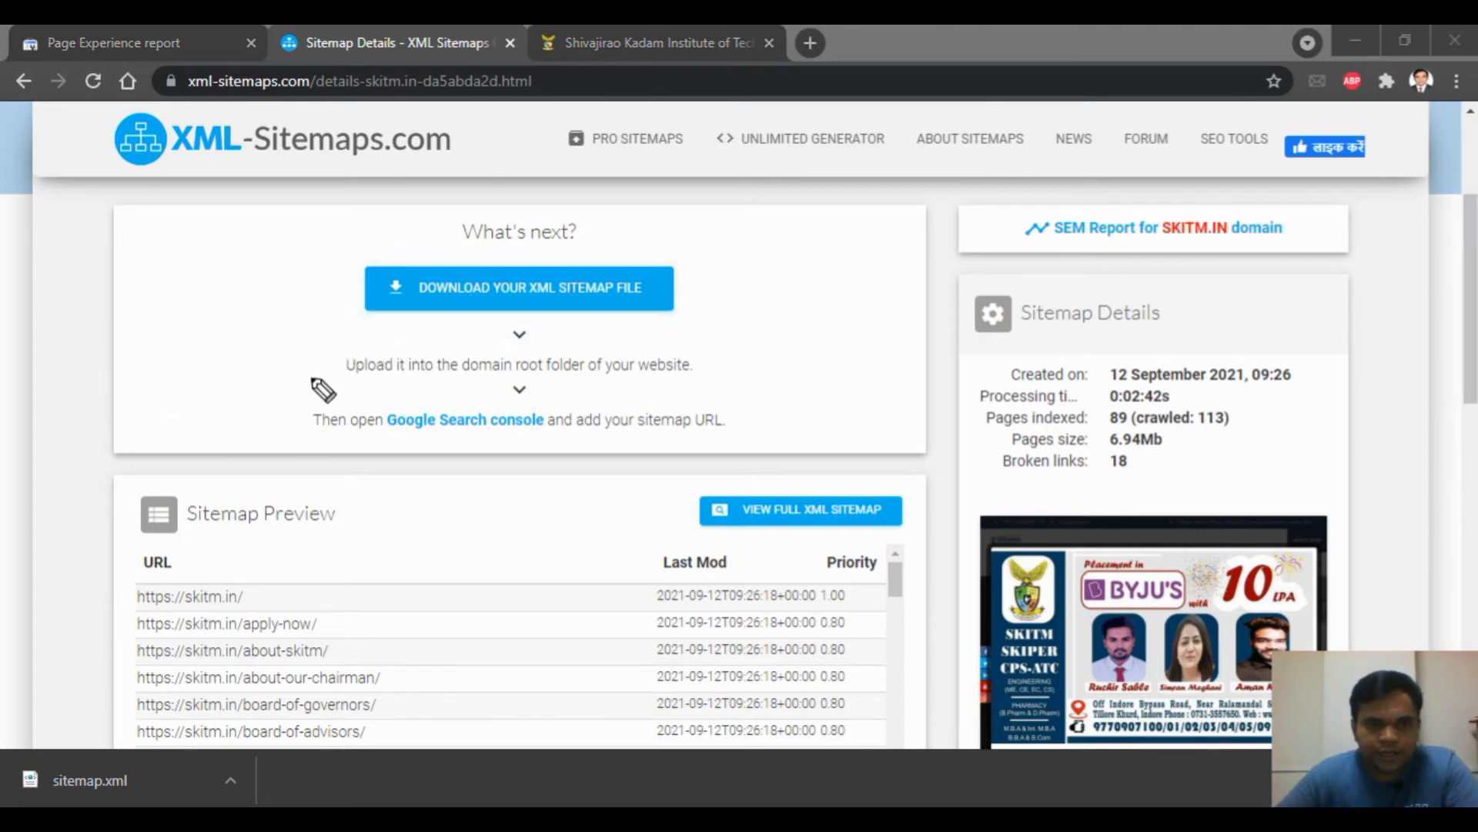
mouse_move(425, 335)
mouse_down()
mouse_move(368, 333)
mouse_move(561, 397)
mouse_move(724, 362)
mouse_move(370, 340)
mouse_up()
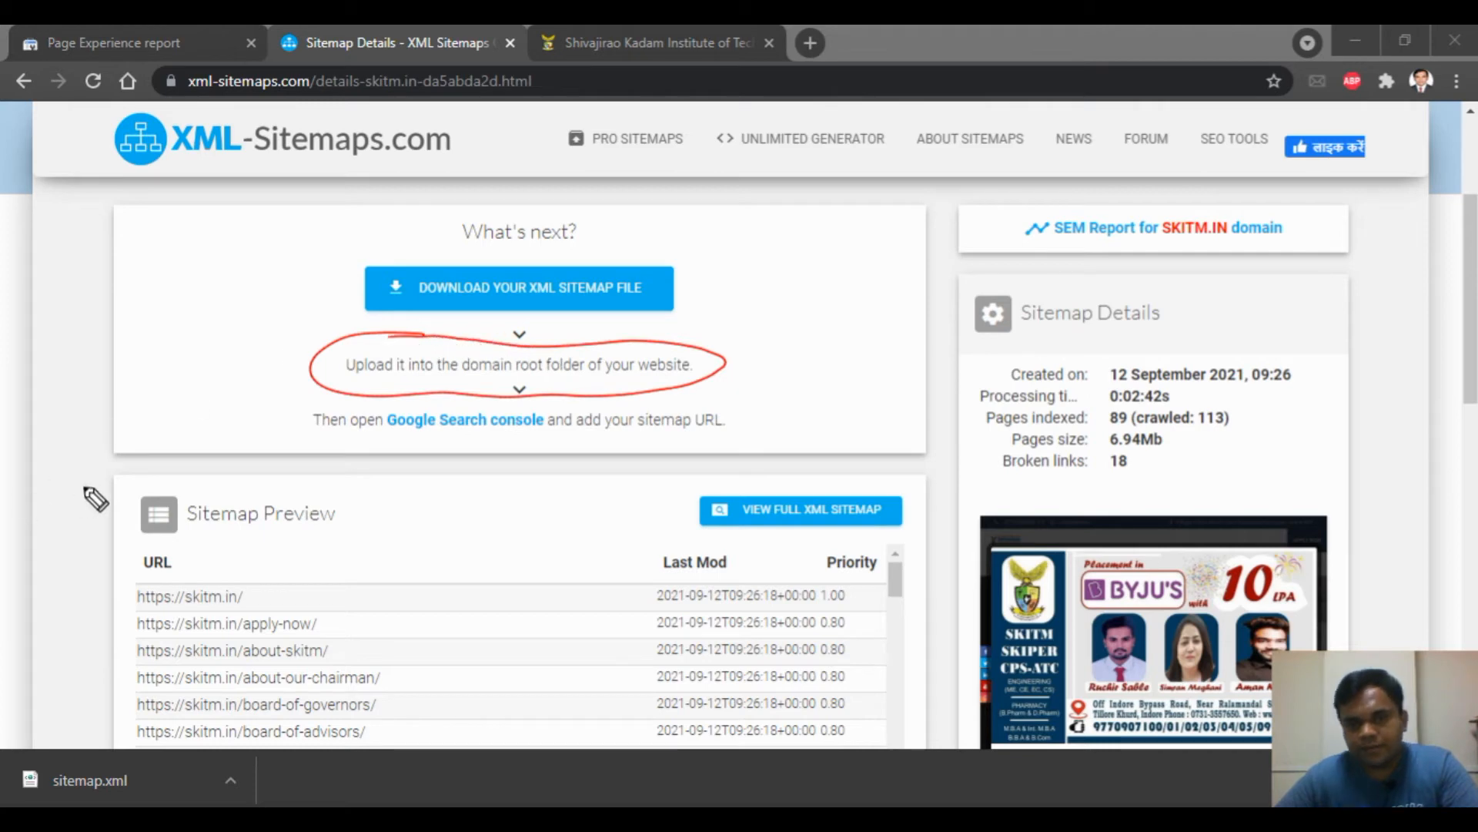
mouse_move(417, 501)
mouse_down()
mouse_move(407, 513)
mouse_move(488, 492)
mouse_move(538, 505)
mouse_move(570, 478)
mouse_move(629, 482)
mouse_move(739, 450)
mouse_move(751, 415)
mouse_move(337, 584)
mouse_move(823, 506)
mouse_move(760, 430)
mouse_up()
drag(628, 243, 761, 241)
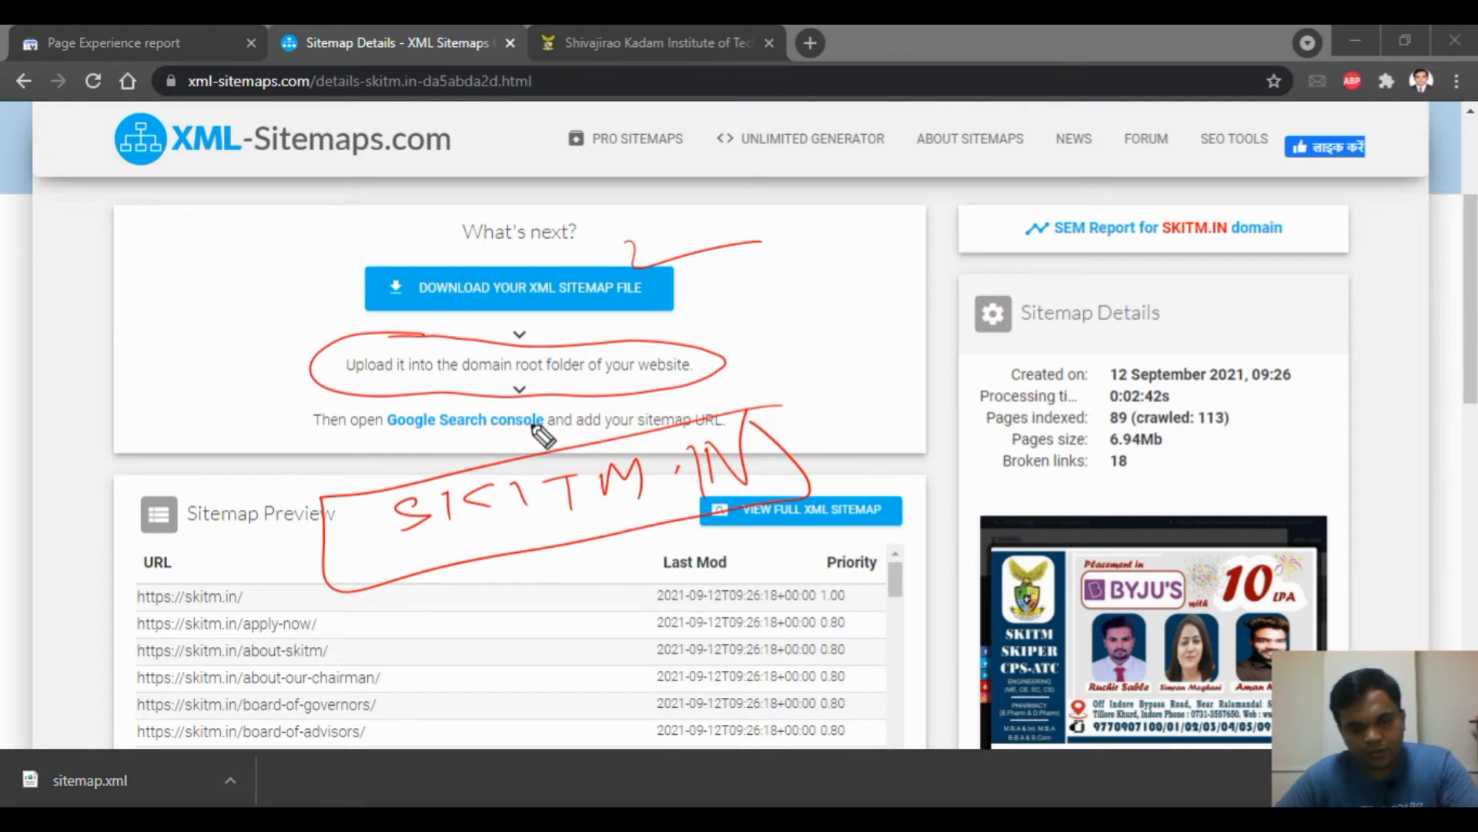
key(Escape)
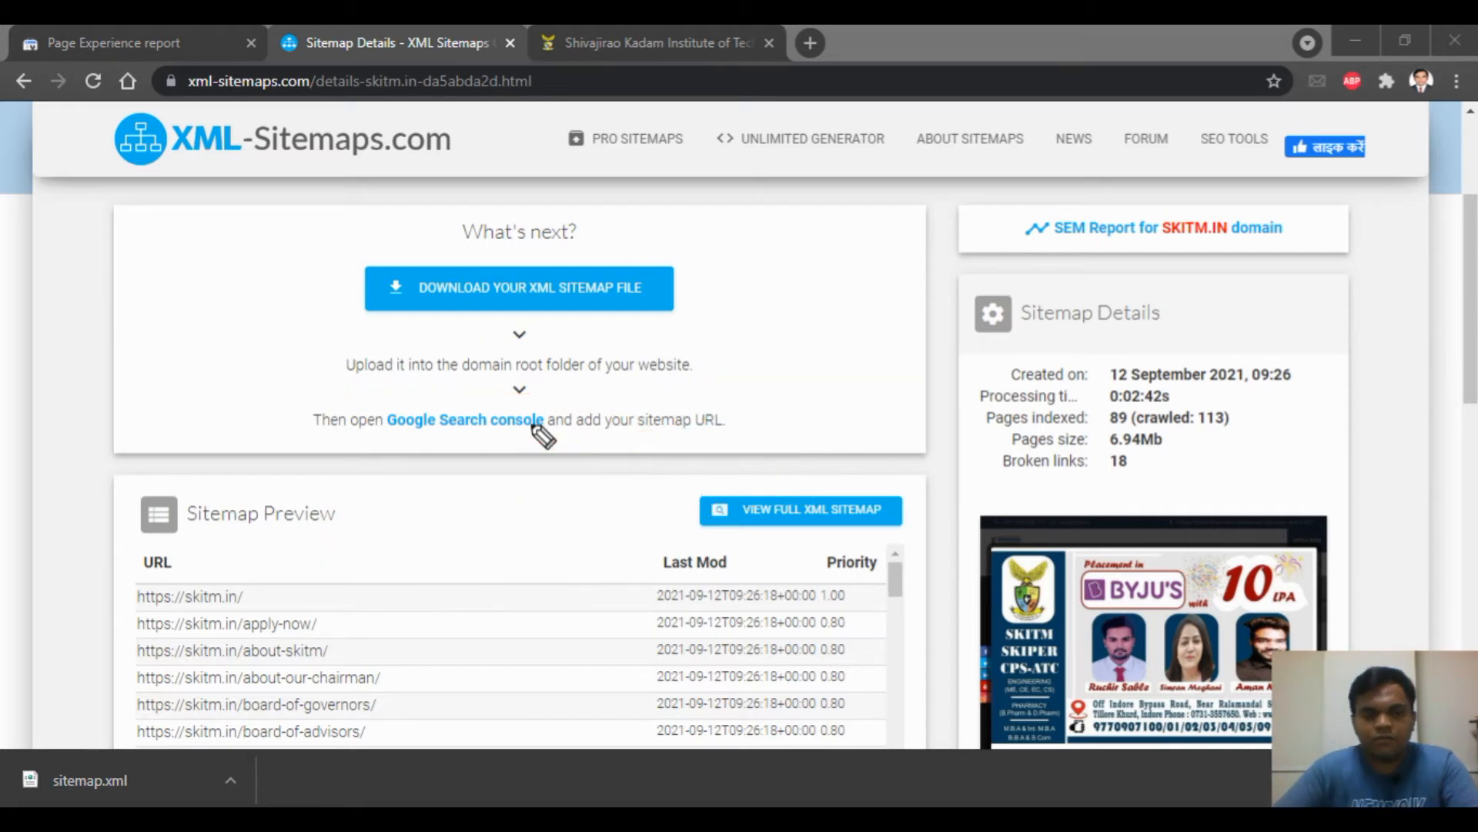
- Open skitm.in/CPANEL in a new browser tab and log in to cPanel with the saved credentials
click(810, 42)
text(S)
text(KITM)
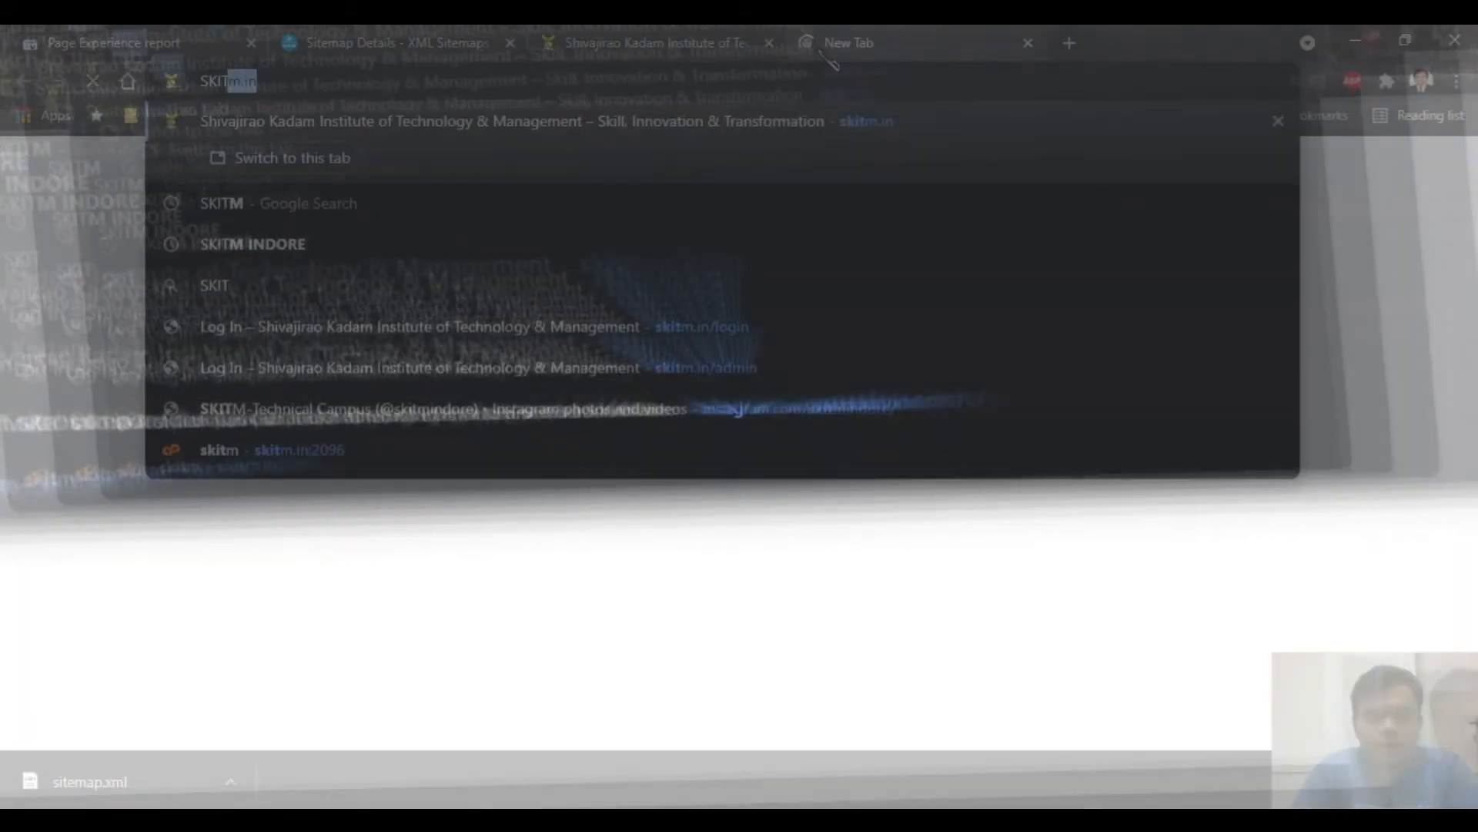
text(.in/CPANEL)
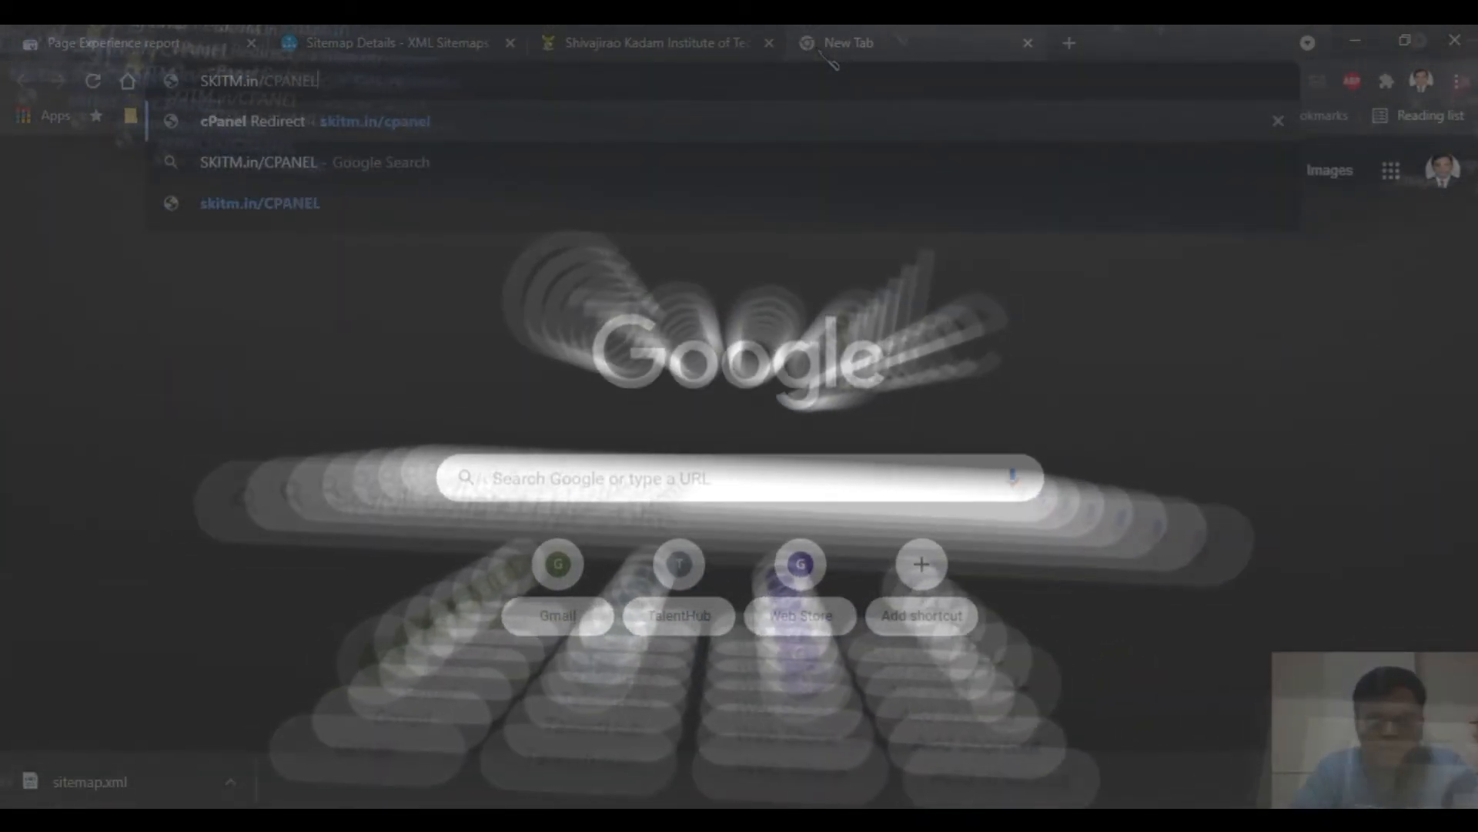
key(Return)
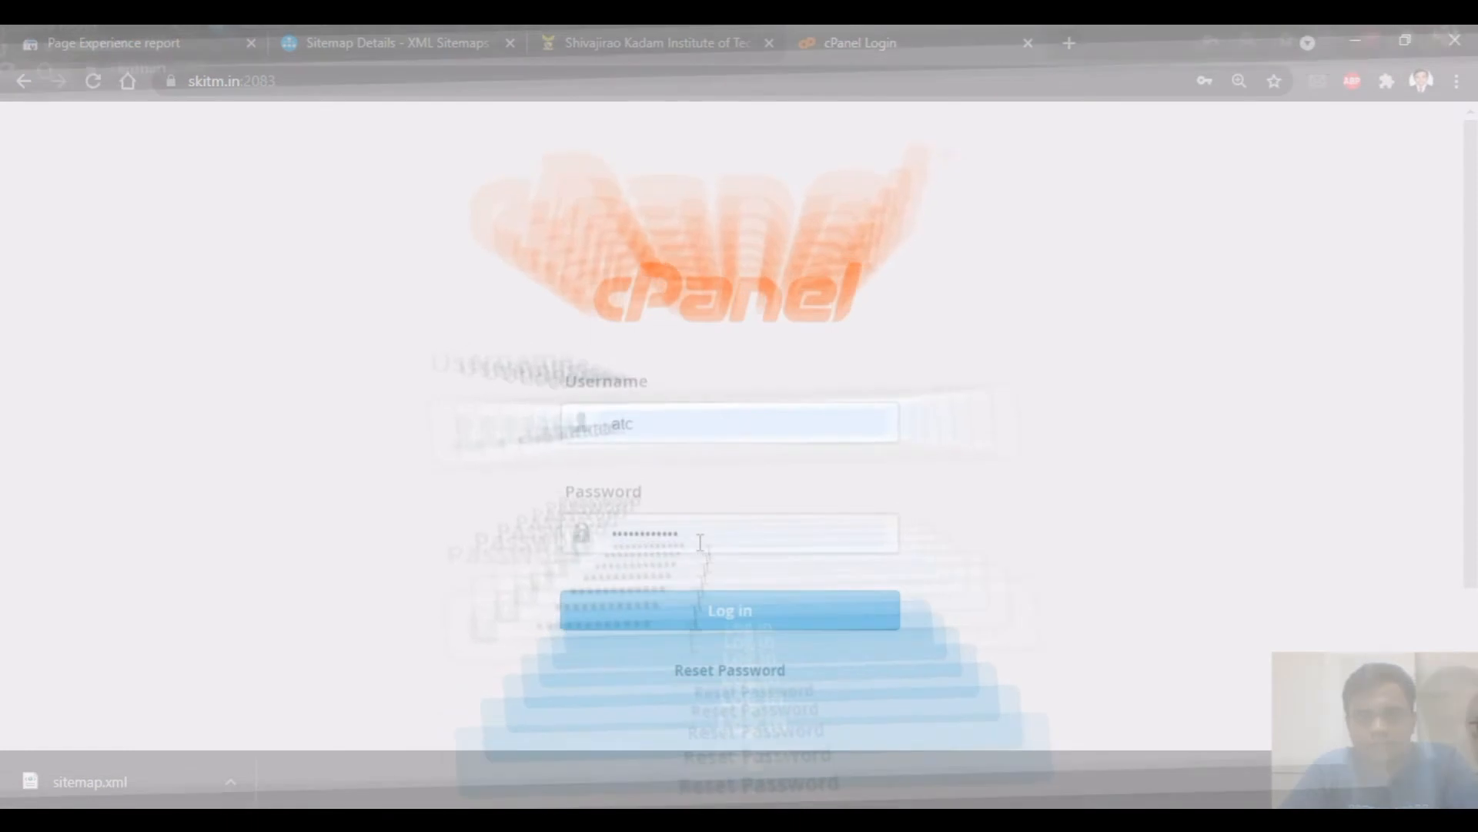
click(738, 612)
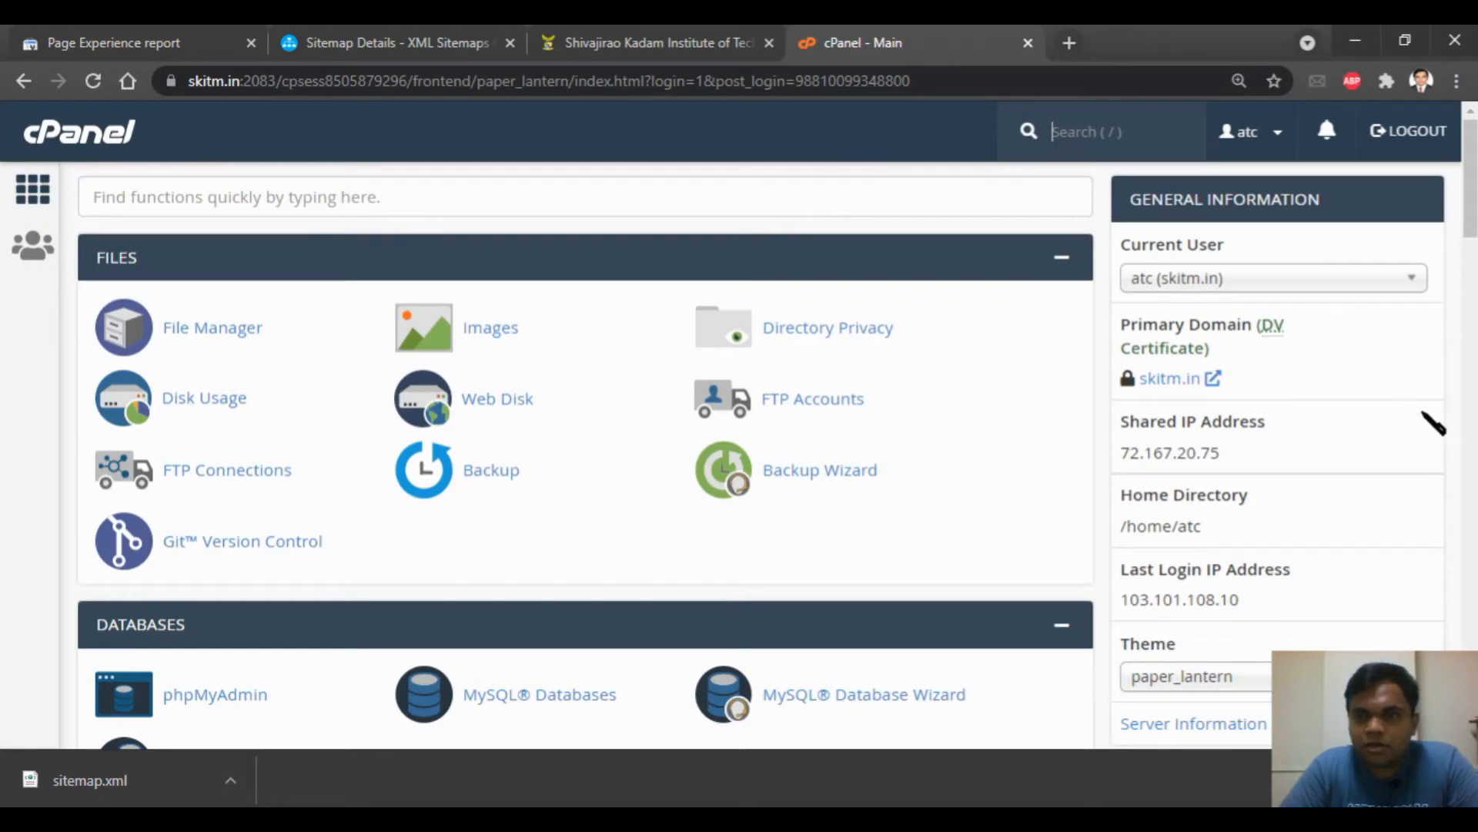
- Open cPanel's File Manager and display the contents of the public_html folder
mouse_move(1471, 185)
mouse_down()
mouse_move(1471, 467)
mouse_move(1471, 183)
mouse_up()
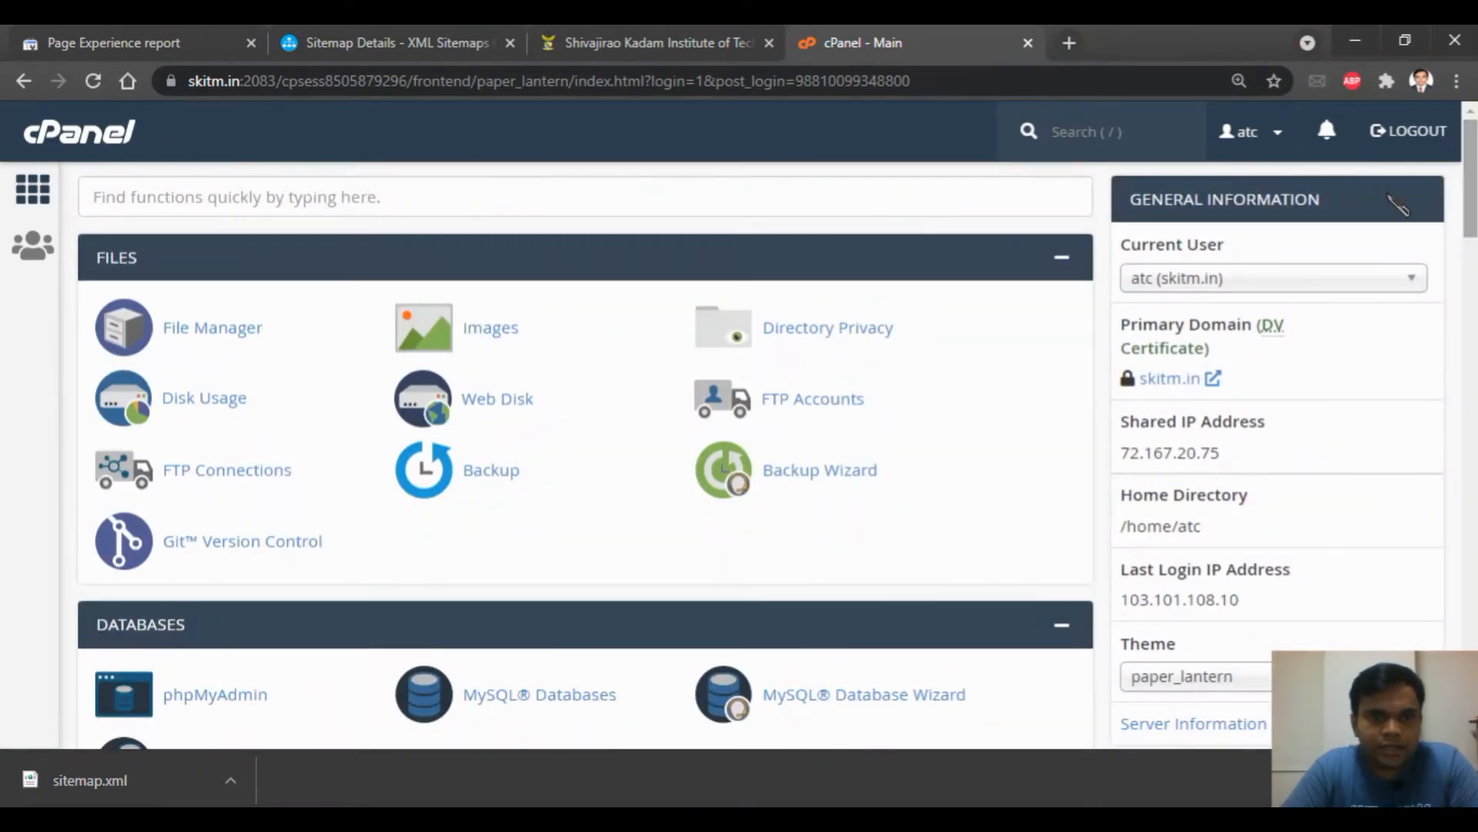
click(231, 331)
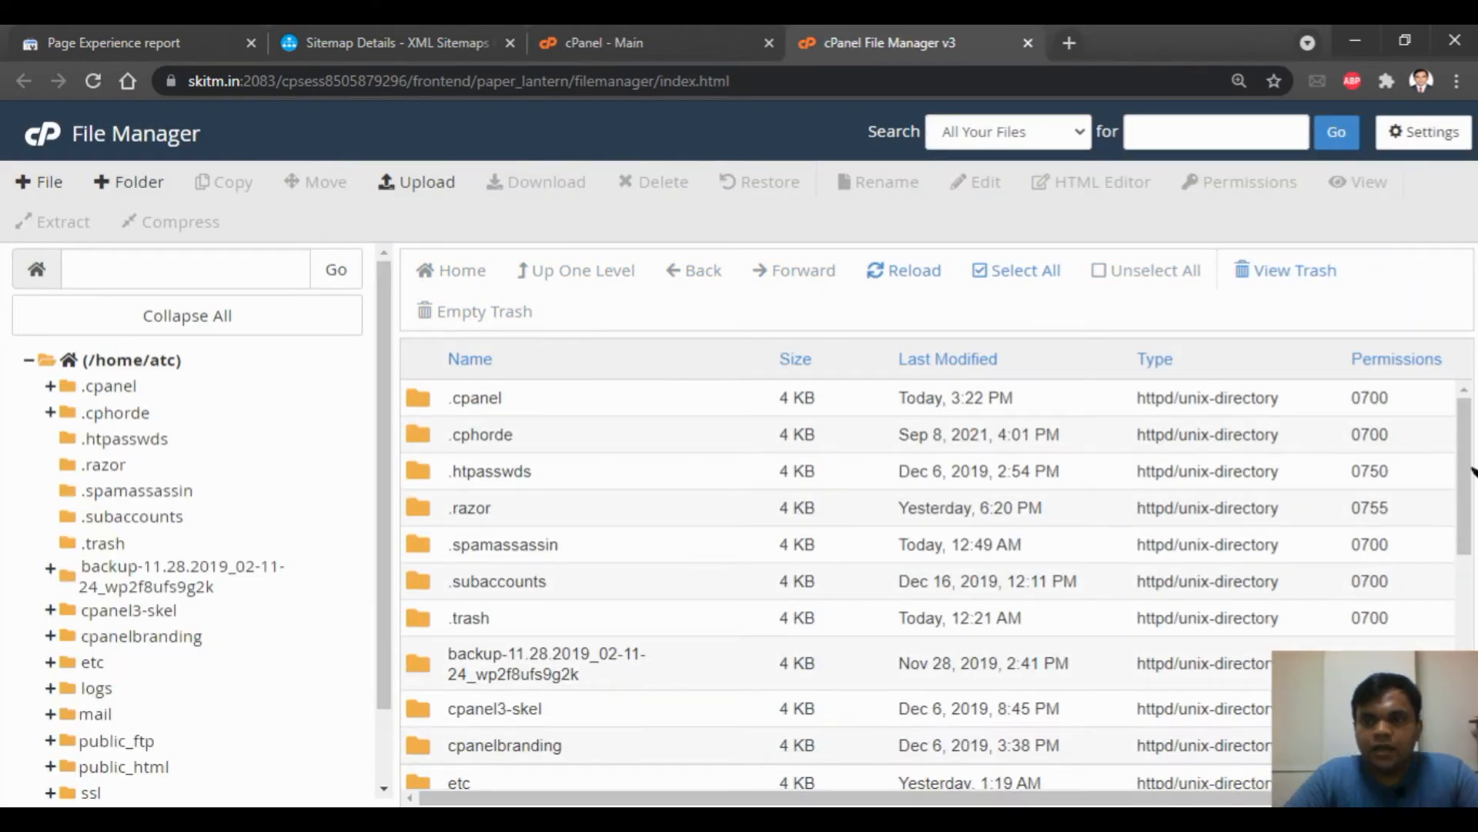
drag(1469, 472, 1472, 647)
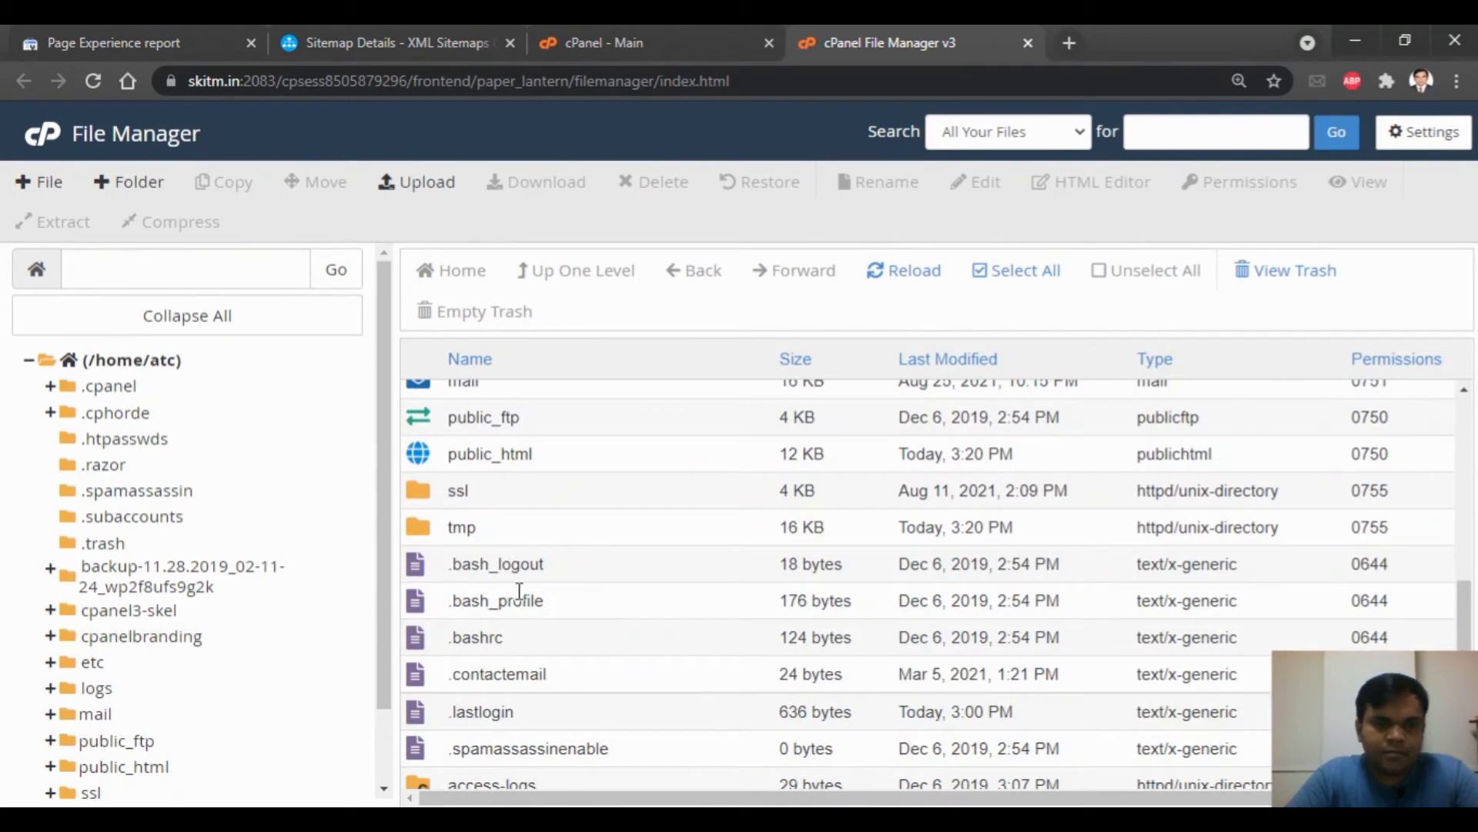
scroll(383, 539, down, 2)
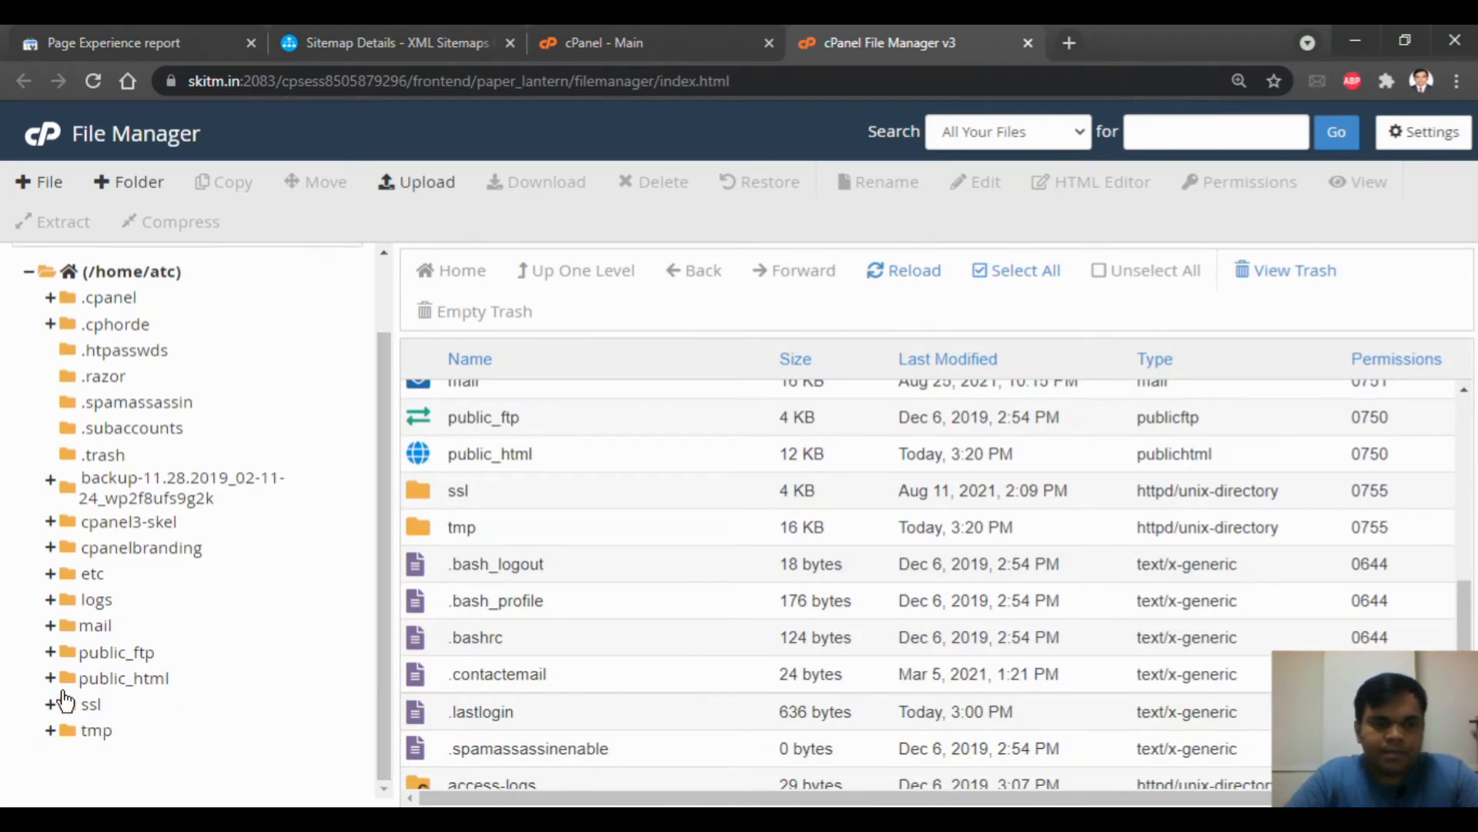
click(66, 688)
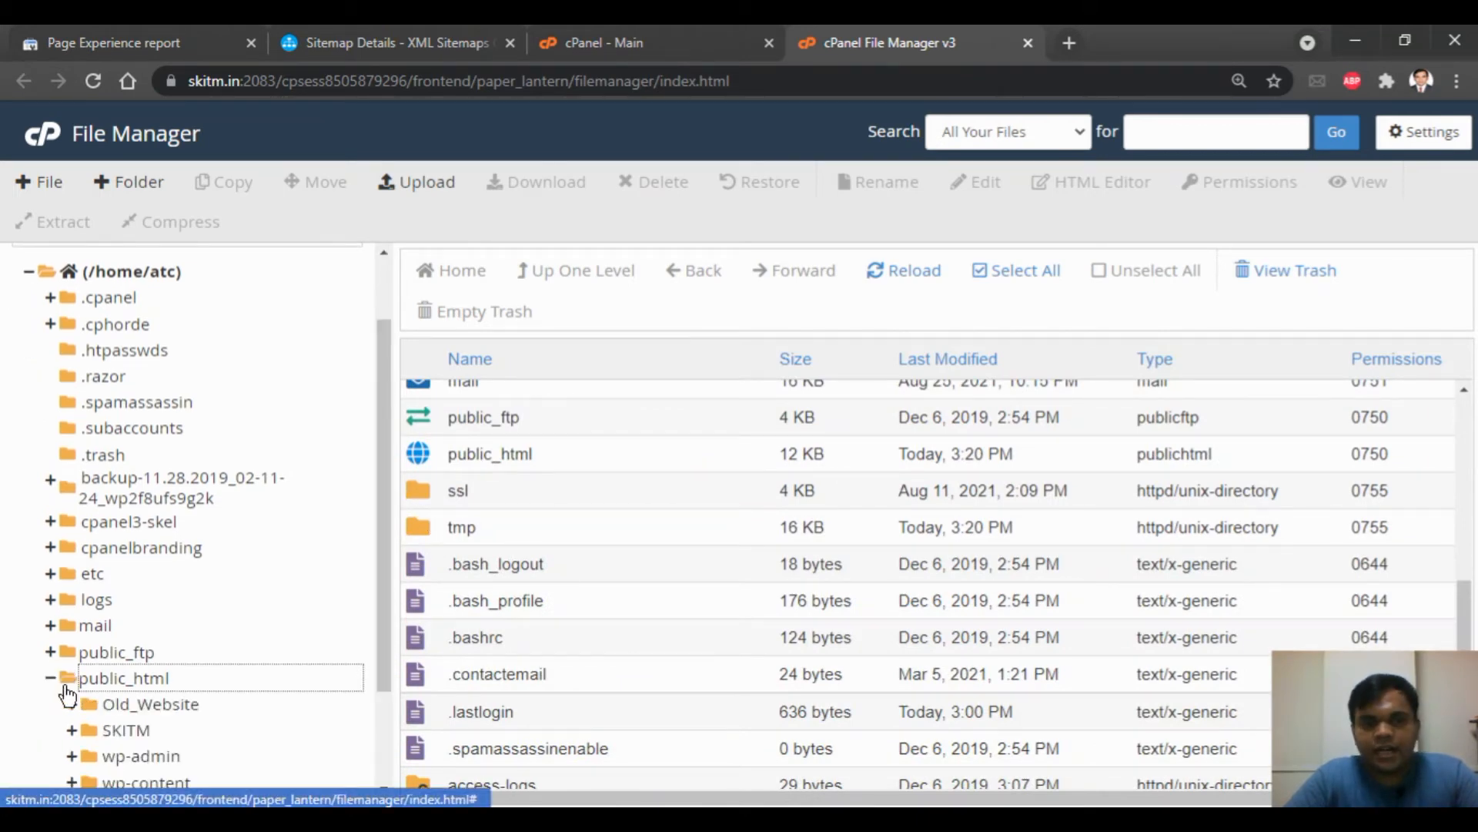
click(132, 685)
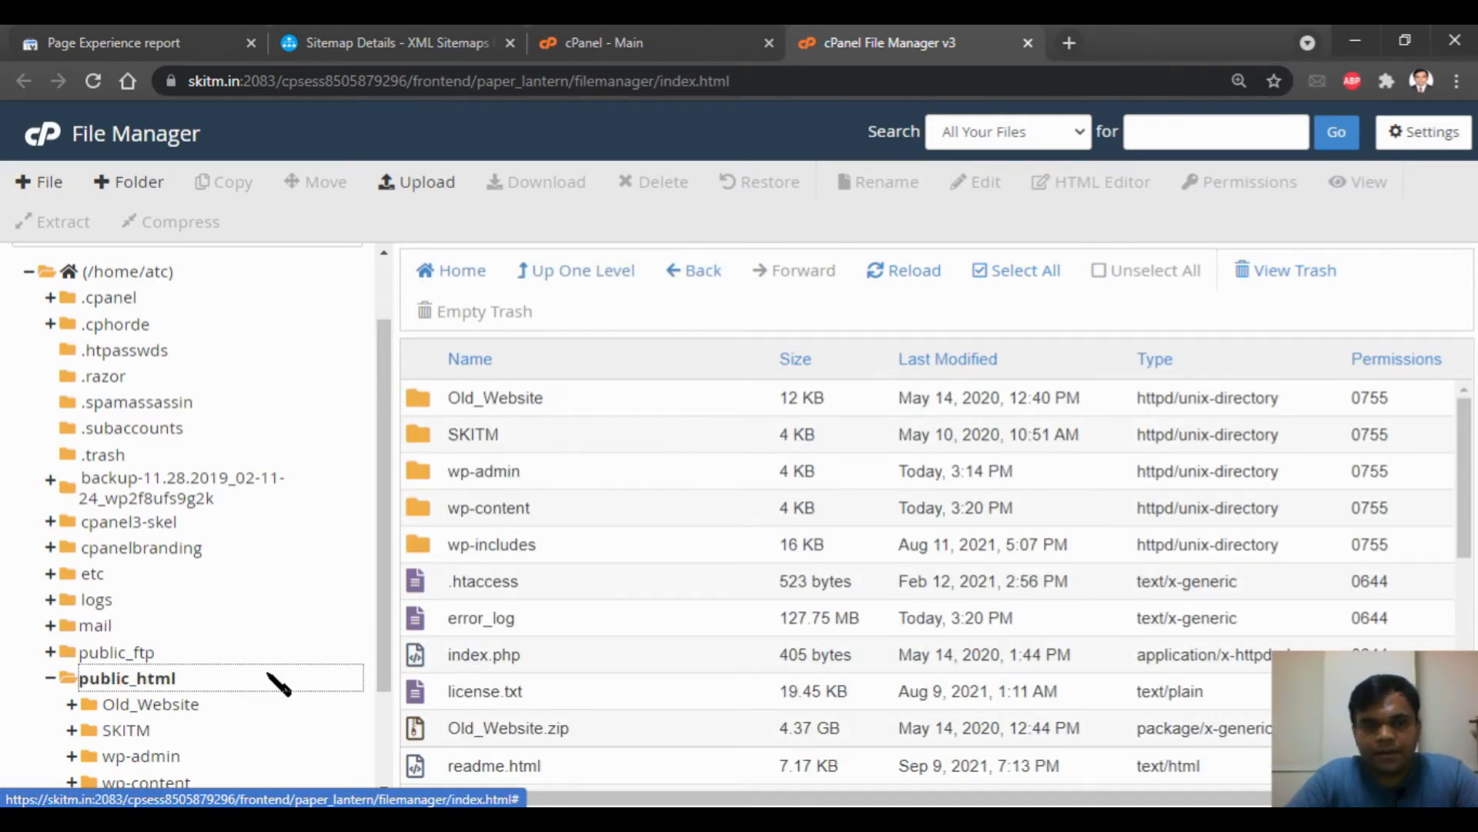
click(133, 687)
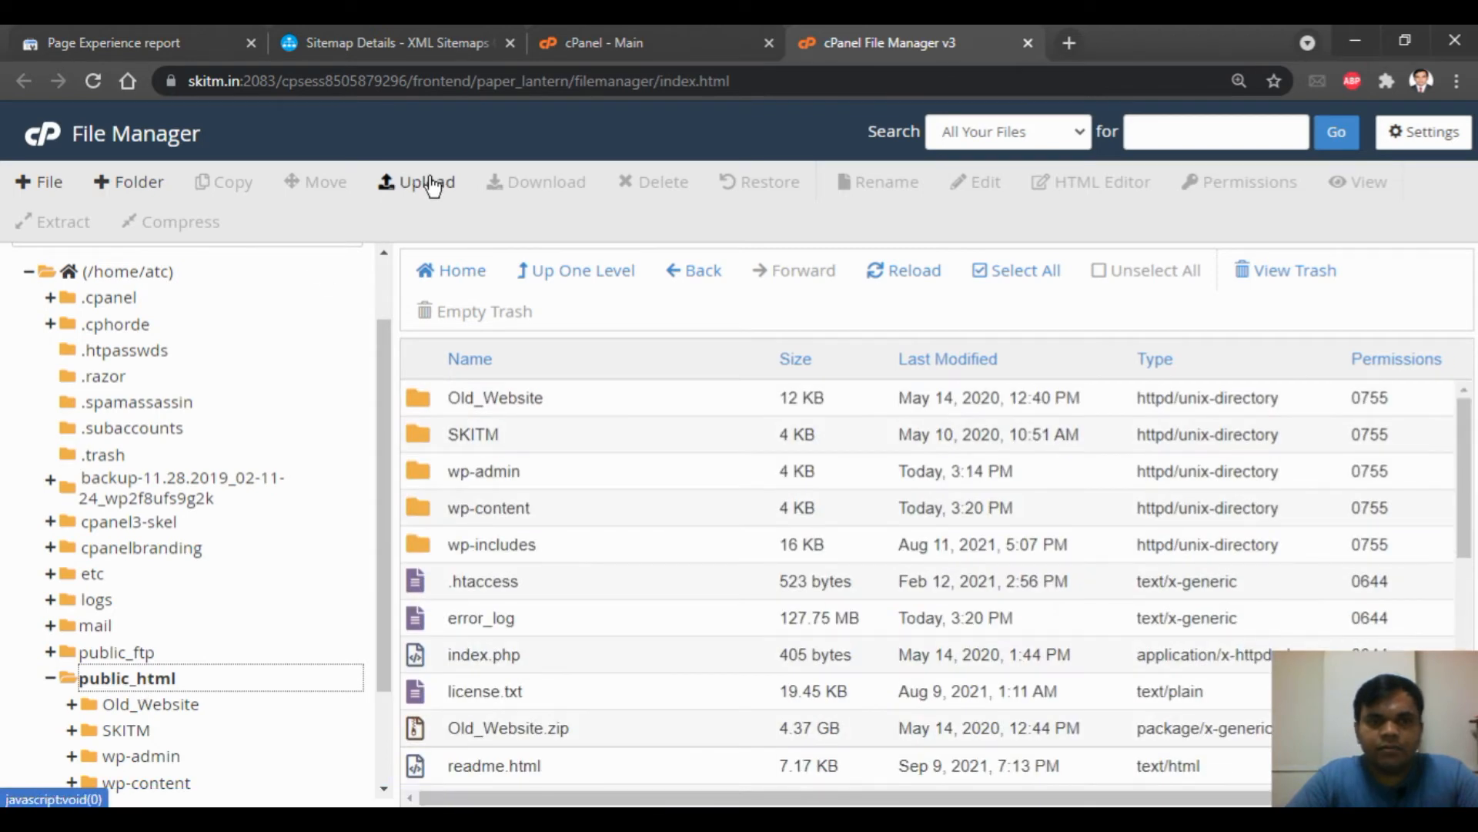
- Upload the downloaded sitemap.xml to the public_html folder and return to the File Manager listing
click(427, 182)
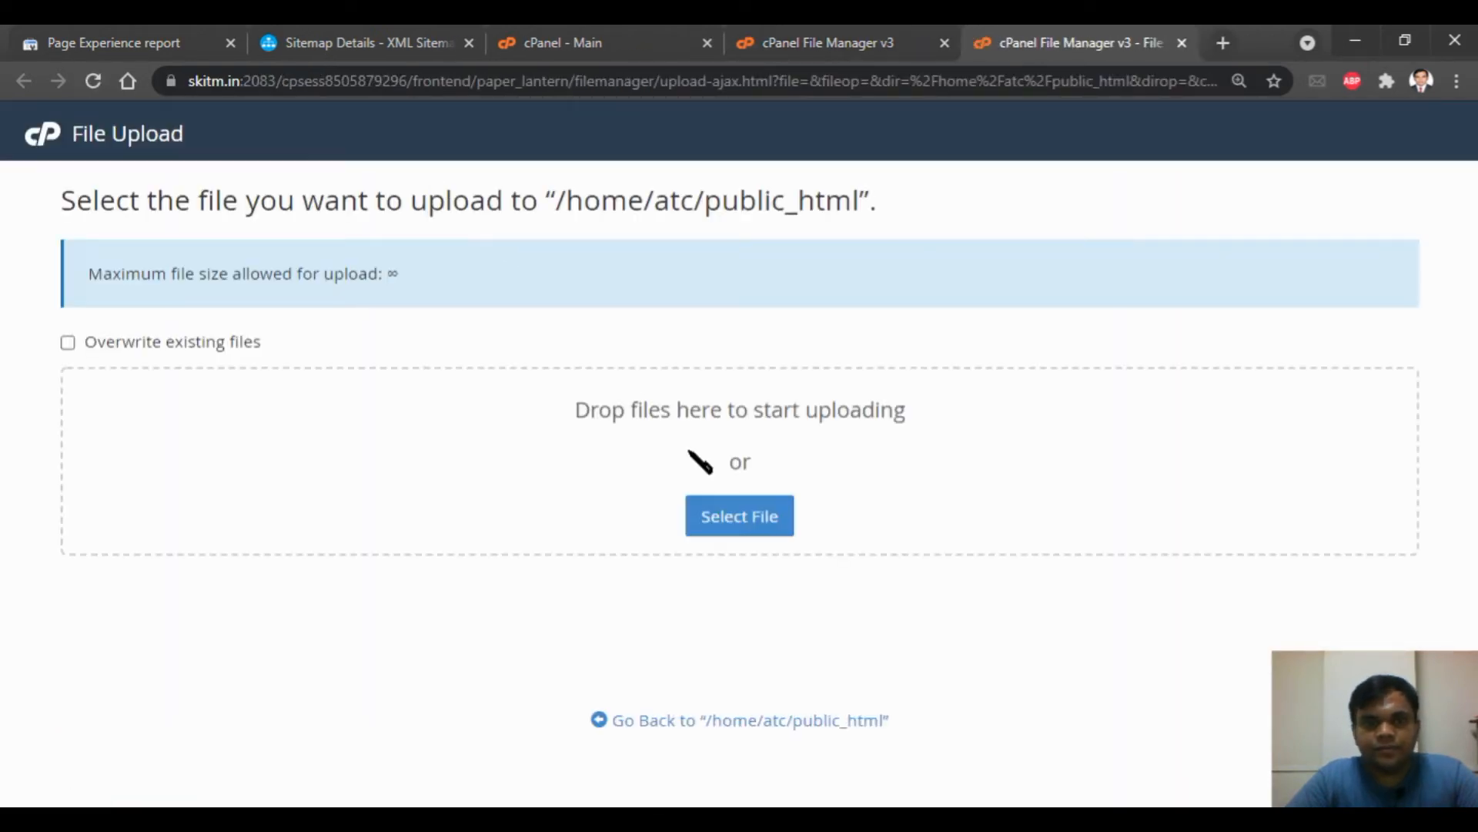
click(763, 516)
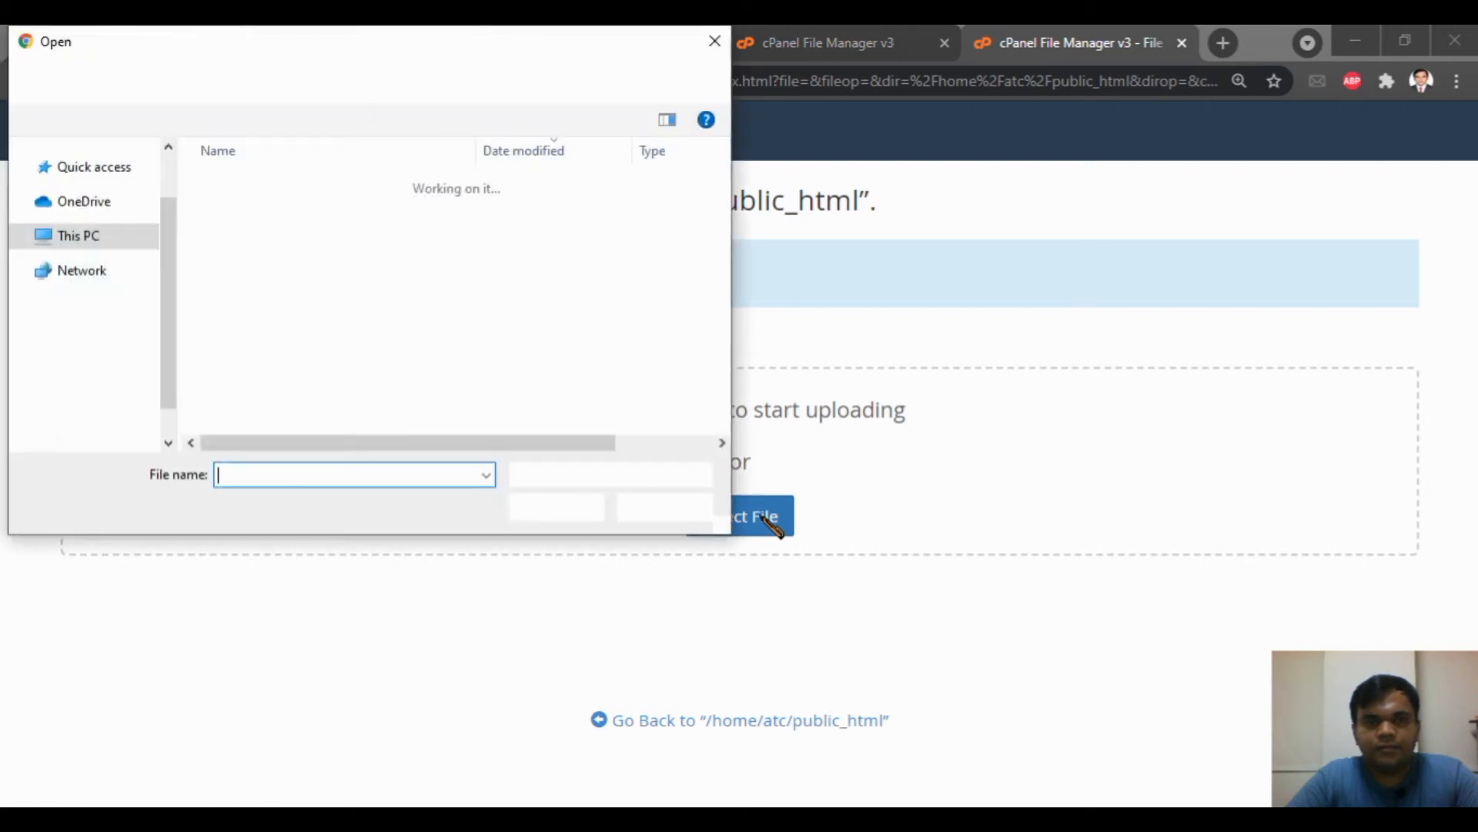
click(254, 217)
click(561, 510)
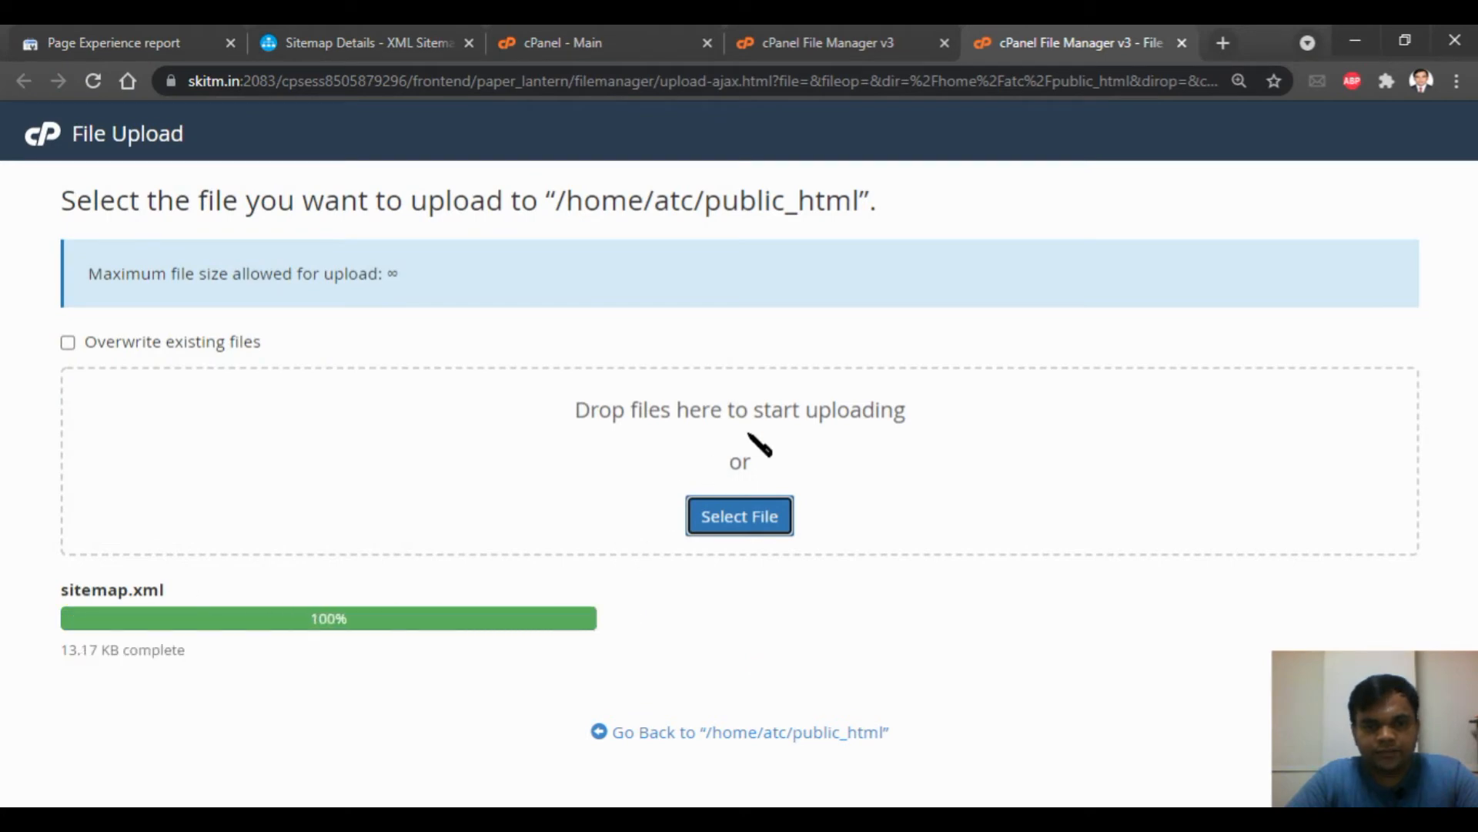
click(562, 42)
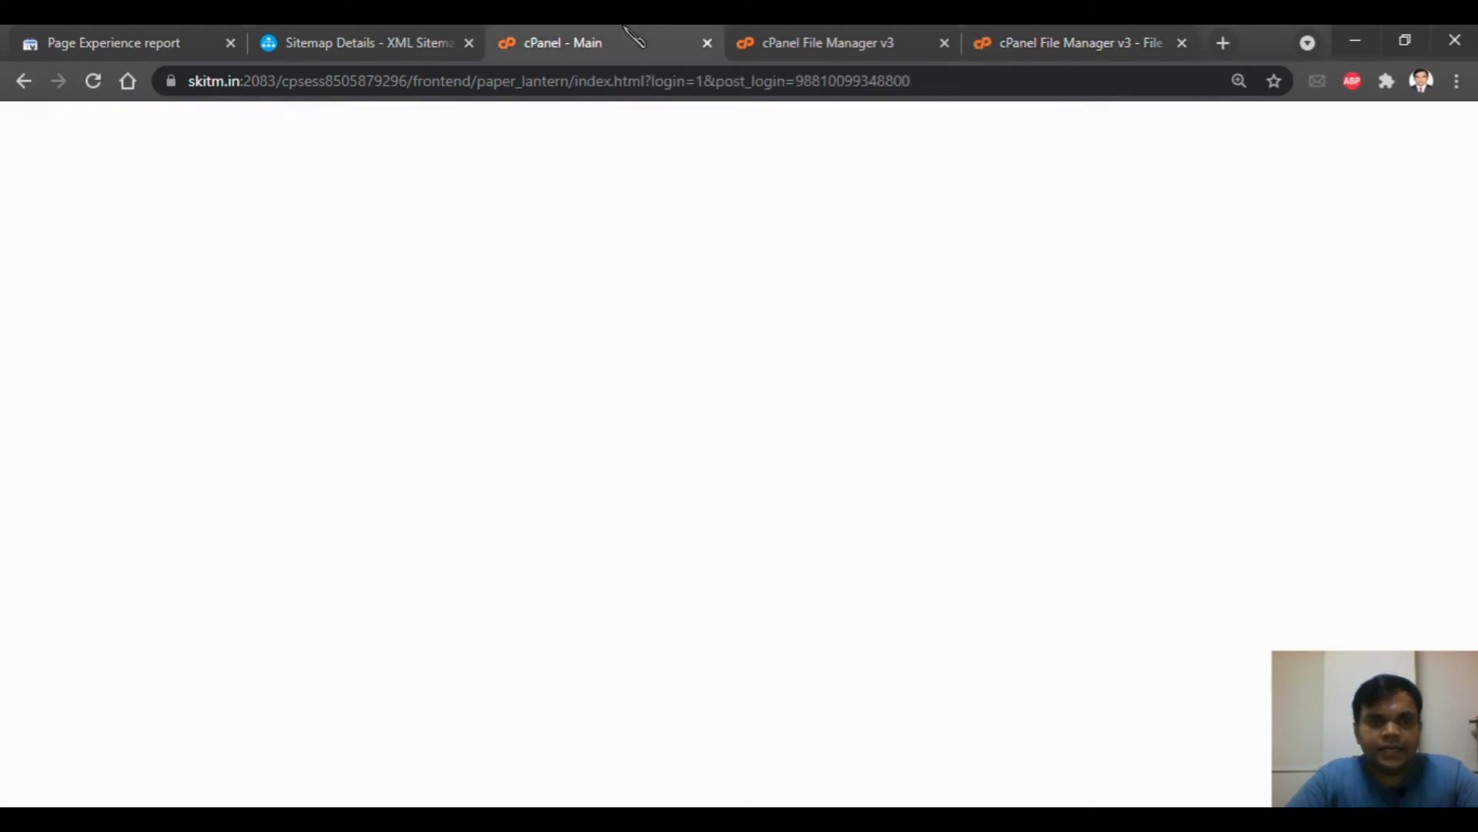
click(739, 32)
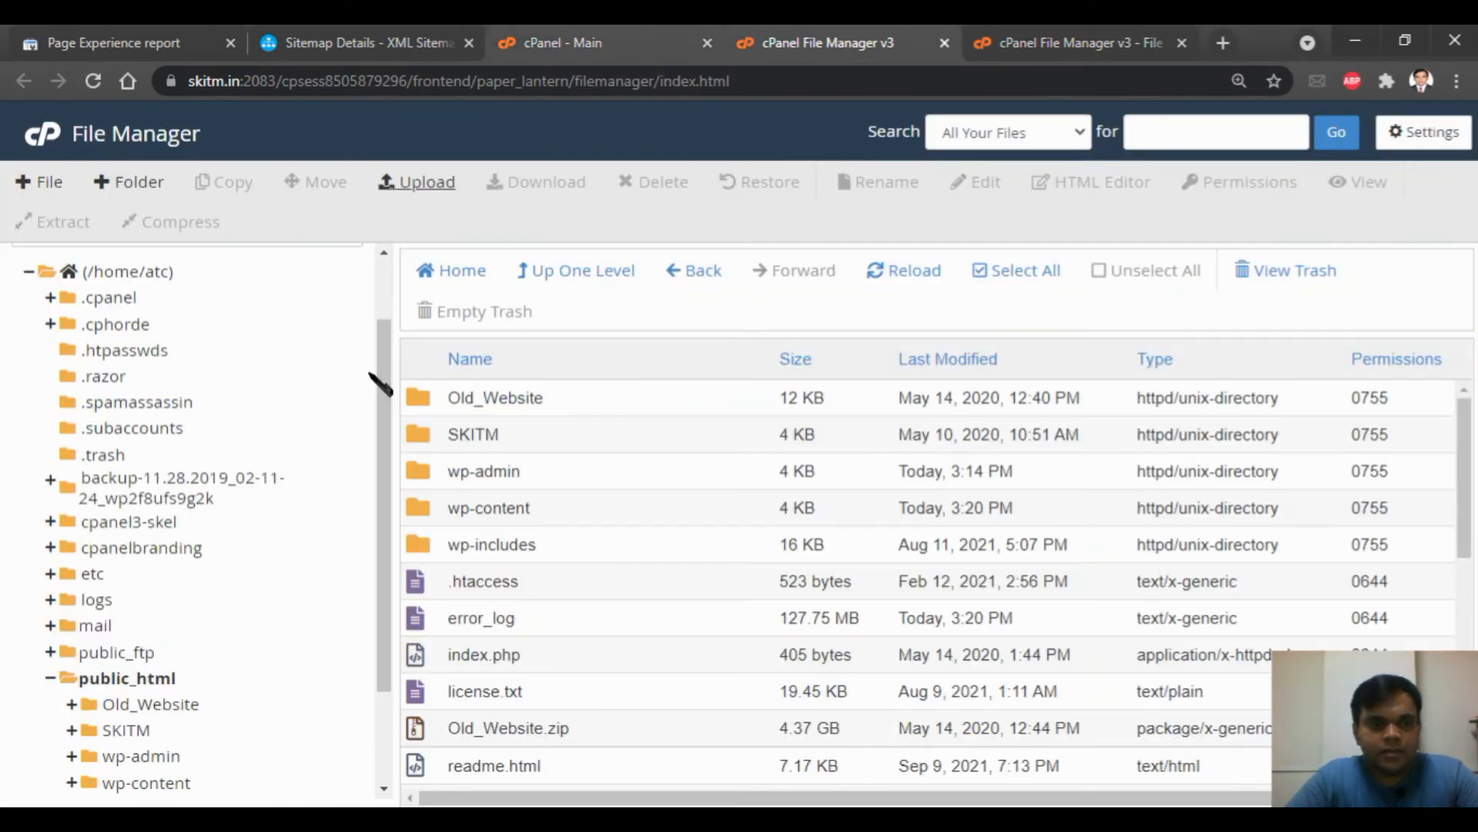
- Reload the public_html folder listing and select the uploaded sitemap.xml file
click(103, 681)
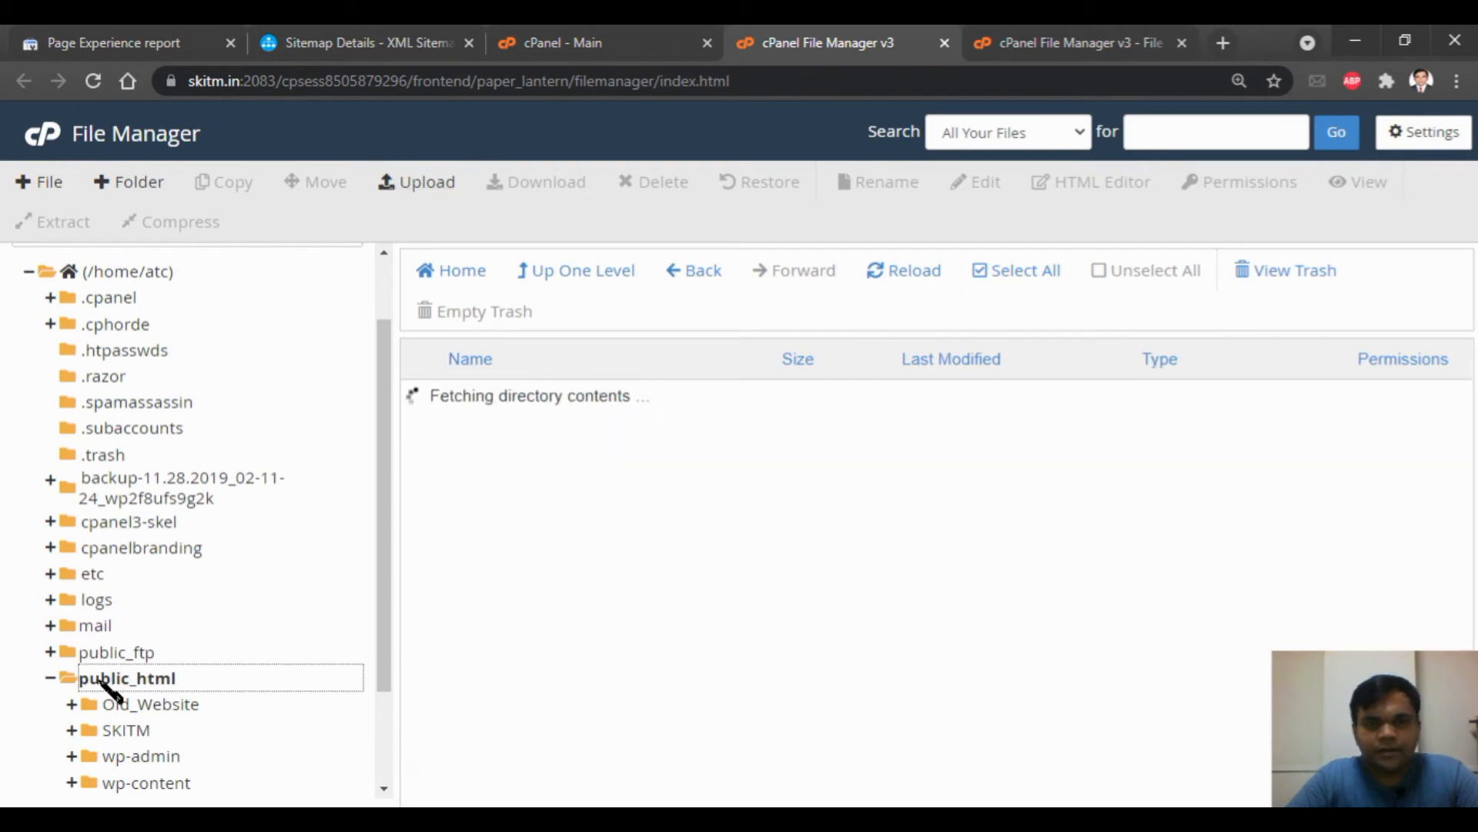
drag(1468, 415, 1475, 523)
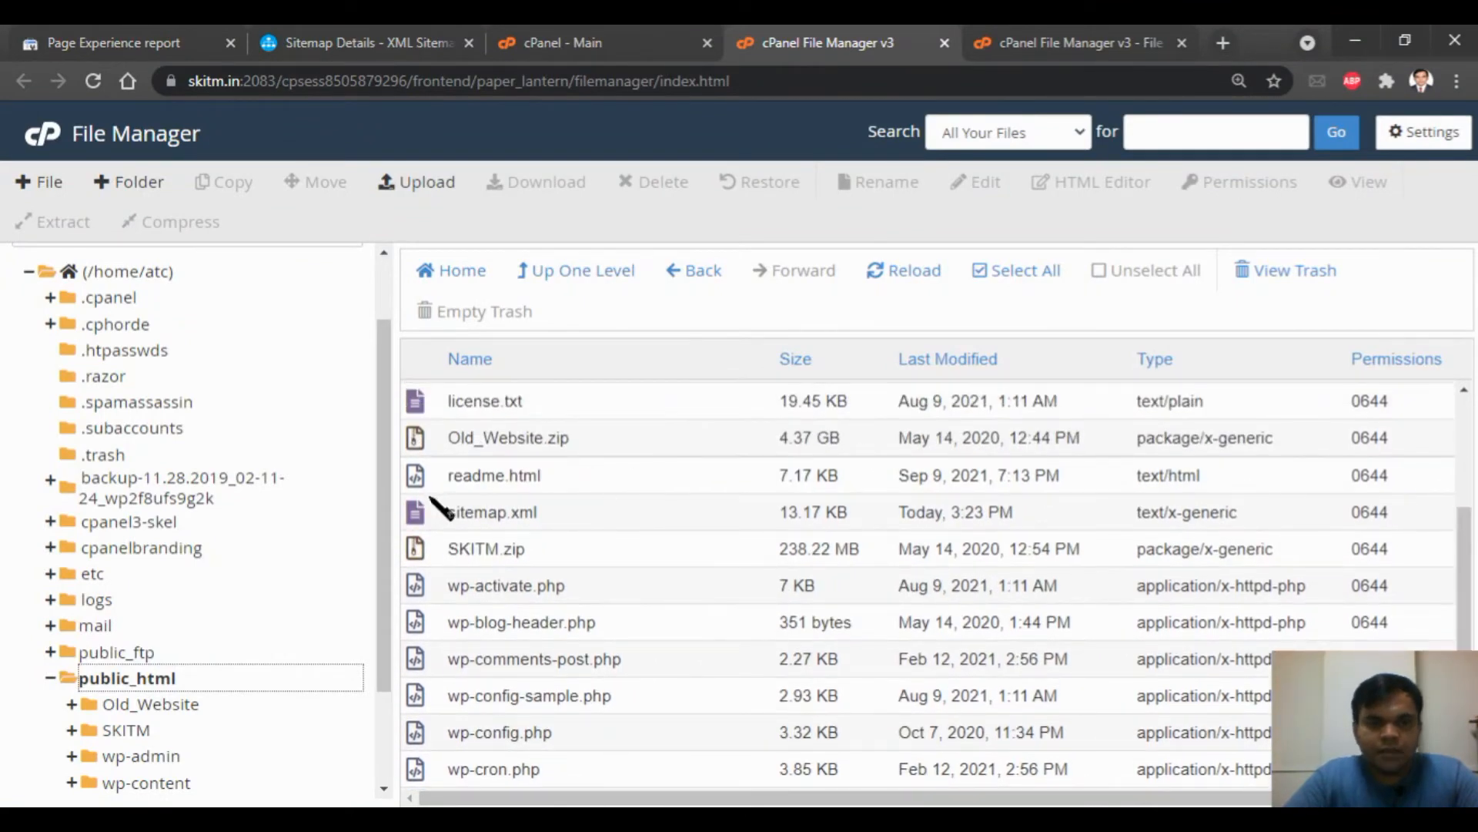
click(470, 520)
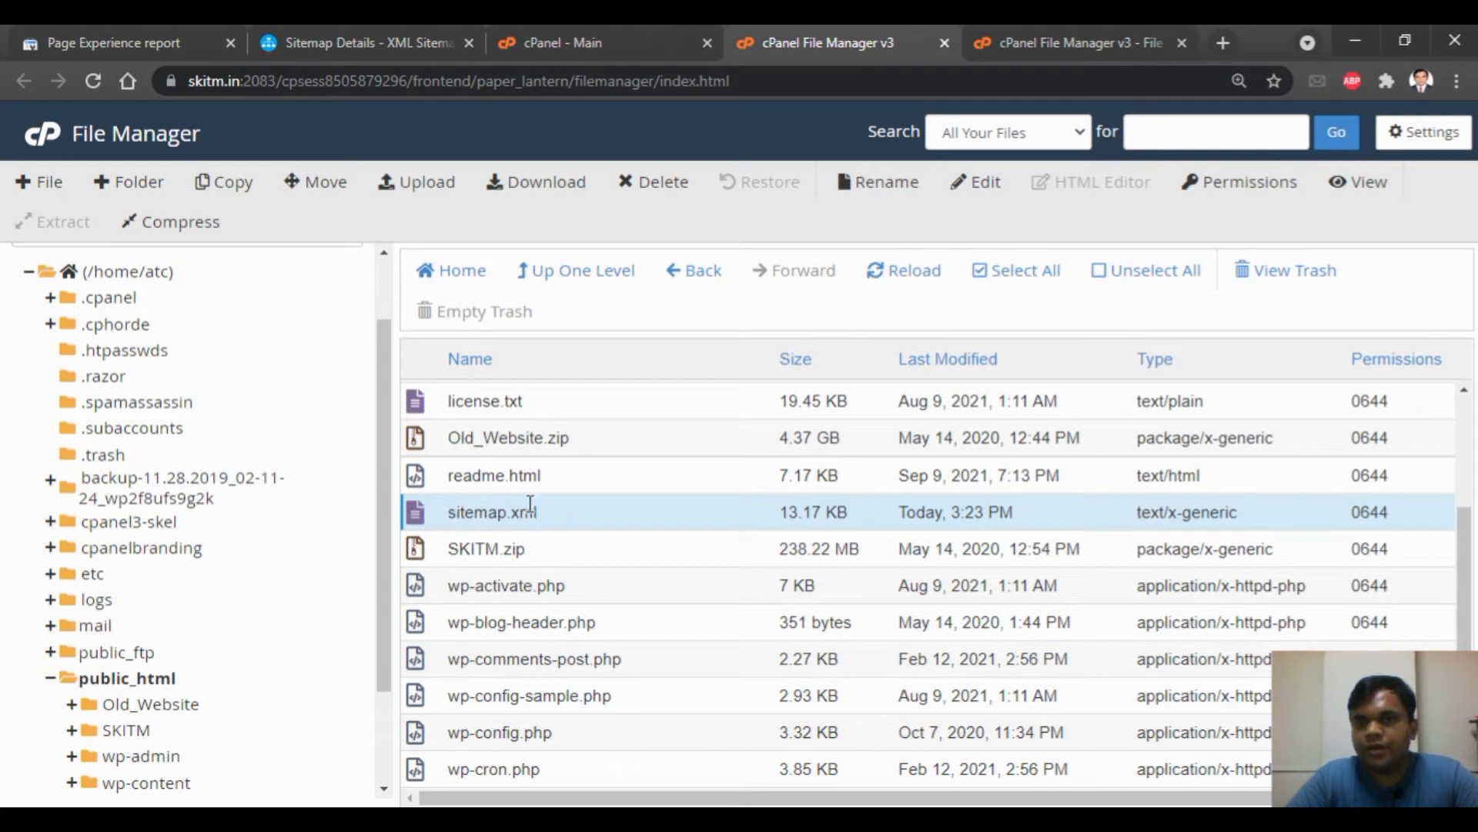
- Load skitm.in/sitemap.xml in the file upload tab and look through the sitemap to its last entry
click(1064, 40)
click(1082, 81)
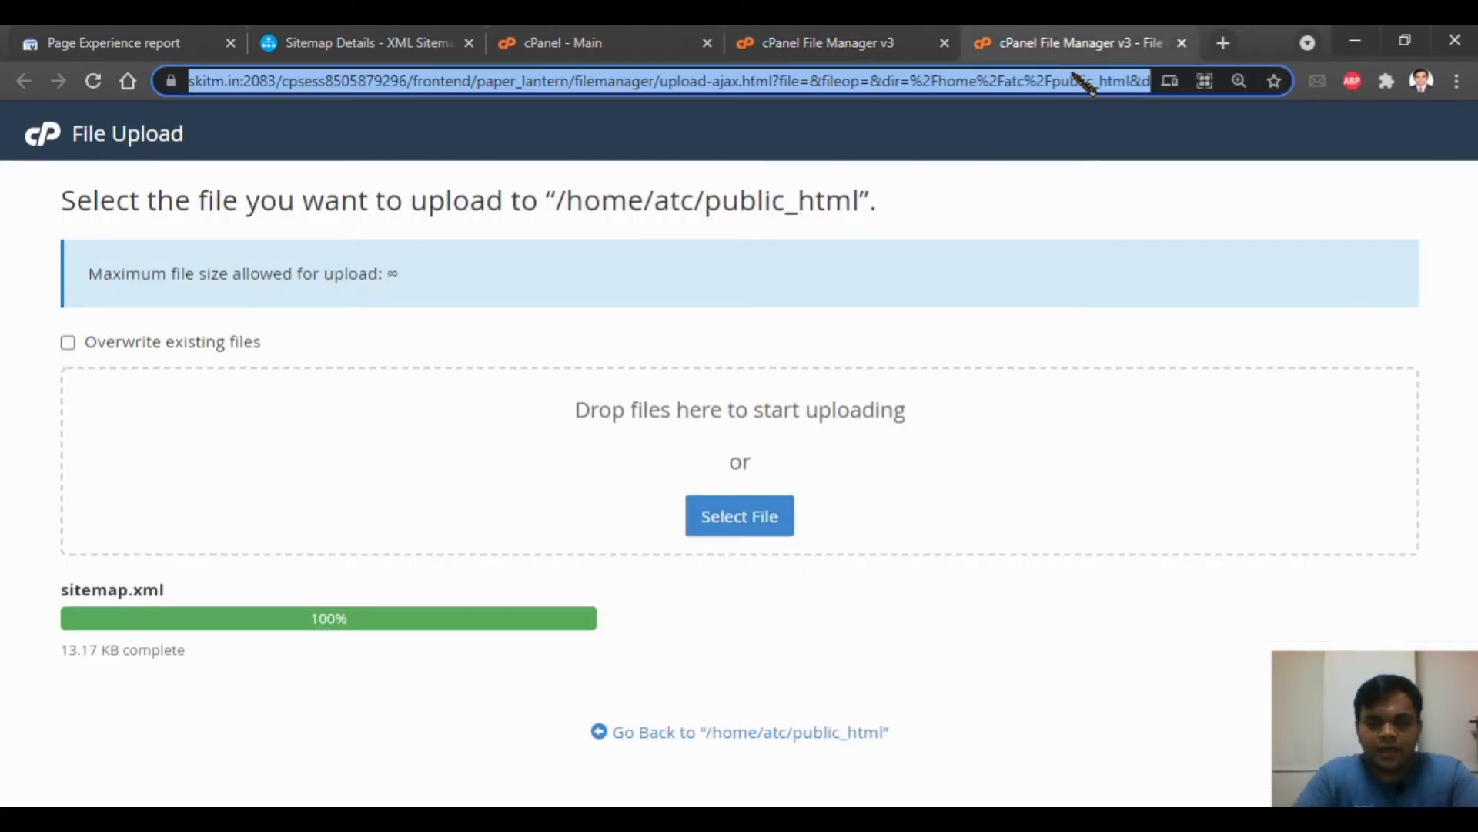
text(skitm.in/site)
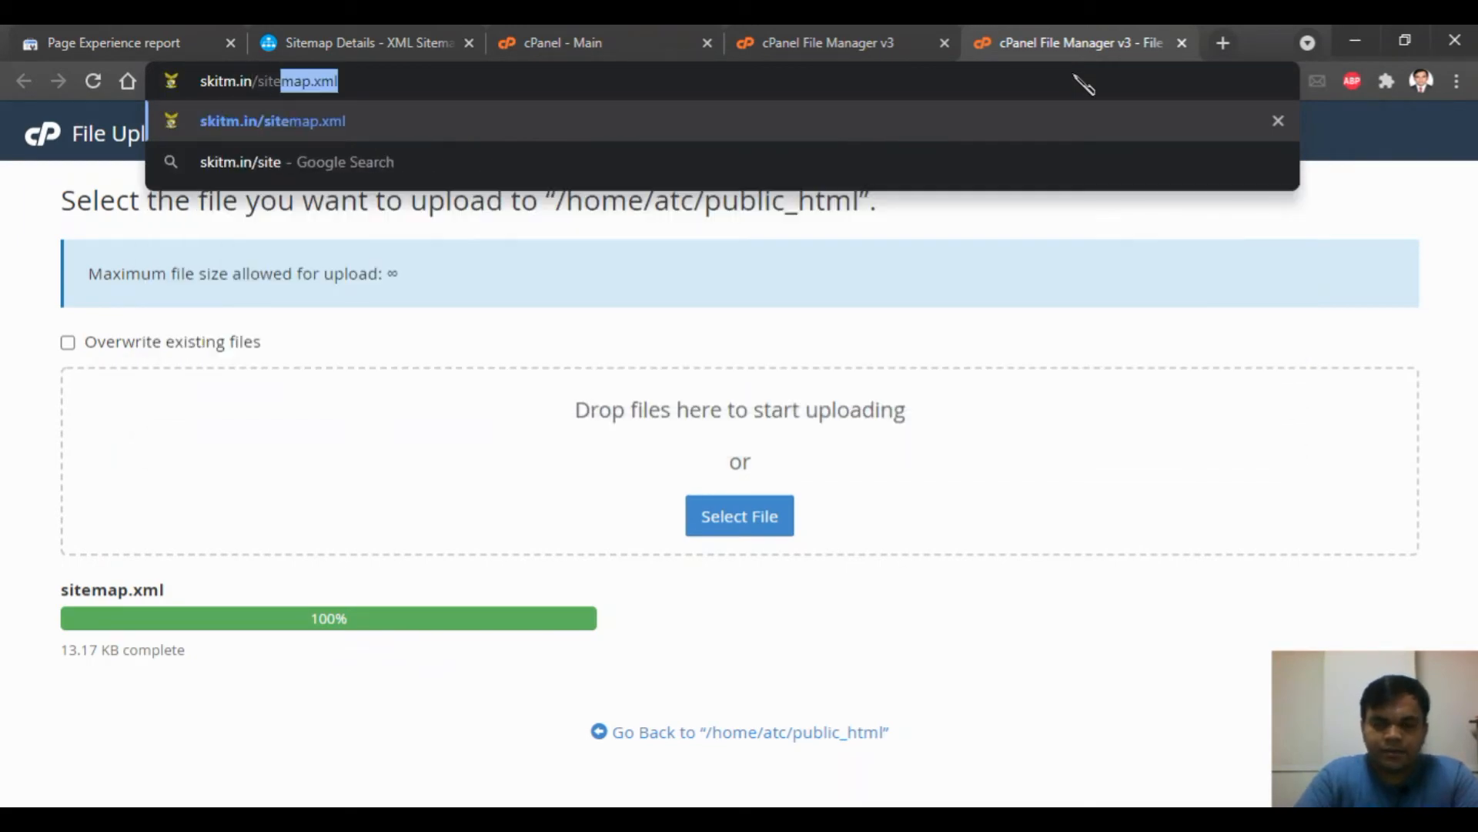
key(Return)
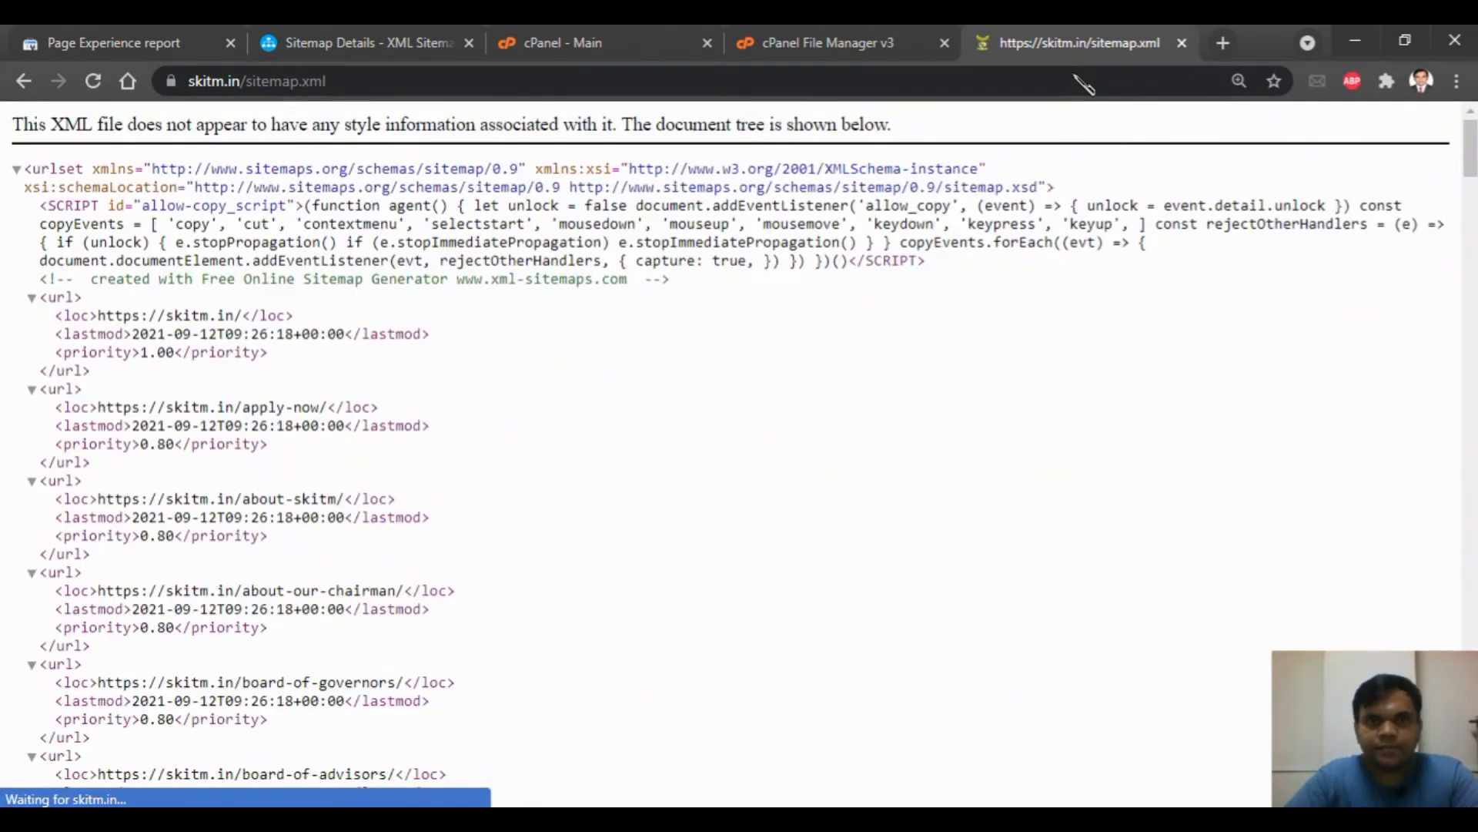
drag(1469, 154, 1471, 778)
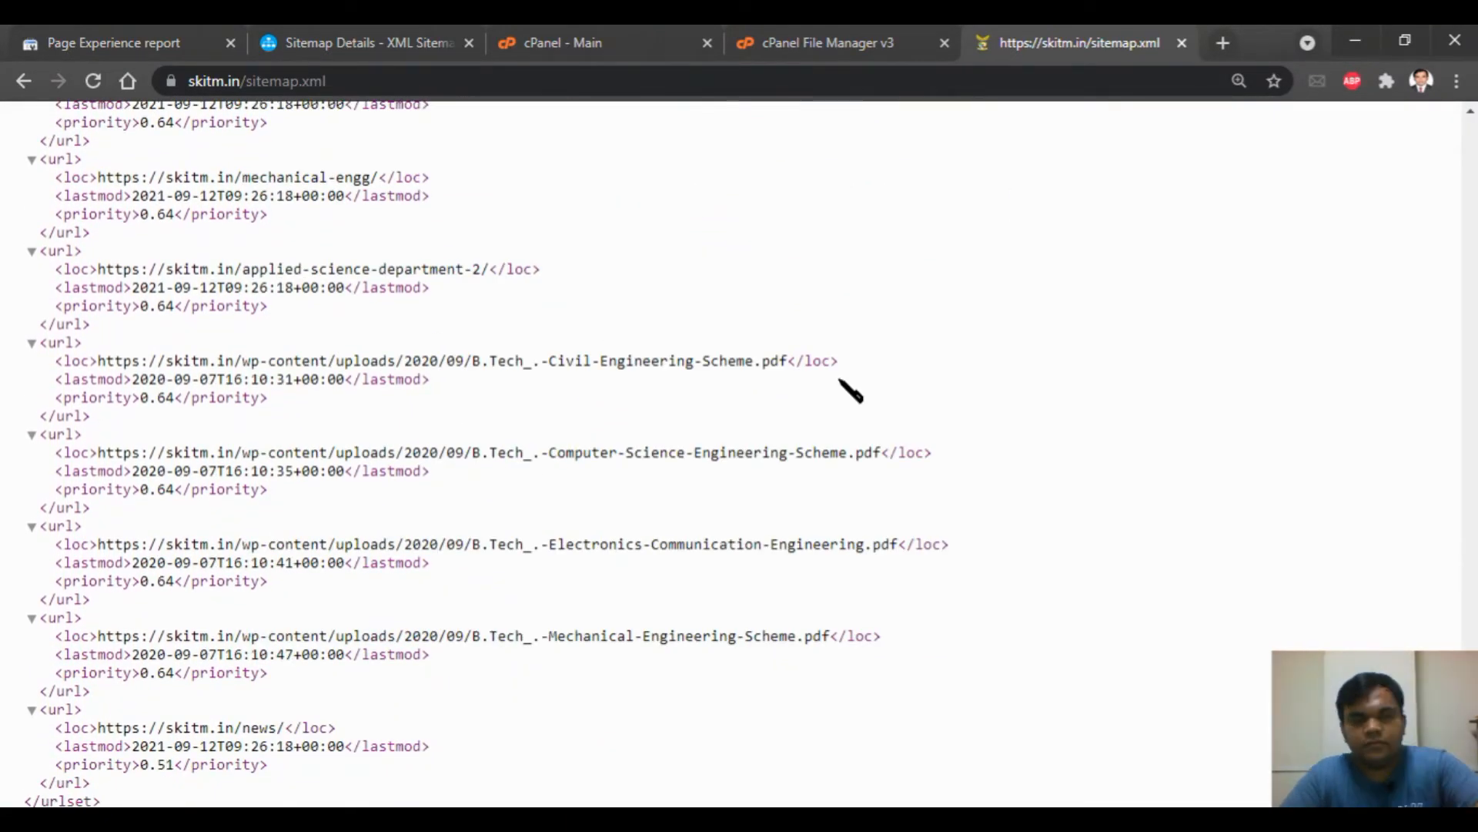
- Return to the XML-Sitemaps details page and read the instruction about adding the sitemap URL in Google Search Console
click(361, 43)
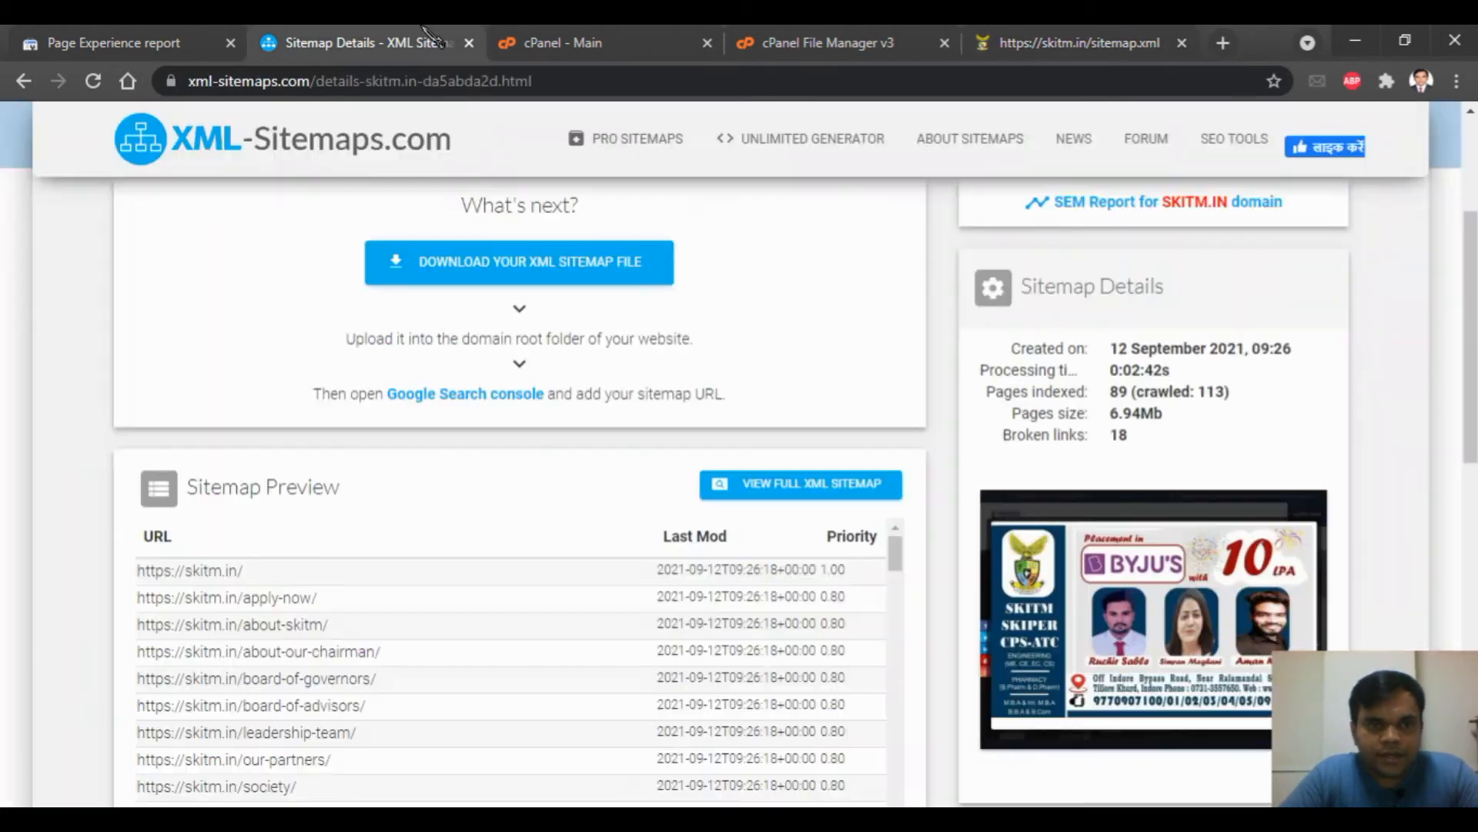
drag(292, 391, 568, 405)
click(579, 414)
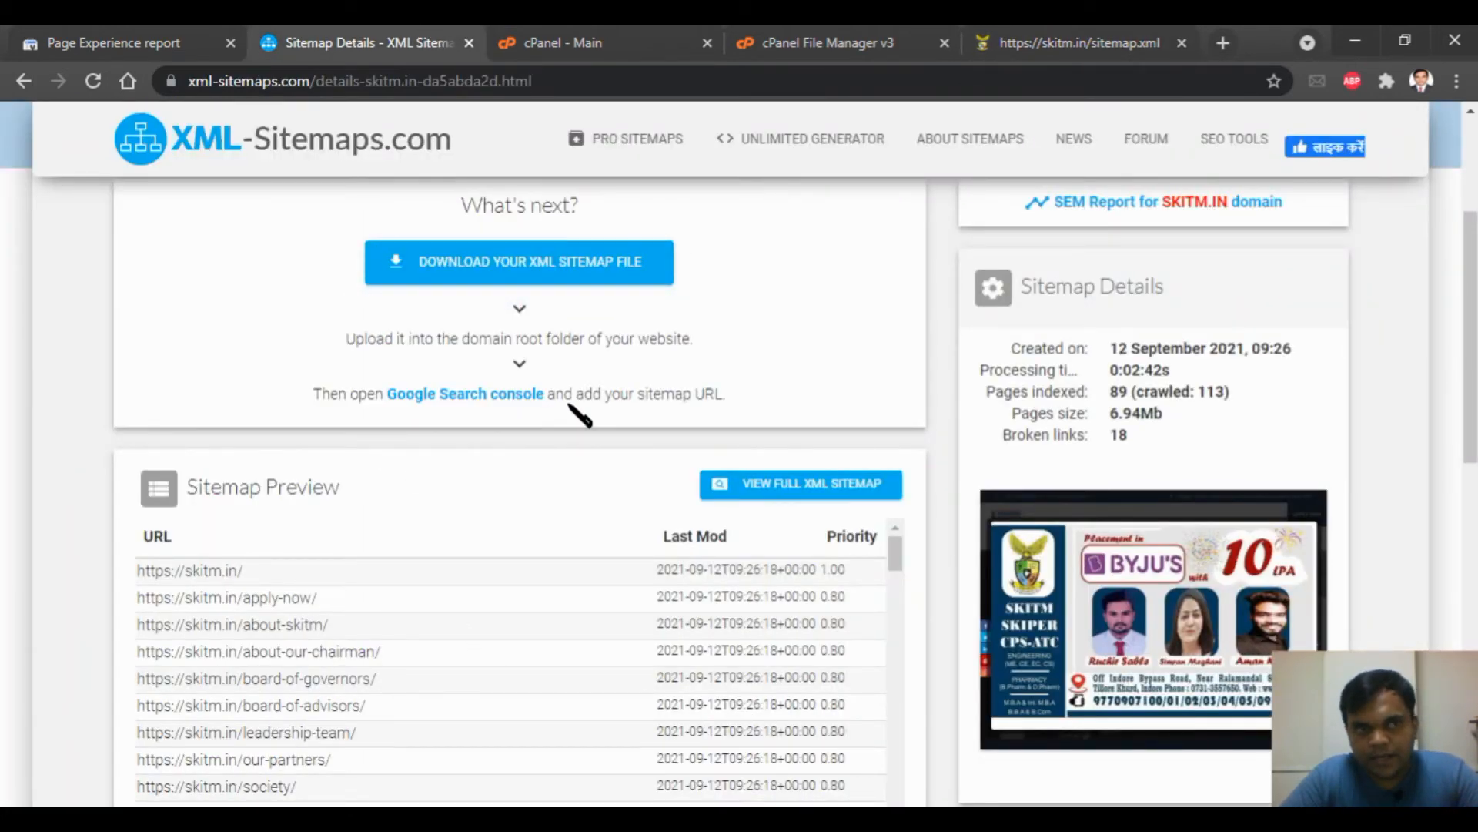
- Switch to the Google Search Console page and close all other browser tabs
click(222, 39)
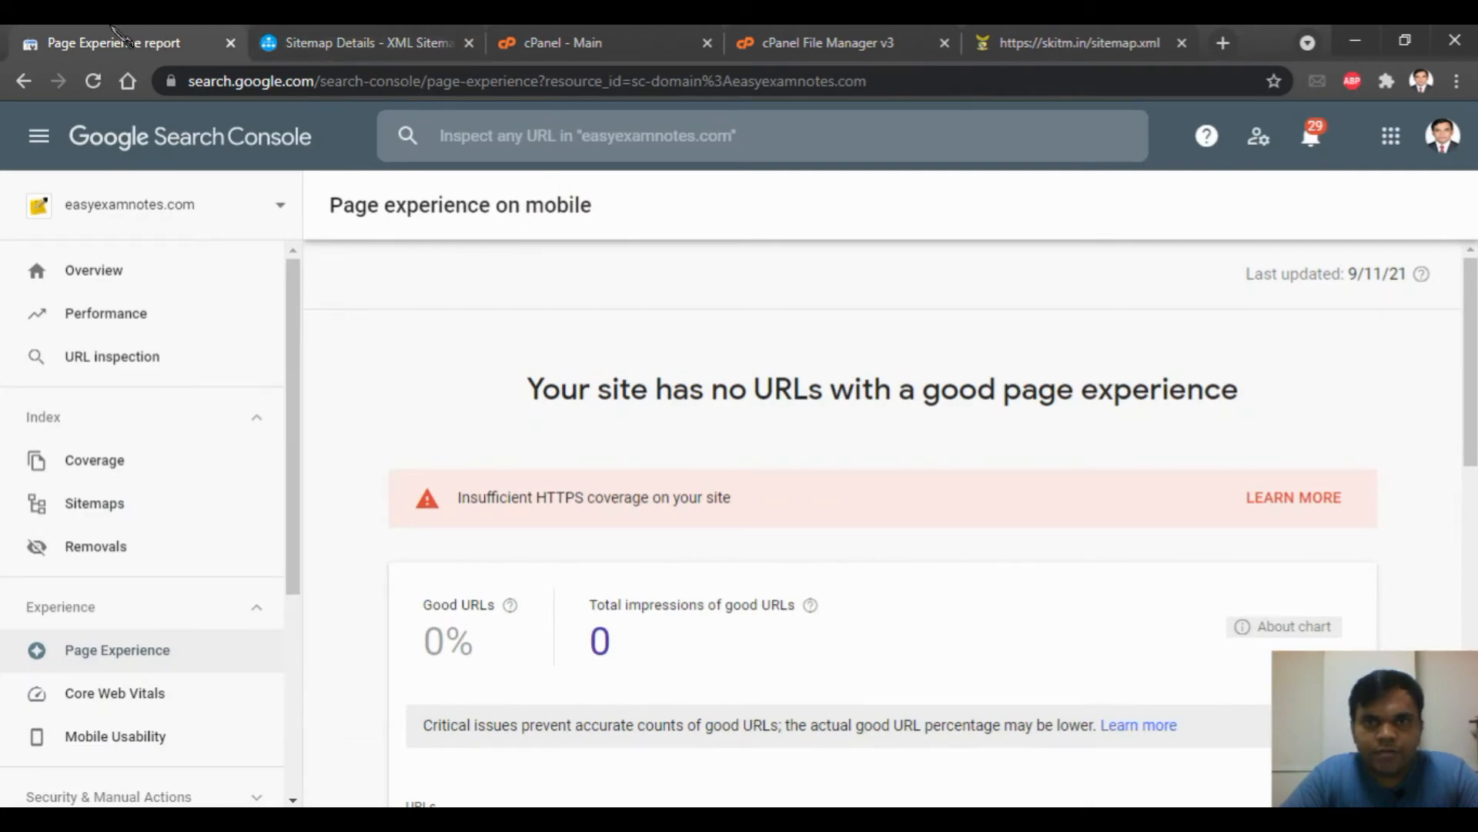
right_click(110, 28)
click(315, 356)
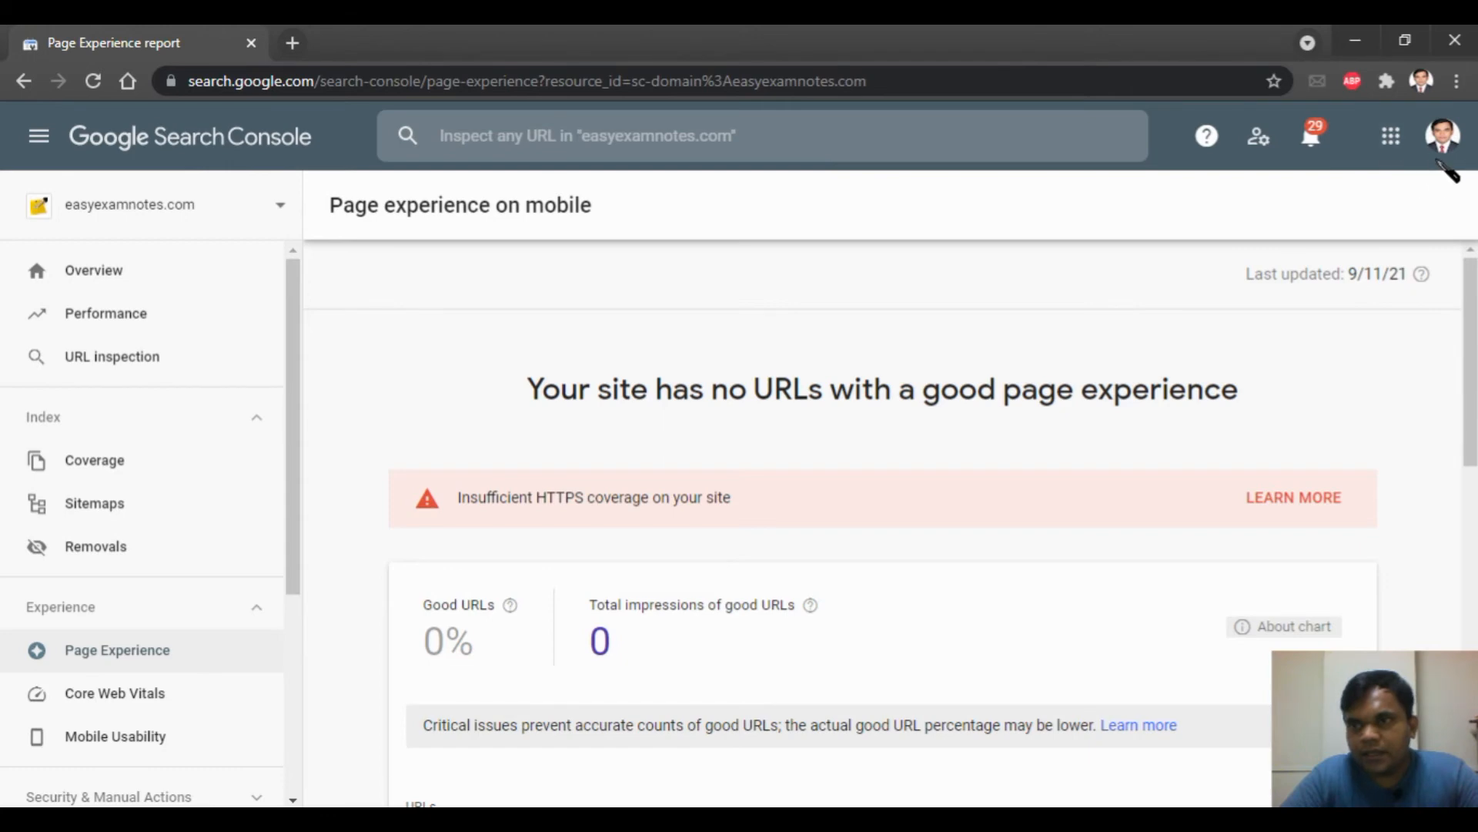
- Sign out of all Google accounts and sign in again to reach Search Console's welcome page with another account
click(1442, 137)
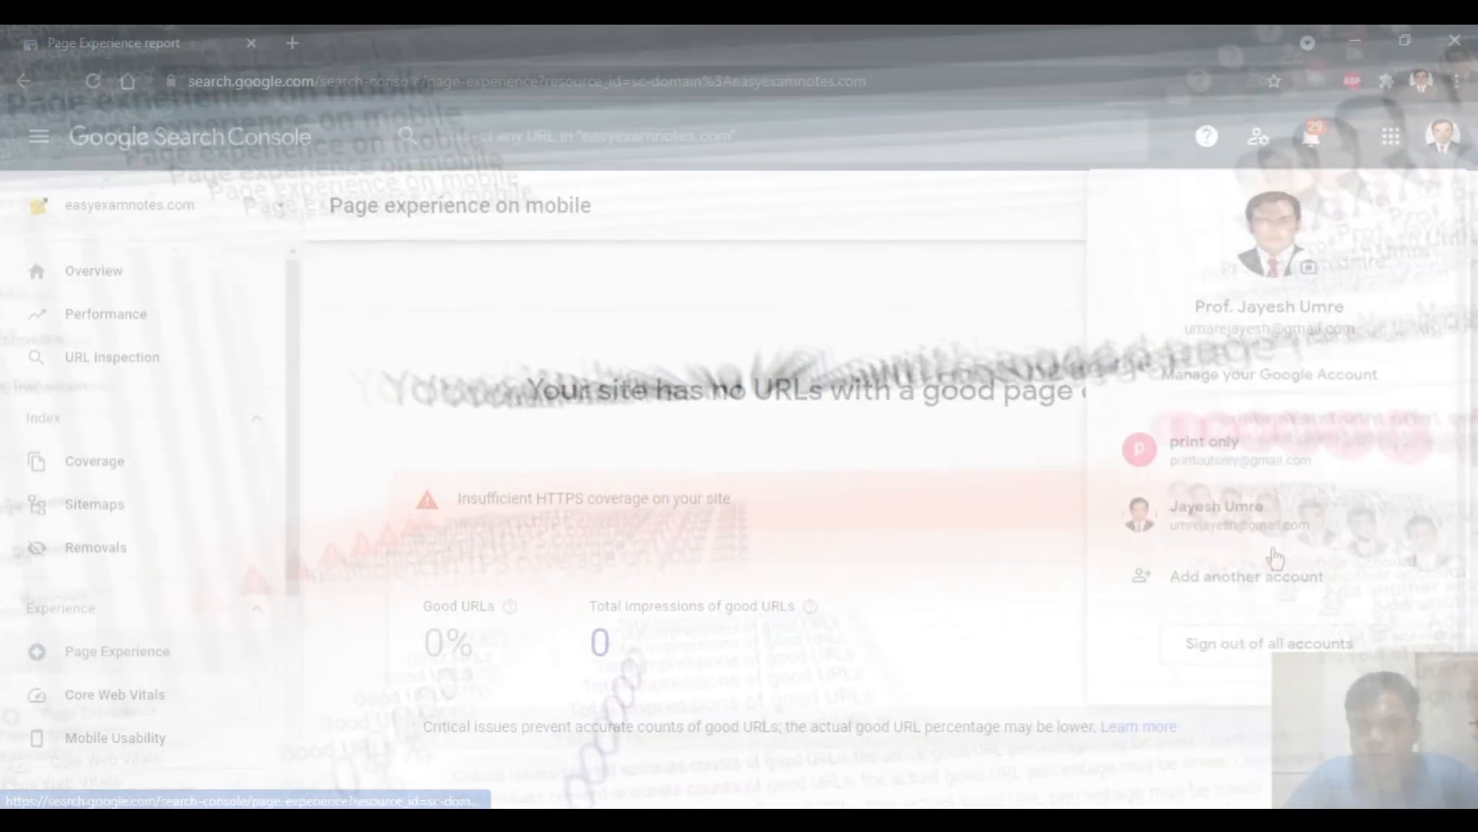
click(1269, 658)
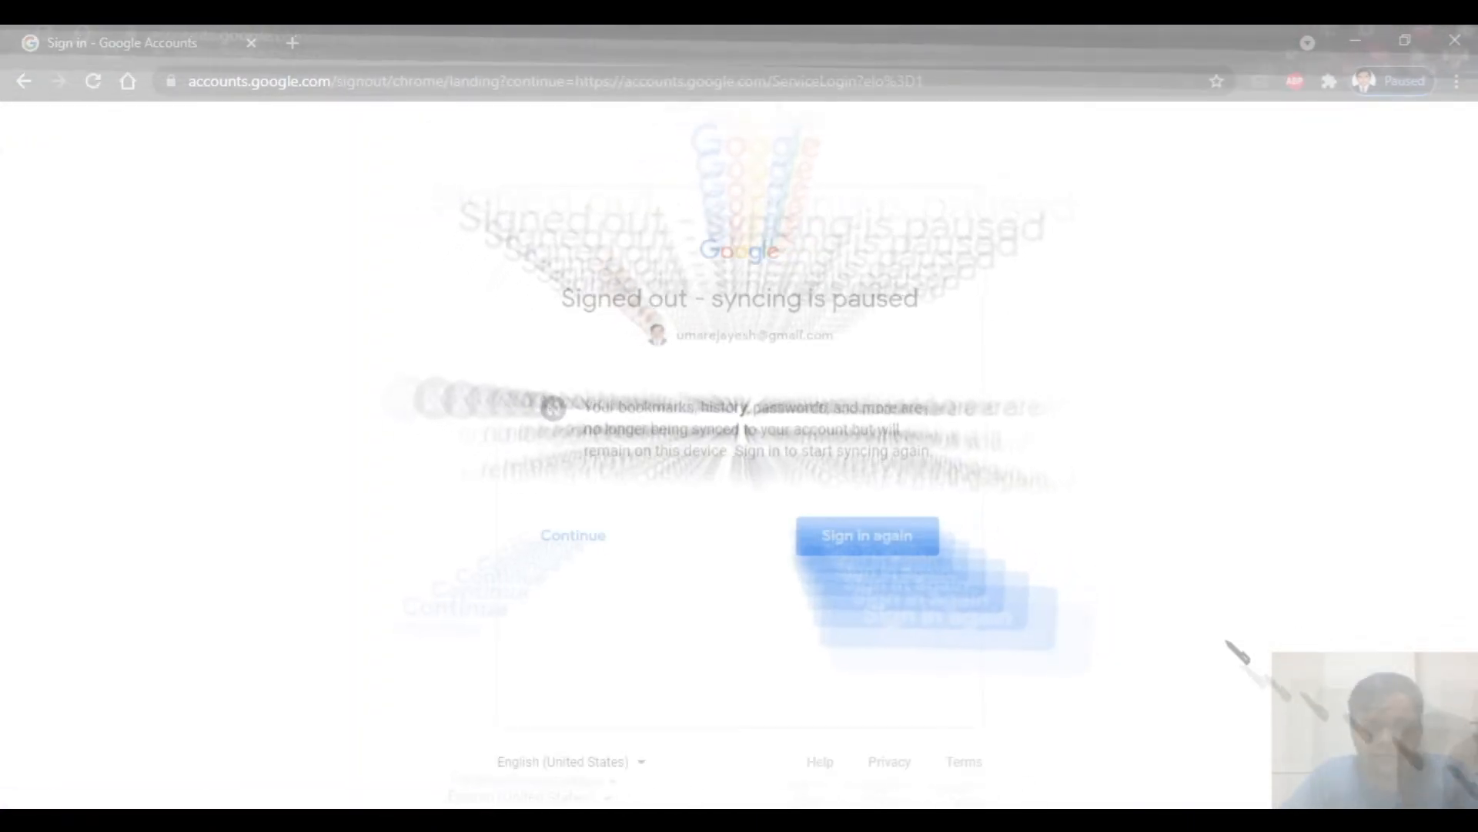
click(871, 543)
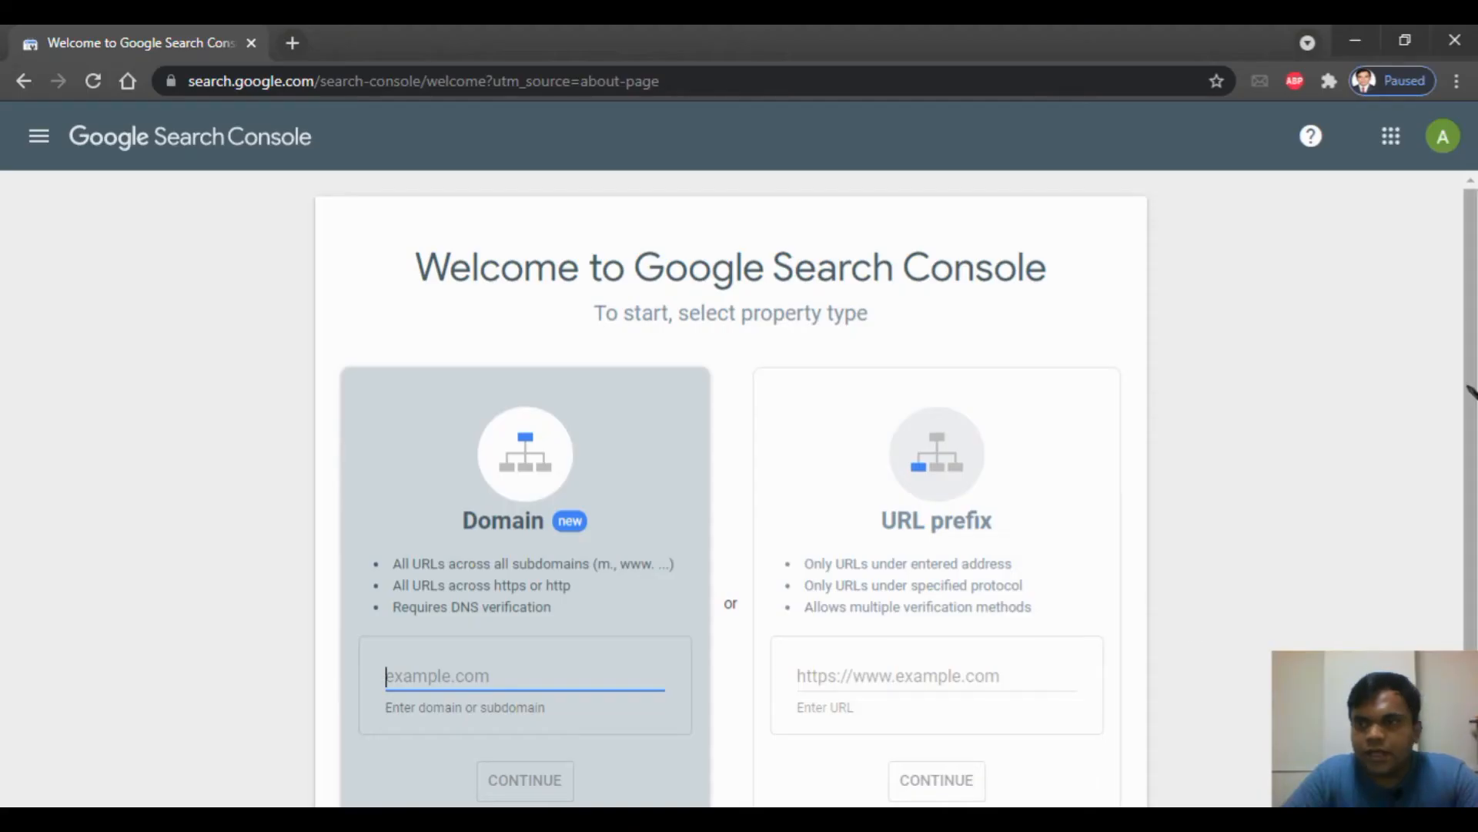
- Add skitm.in as a Domain property in Search Console and continue to ownership verification
scroll(1182, 616, down, 1)
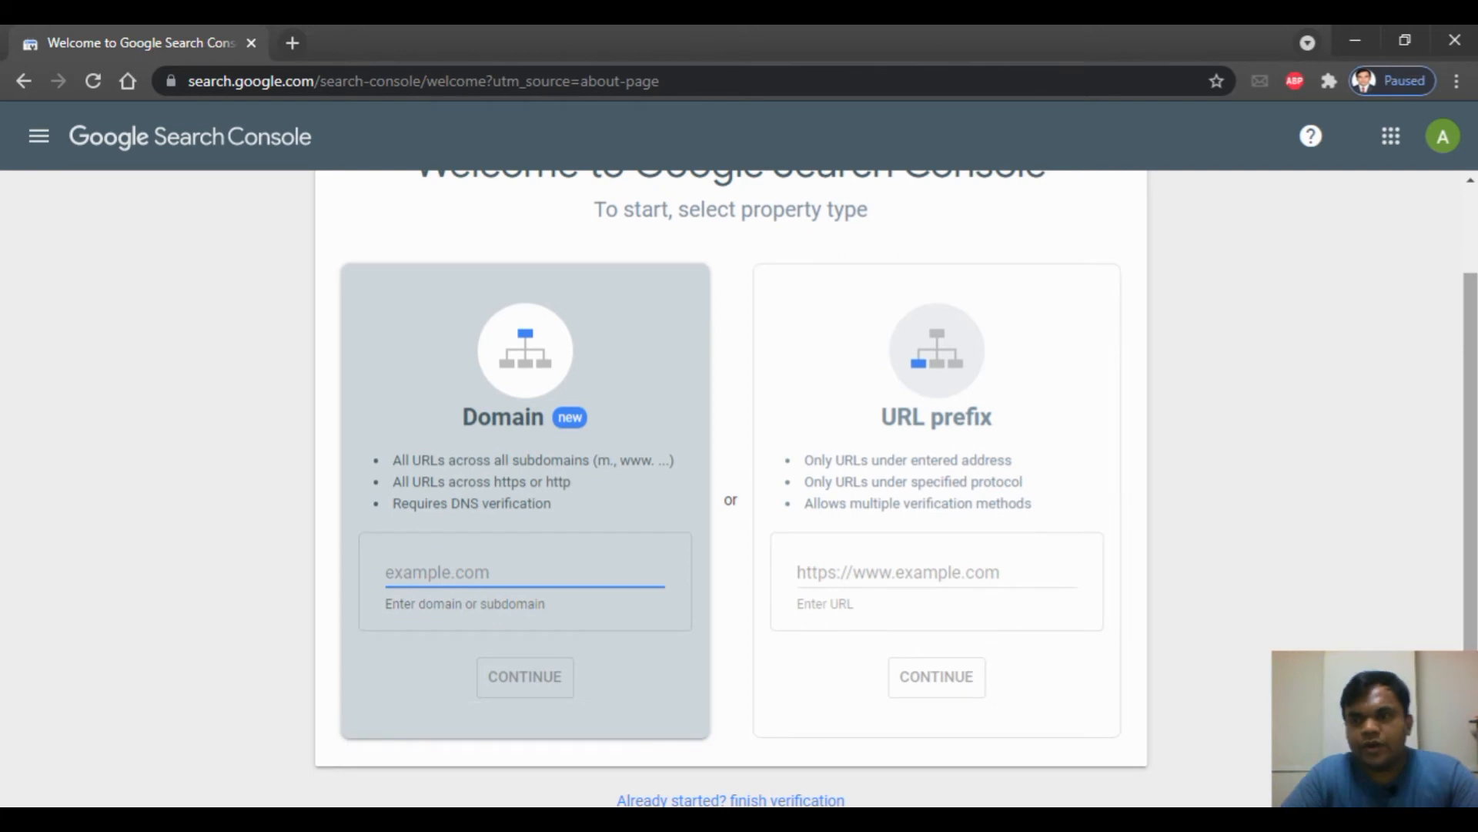
scroll(554, 751, up, 1)
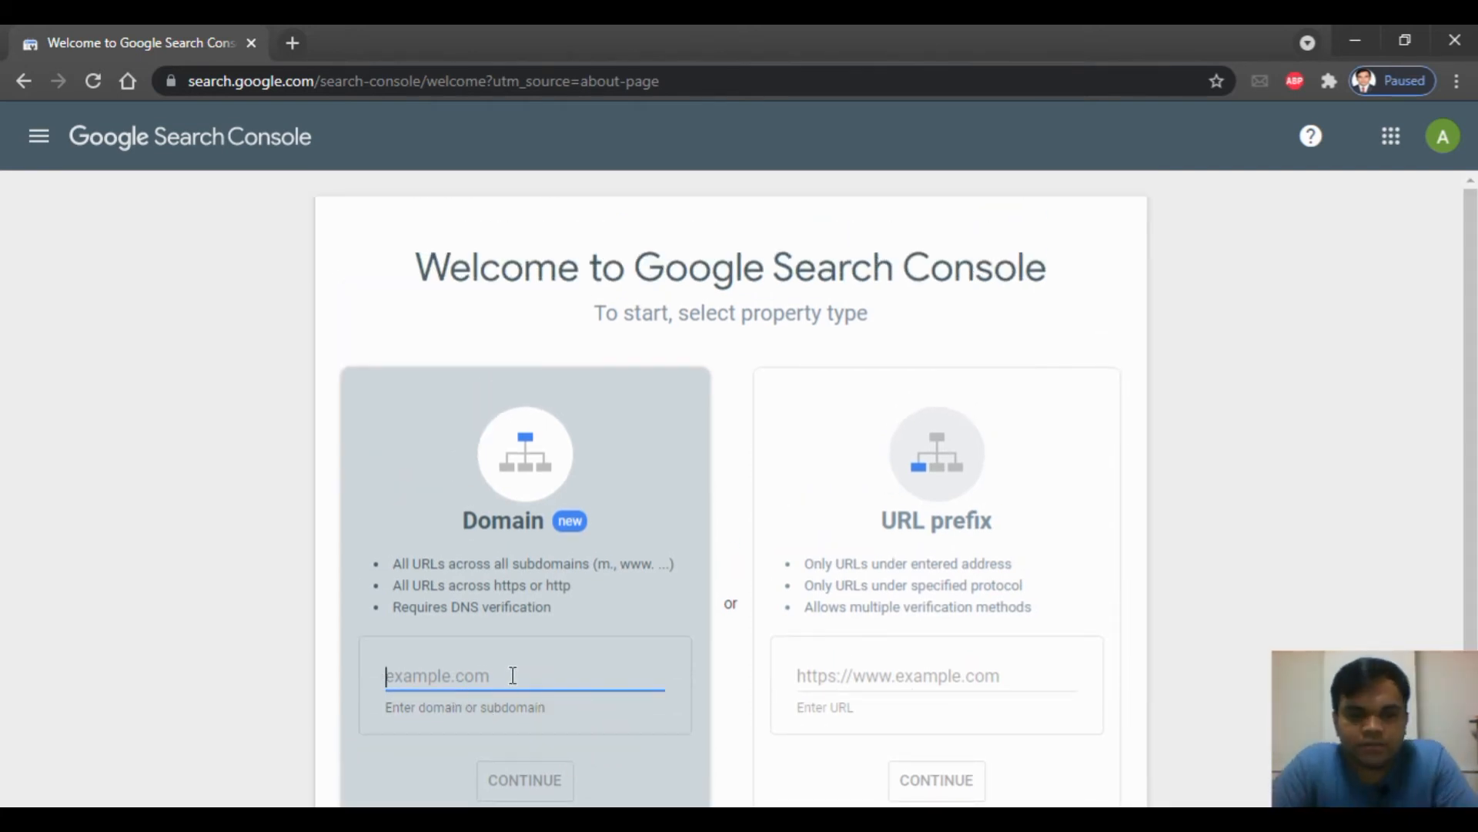
text(skitm)
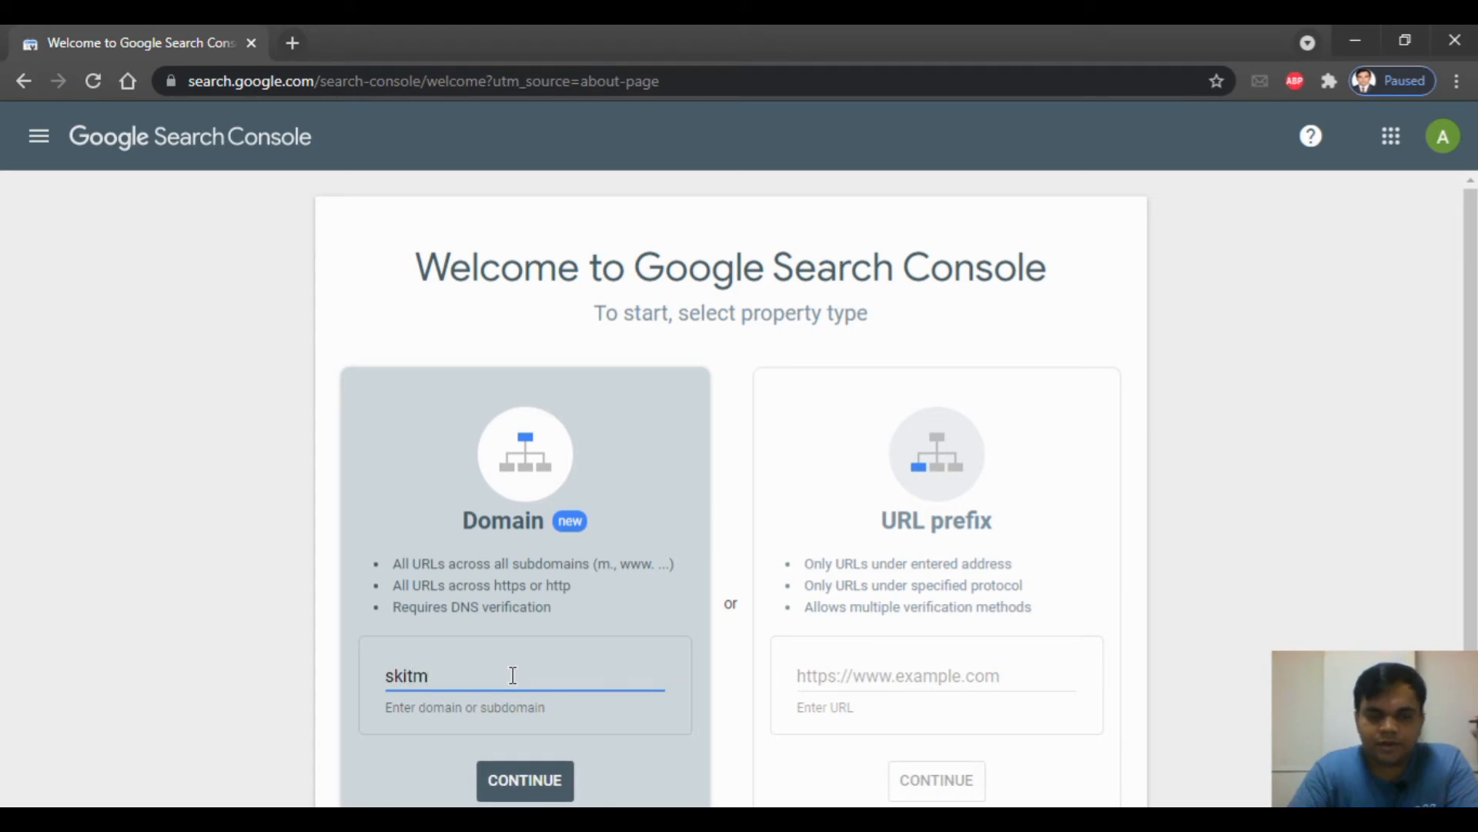
text(.in)
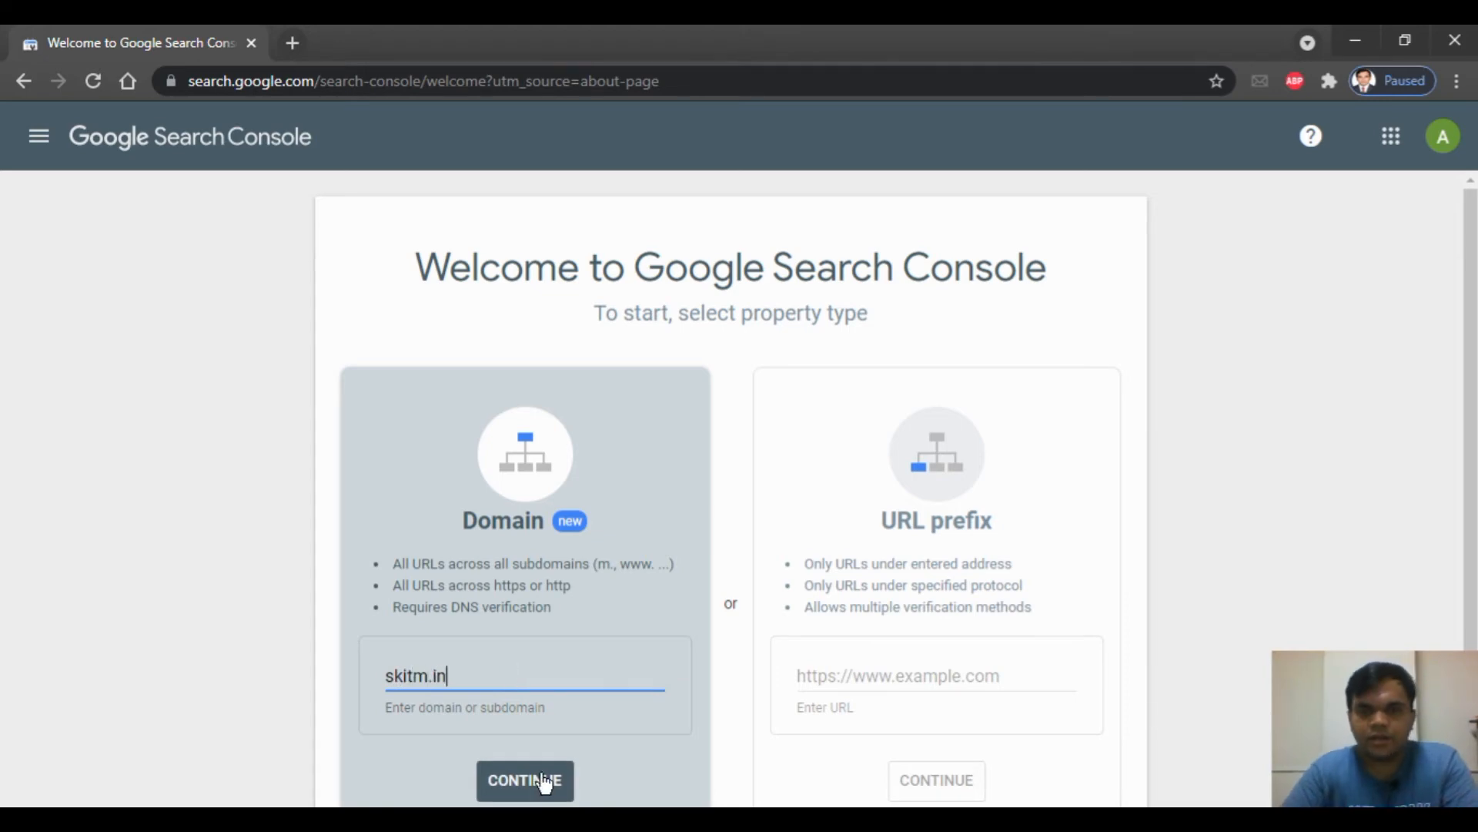
click(524, 780)
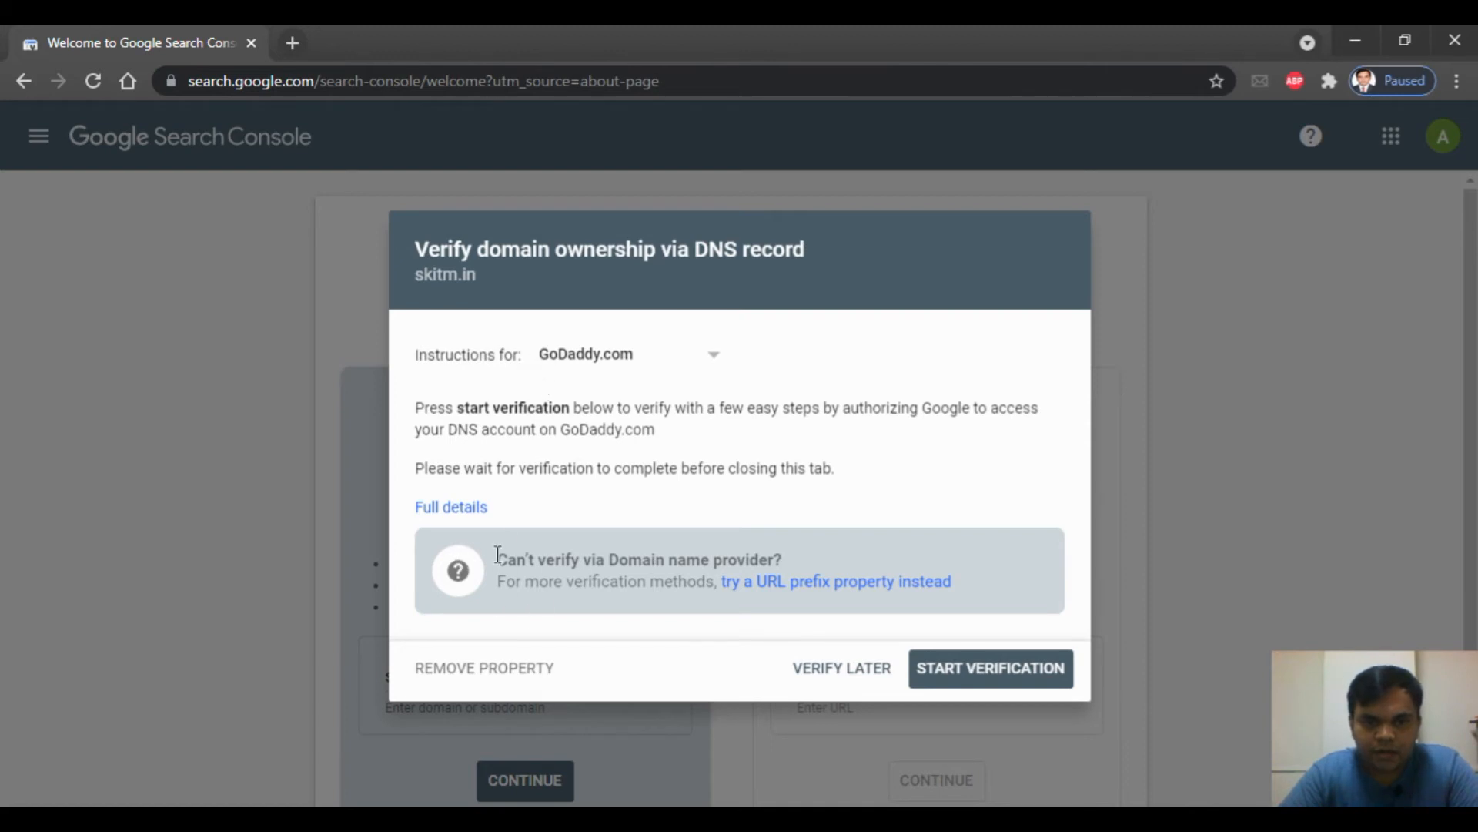
- Start the DNS ownership verification of skitm.in through GoDaddy.com and follow the link to log in to the right GoDaddy account
drag(604, 560, 801, 556)
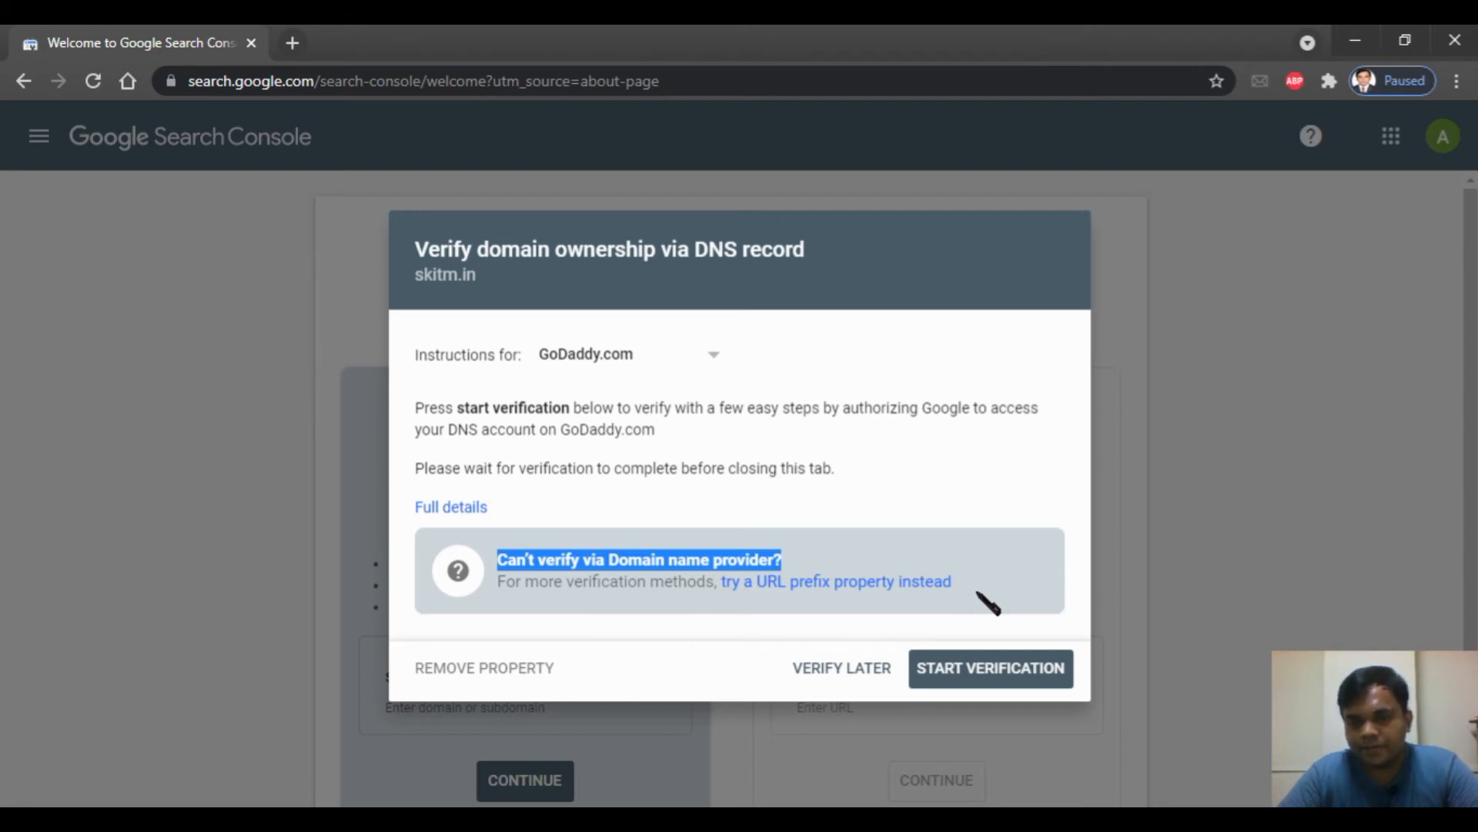
click(1004, 681)
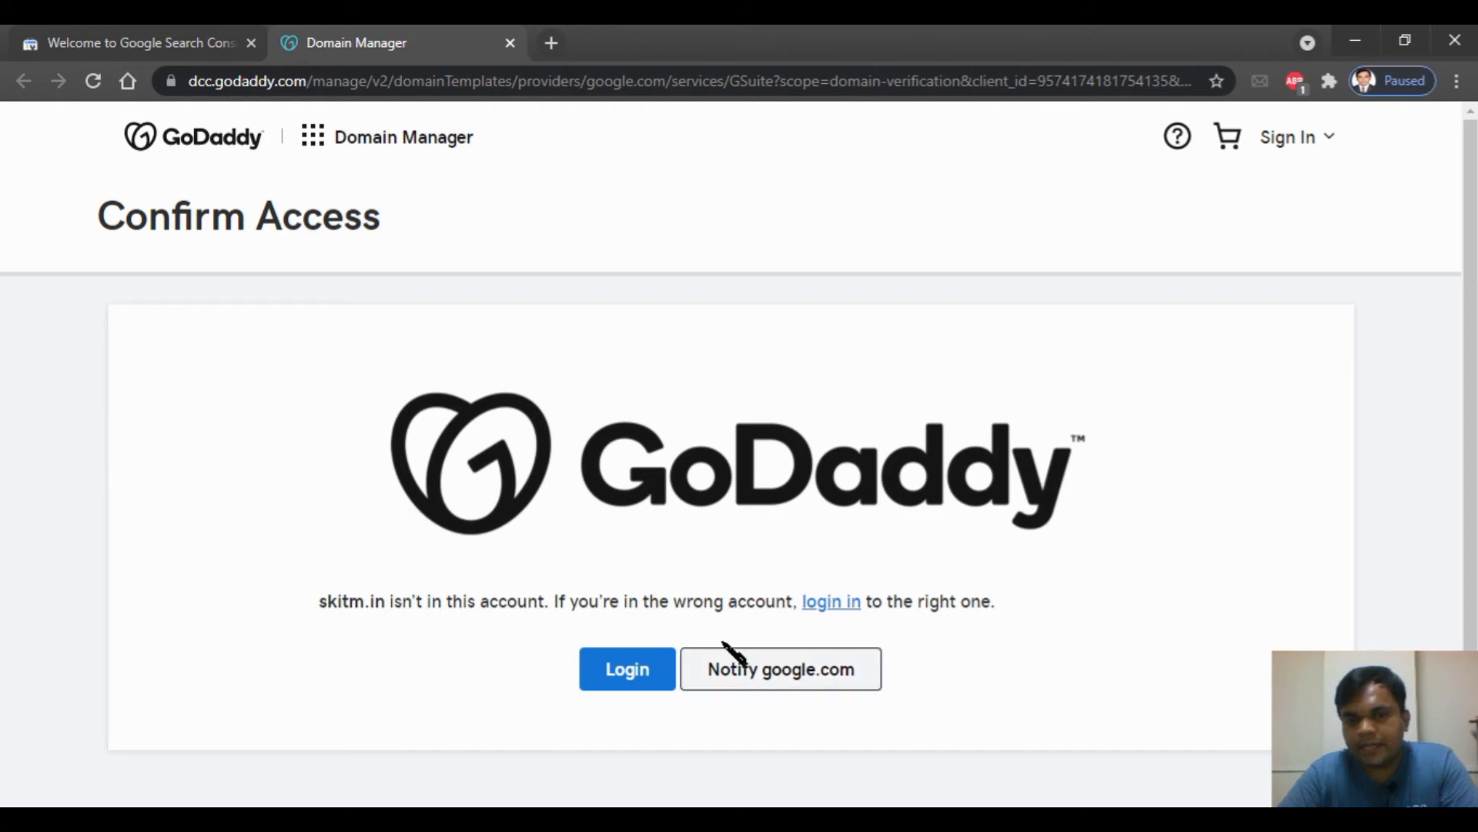
click(844, 605)
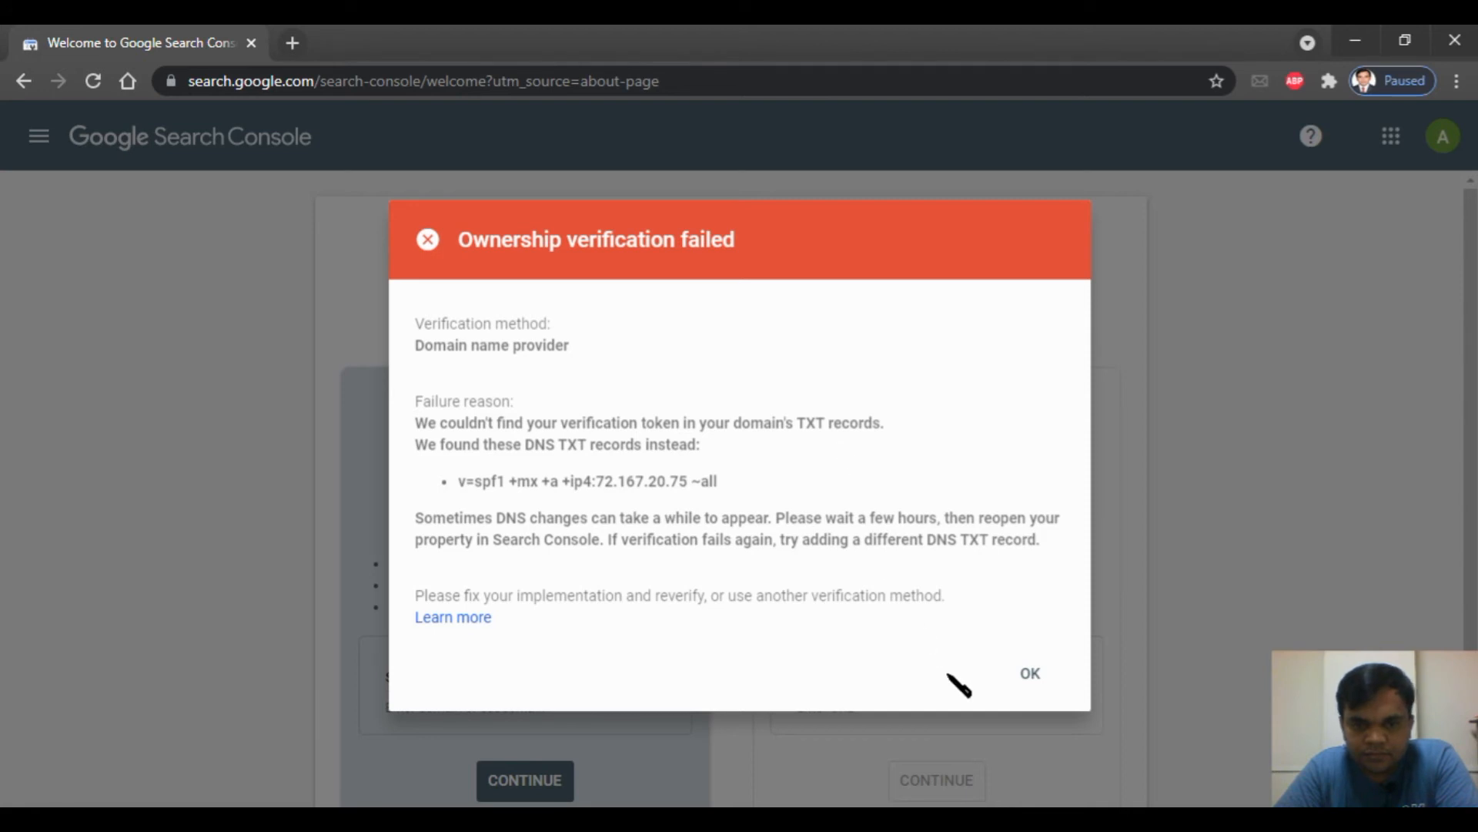
- Dismiss the verification result, restart the GoDaddy ownership verification of skitm.in, and start past the new Search Console welcome dialog
click(1033, 687)
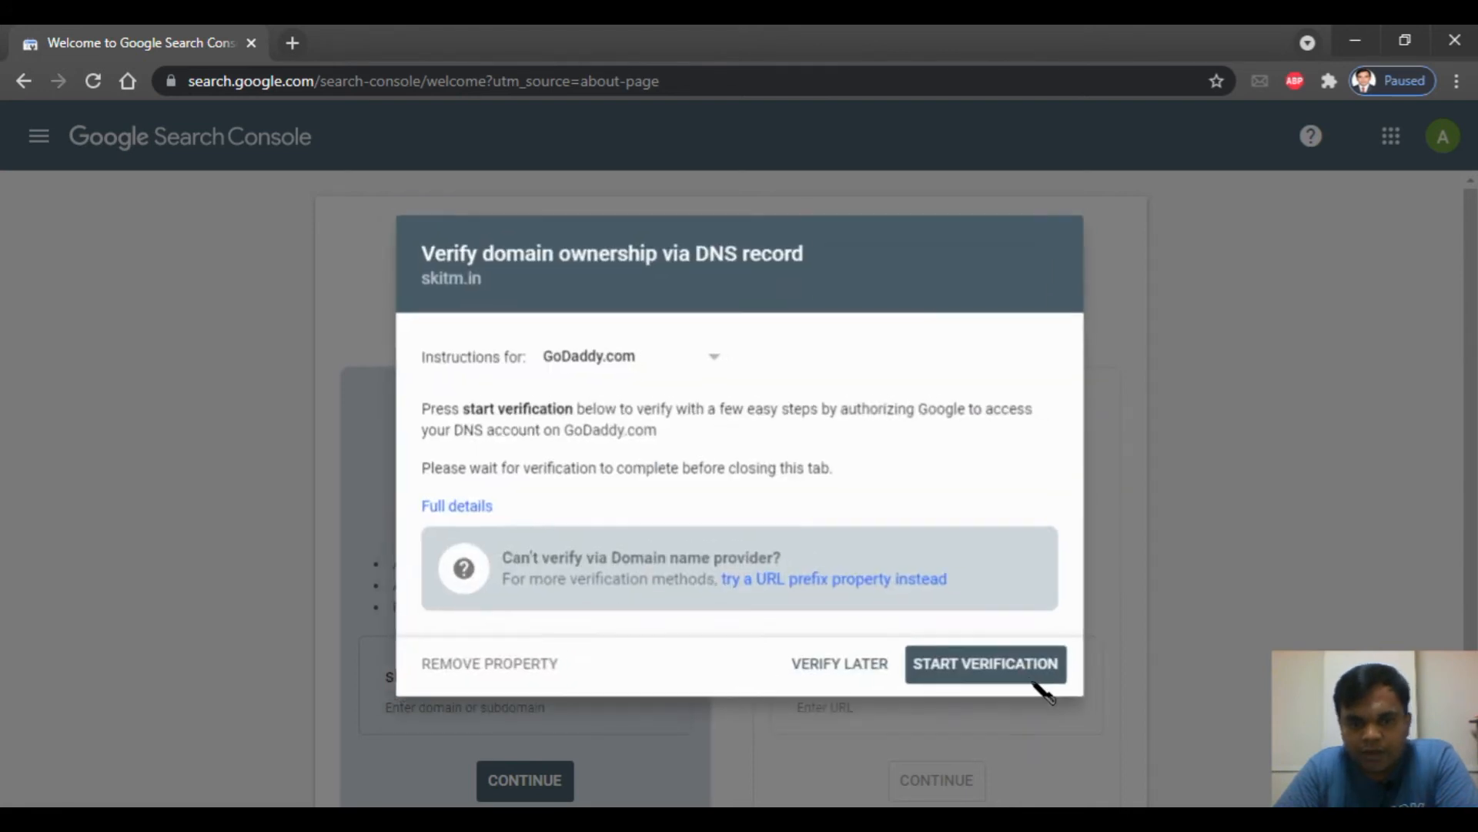
click(946, 687)
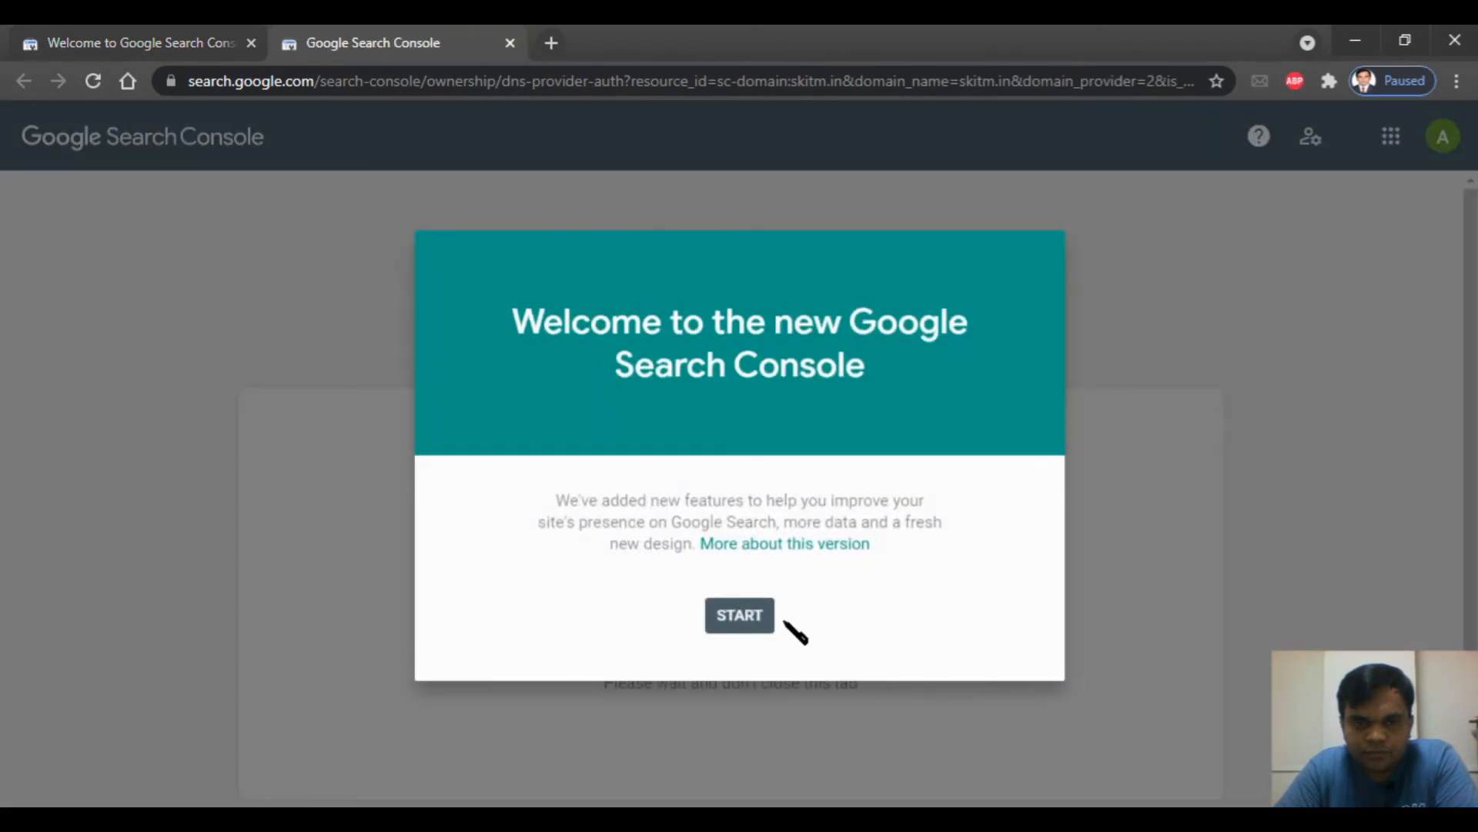
click(752, 622)
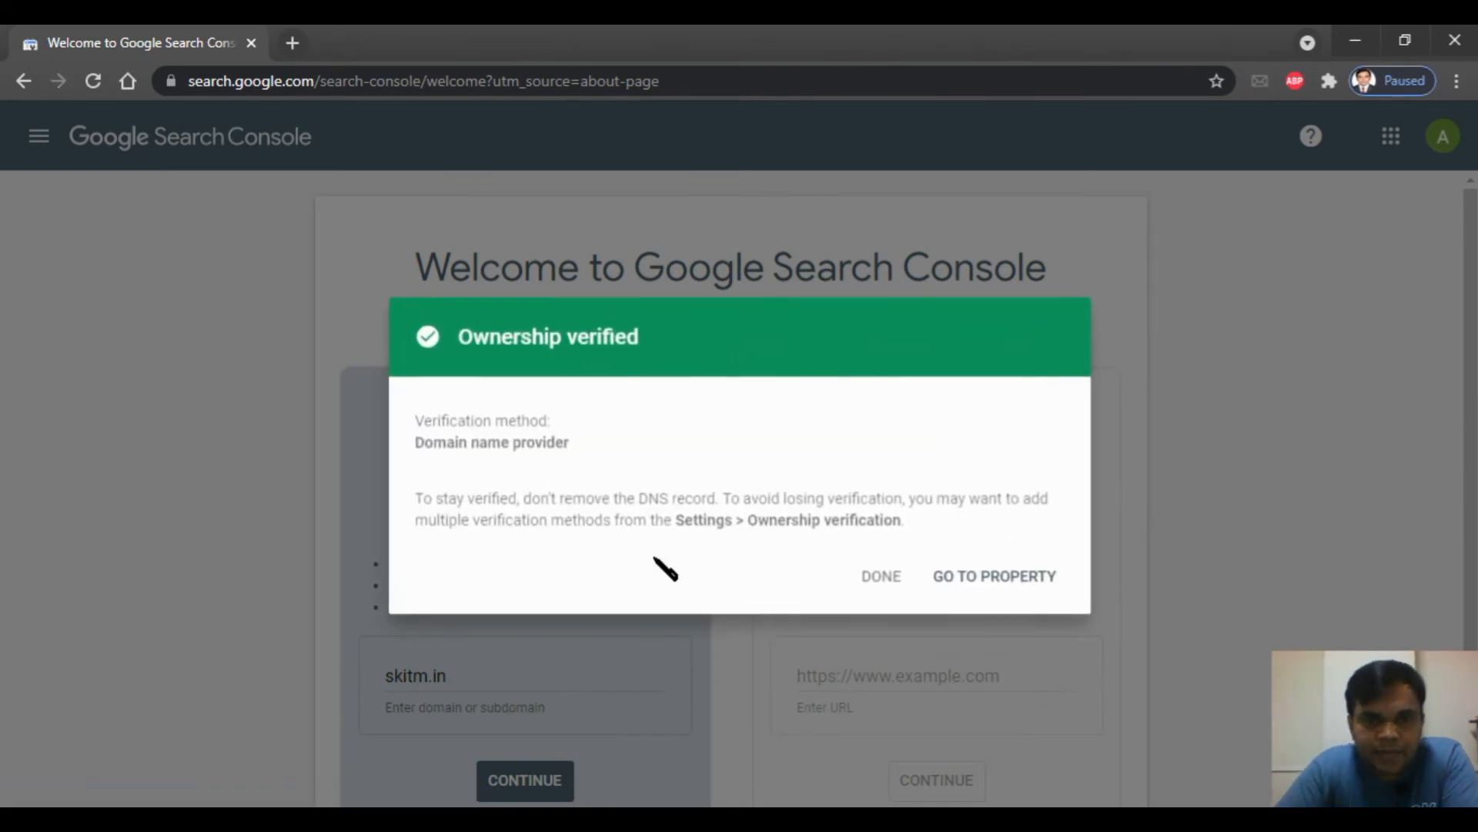
- Check the verification method, open the skitm.in property, and dismiss the welcome dialog and the Core Web Vitals and Overview tips
click(643, 348)
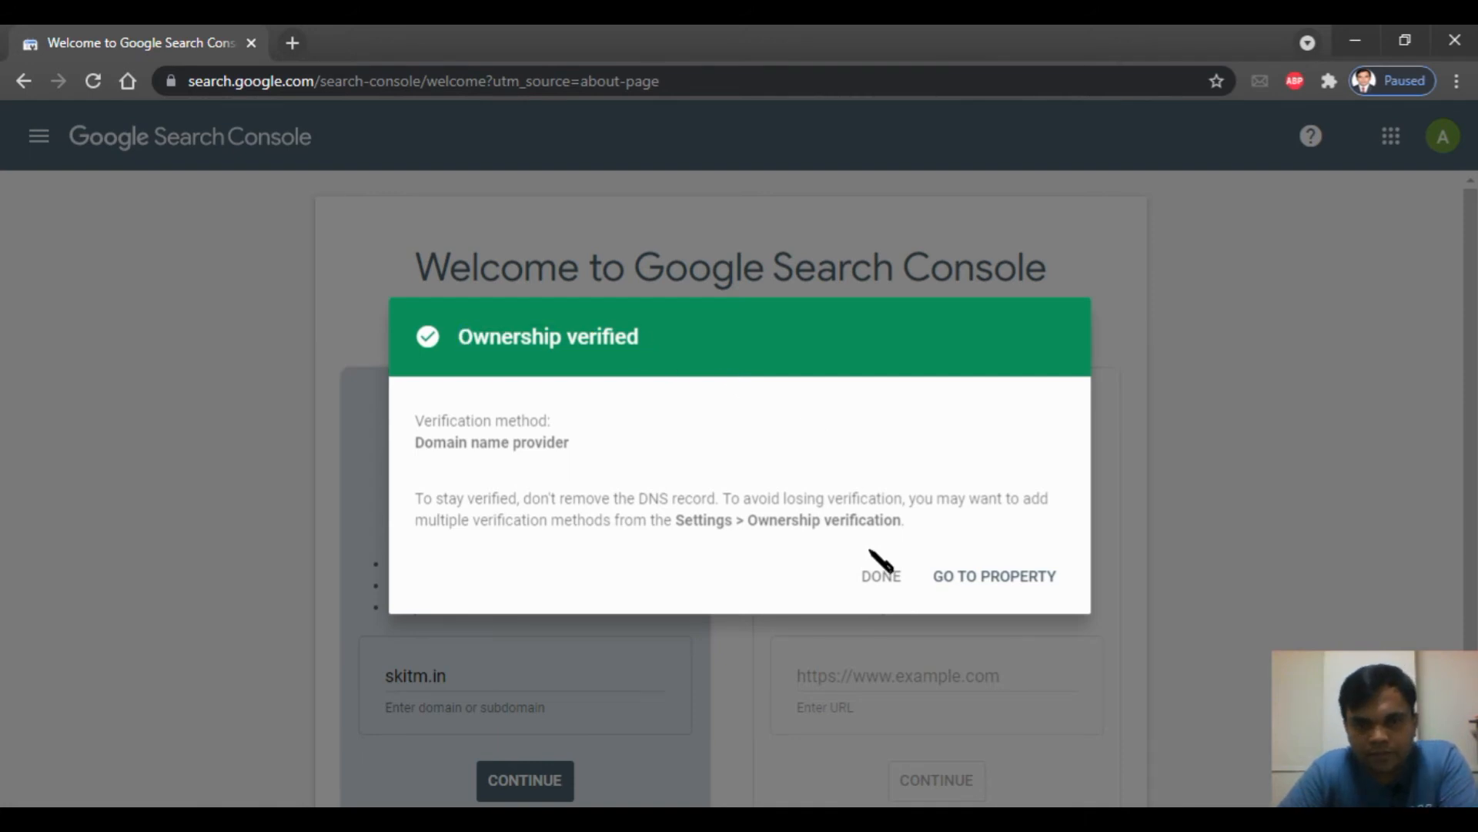
drag(626, 499, 402, 443)
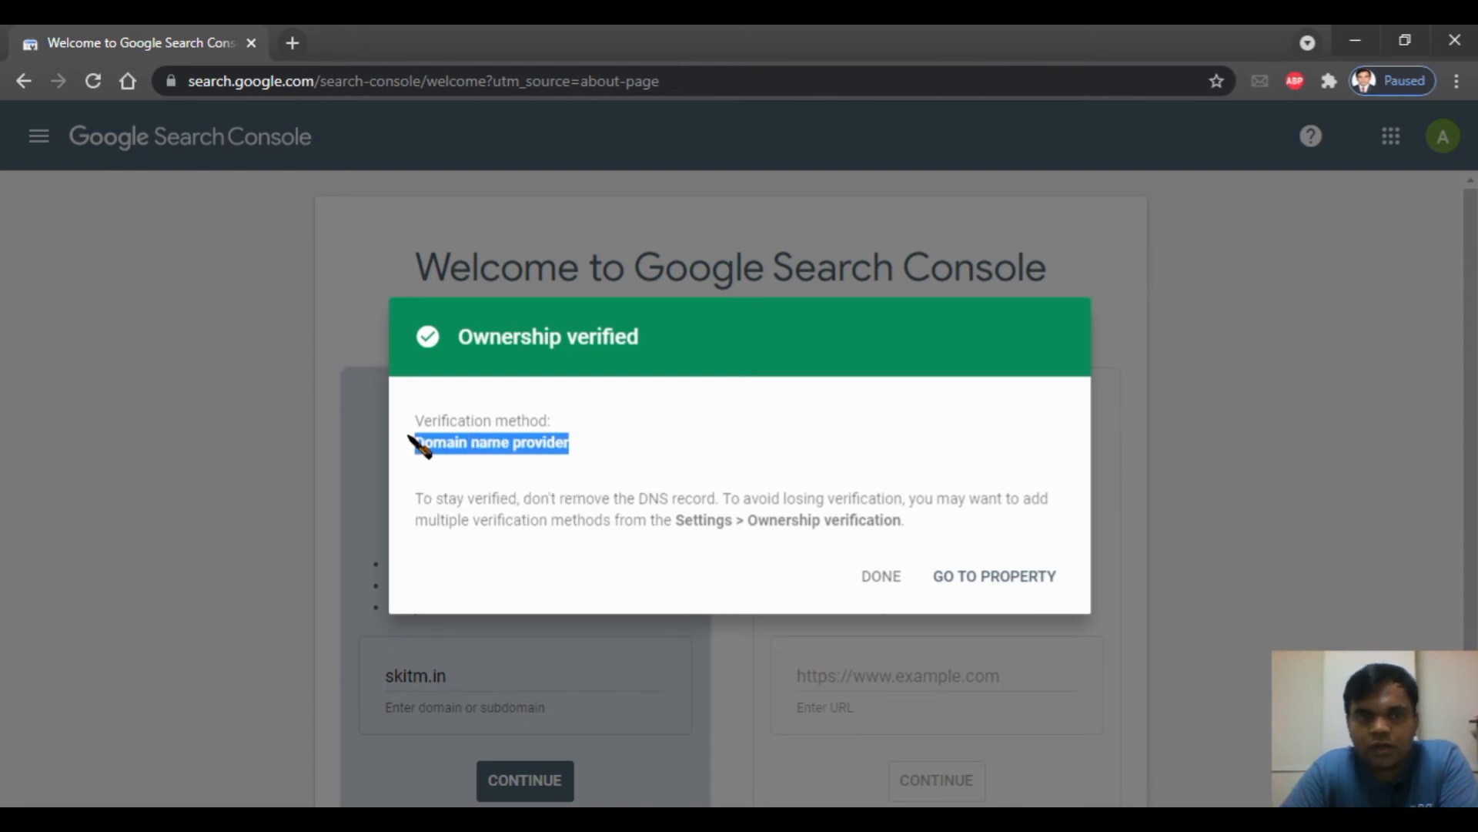
click(987, 579)
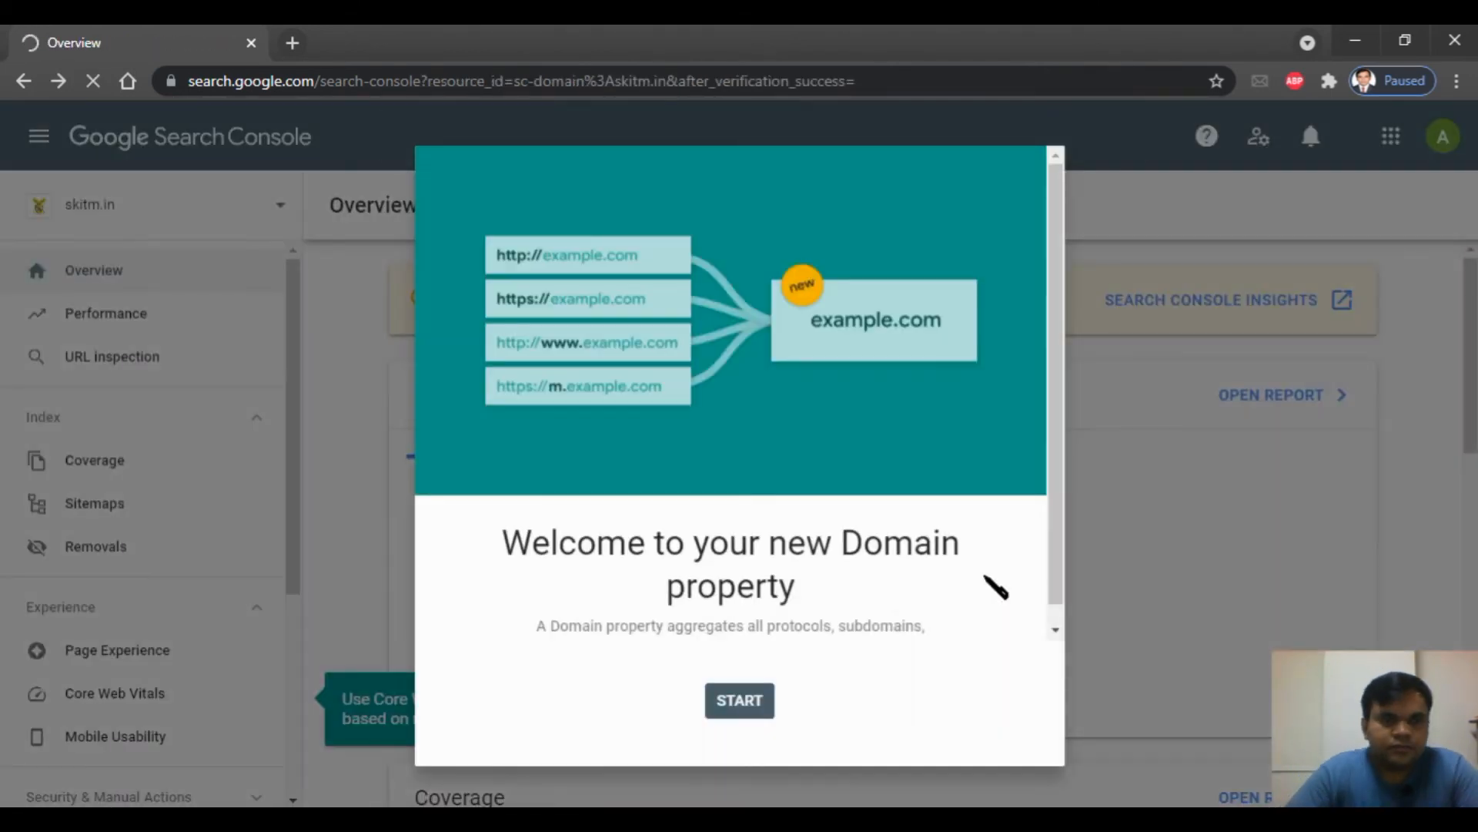
click(741, 701)
mouse_move(1475, 417)
mouse_down()
mouse_move(1475, 631)
mouse_move(1475, 417)
mouse_up()
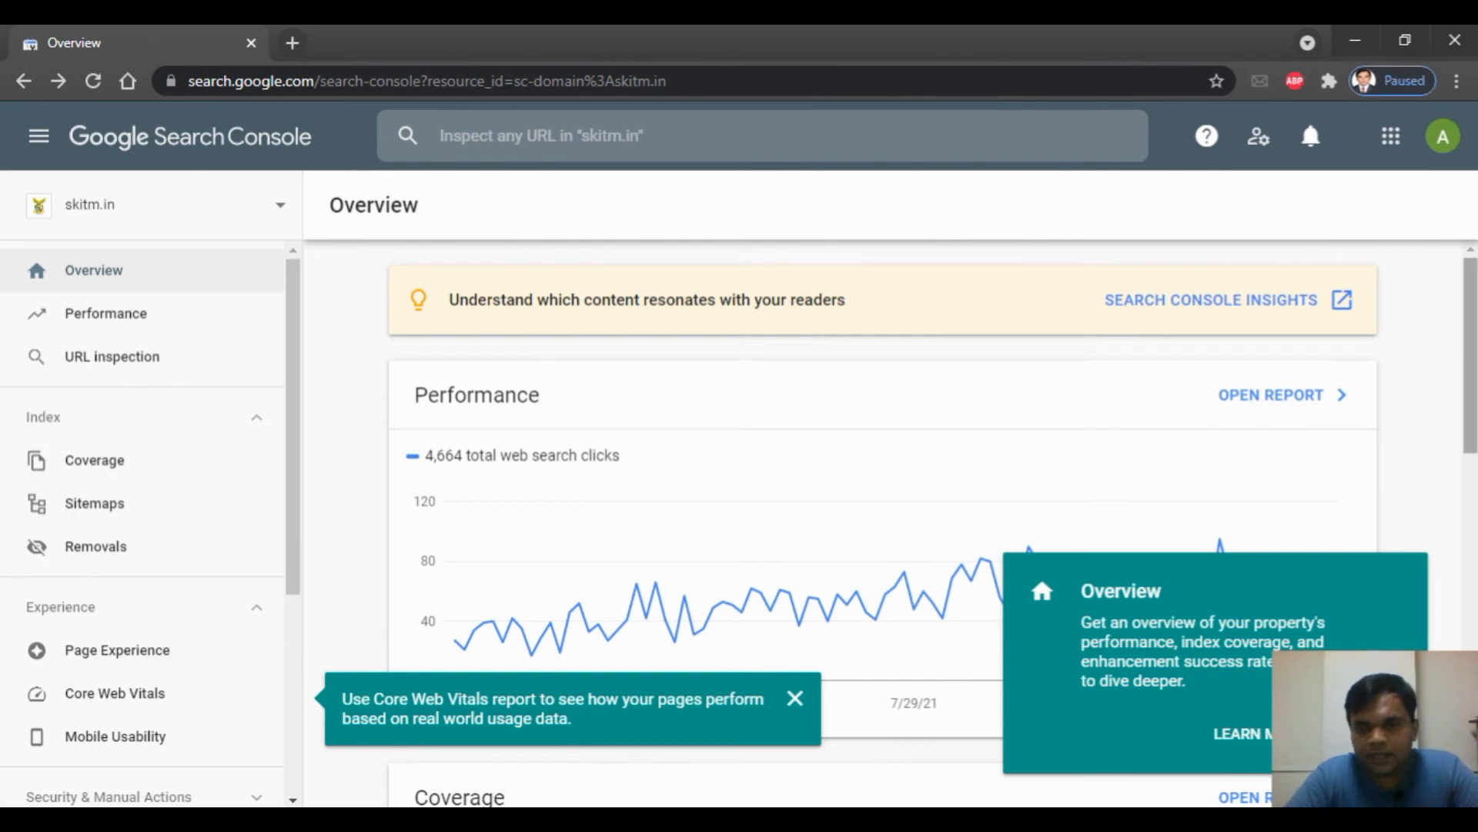
click(796, 701)
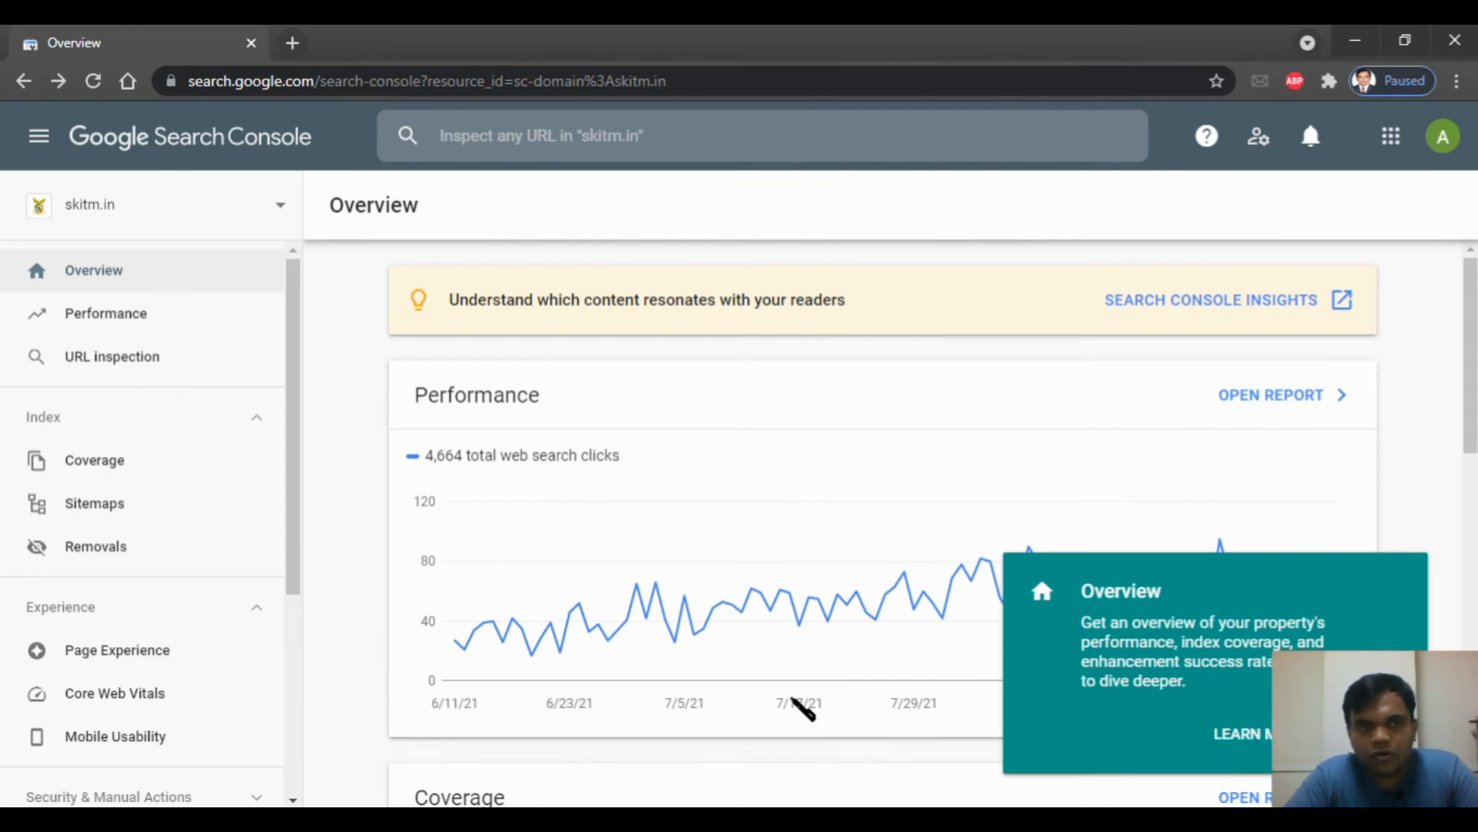
click(1372, 734)
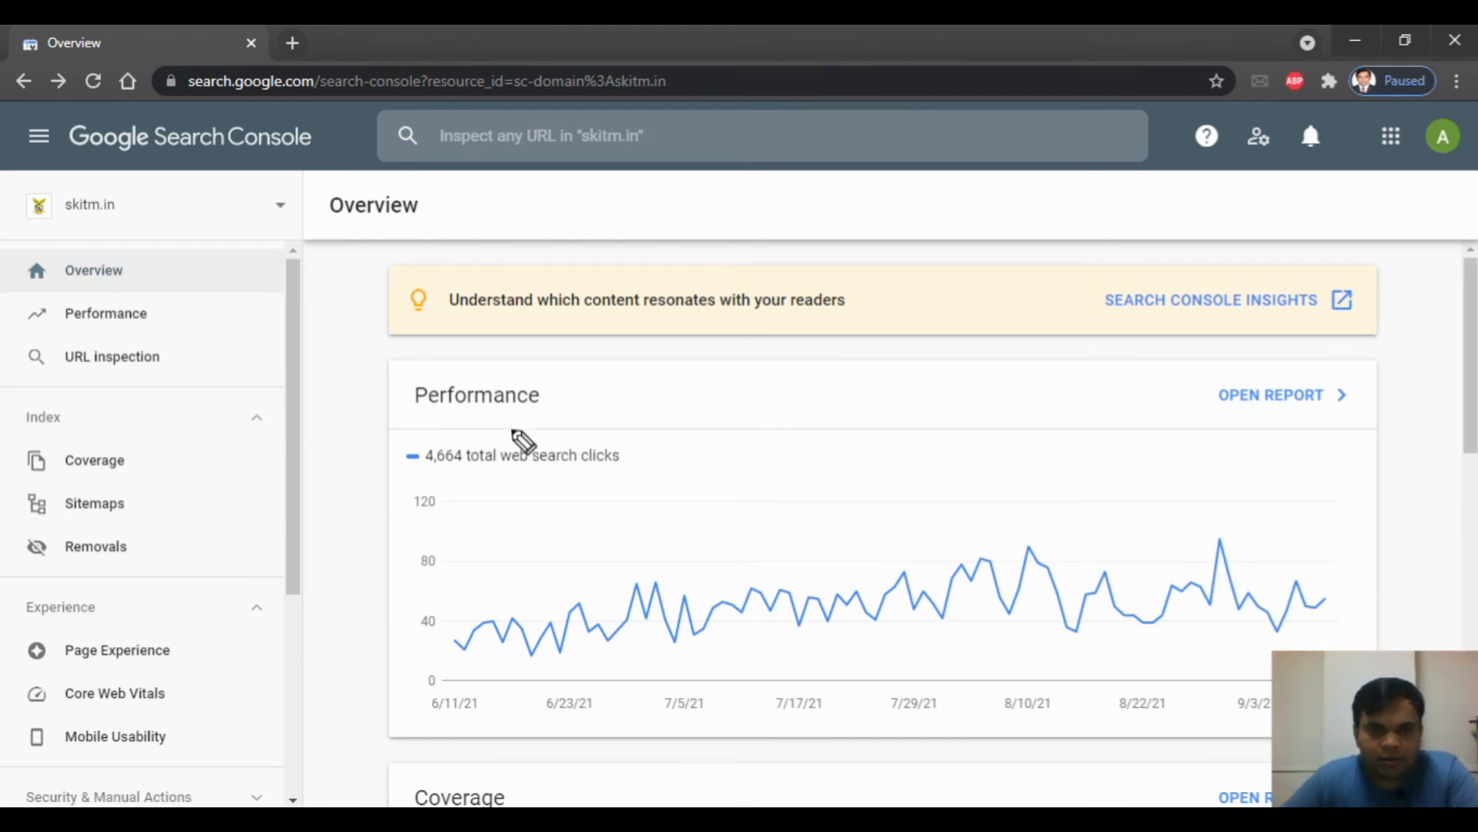
- Circle the total web search clicks, clear the annotation, and examine the Coverage and Experience sections of the overview
mouse_move(495, 435)
mouse_down()
mouse_move(447, 431)
mouse_move(439, 476)
mouse_move(646, 485)
mouse_move(543, 435)
mouse_move(442, 428)
mouse_up()
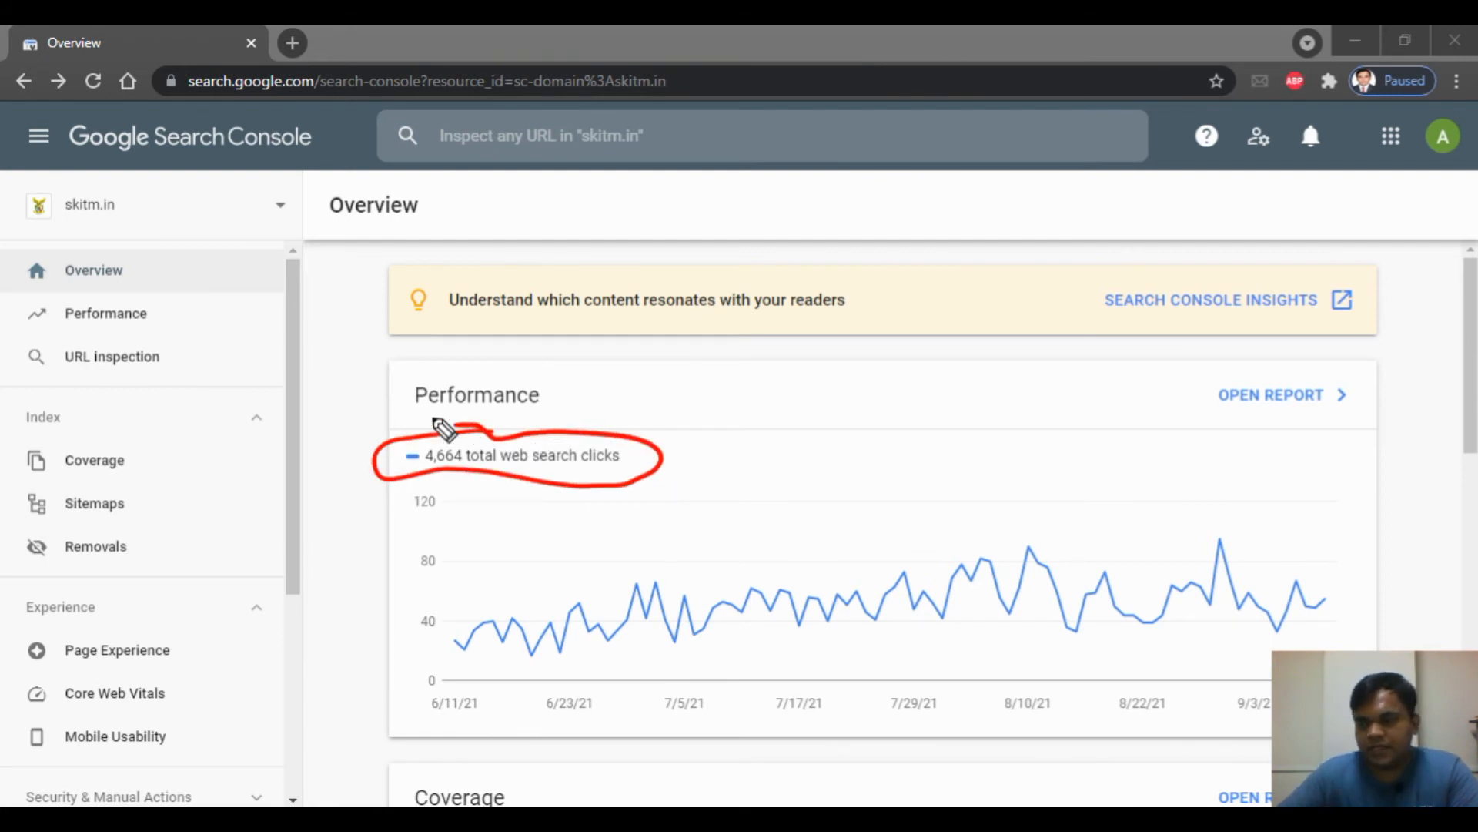
key(Escape)
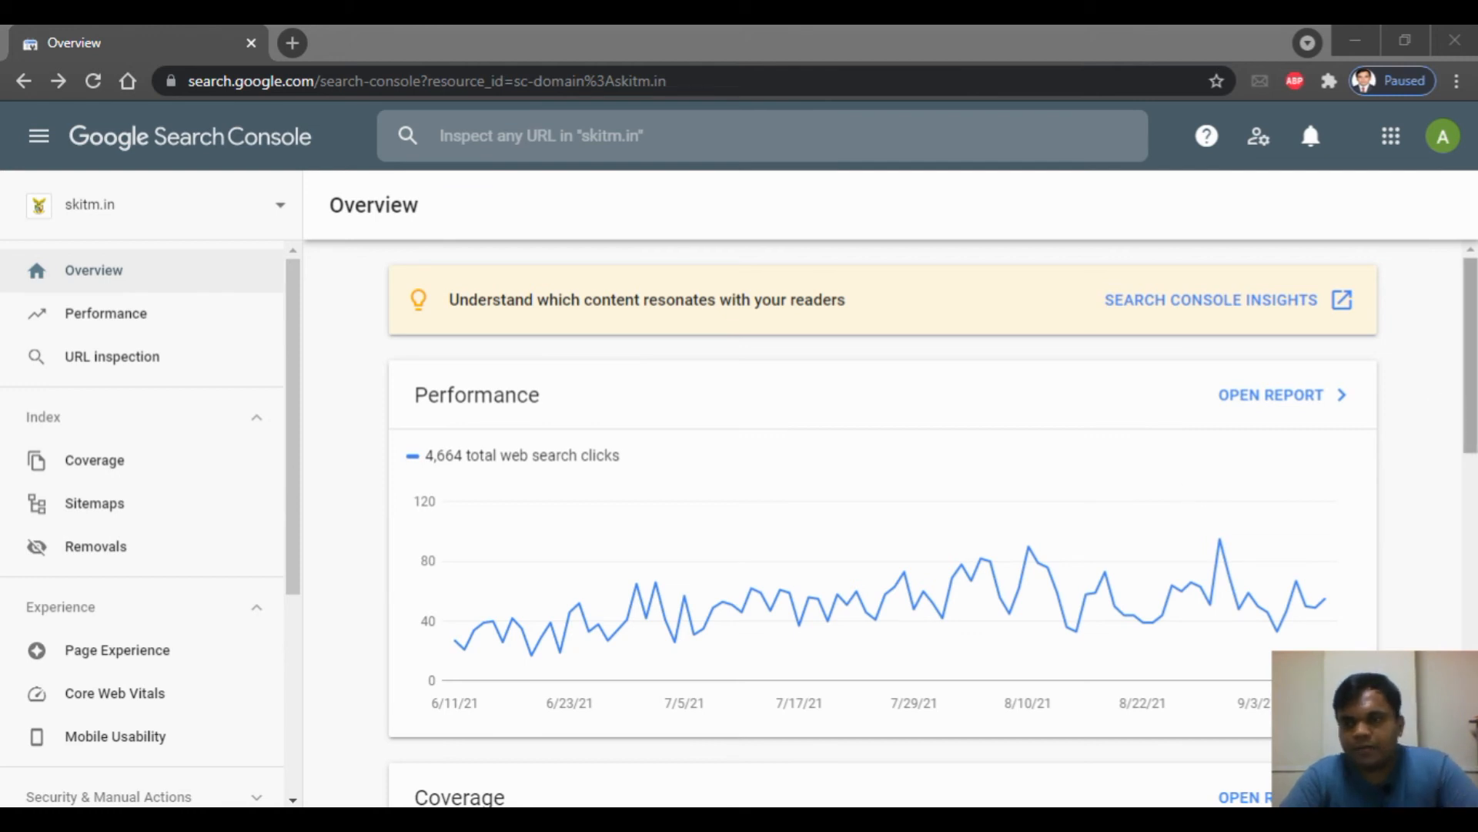
scroll(893, 523, down, 7)
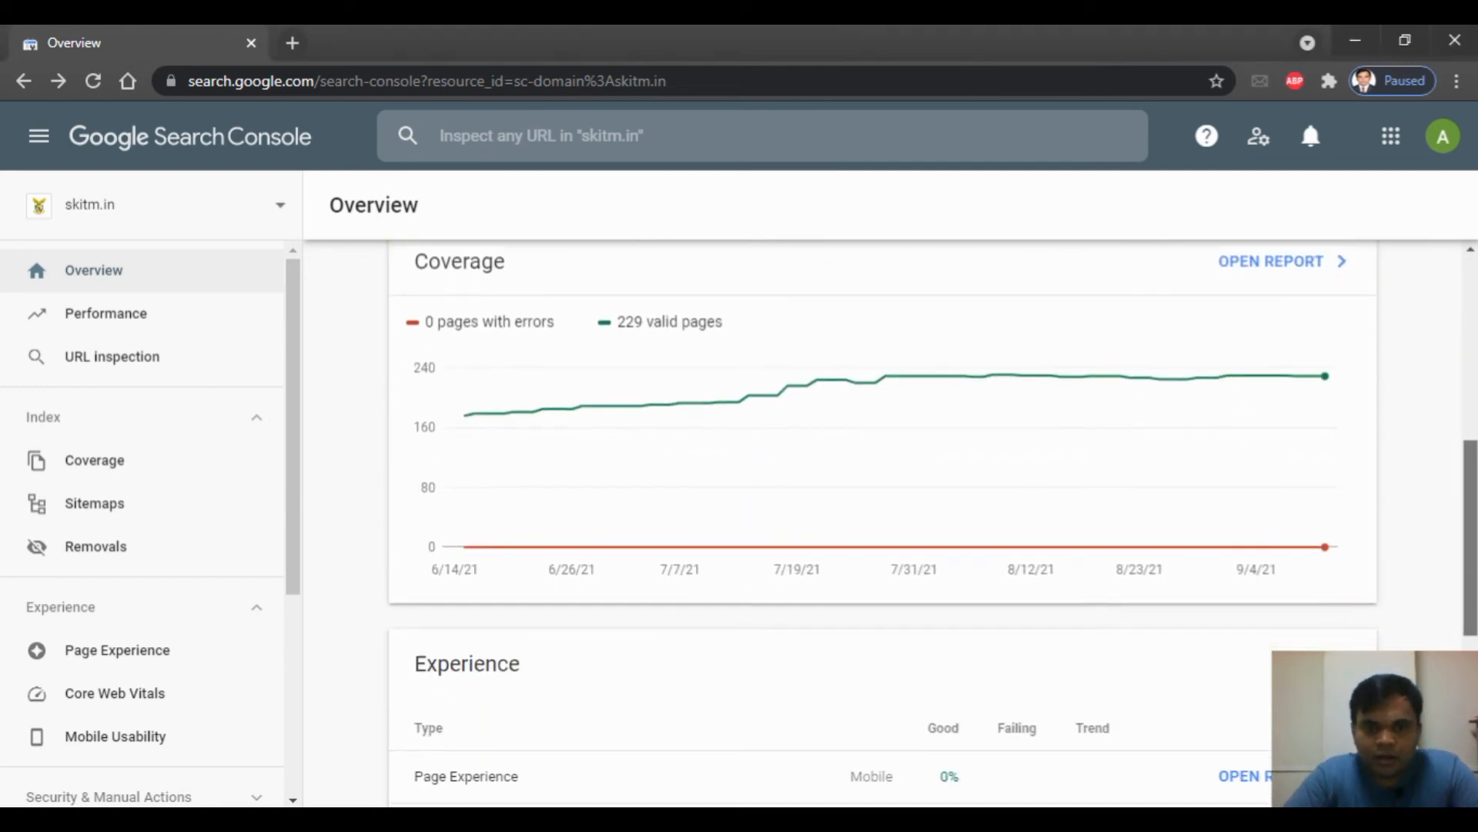
scroll(893, 524, down, 3)
scroll(894, 524, down, 2)
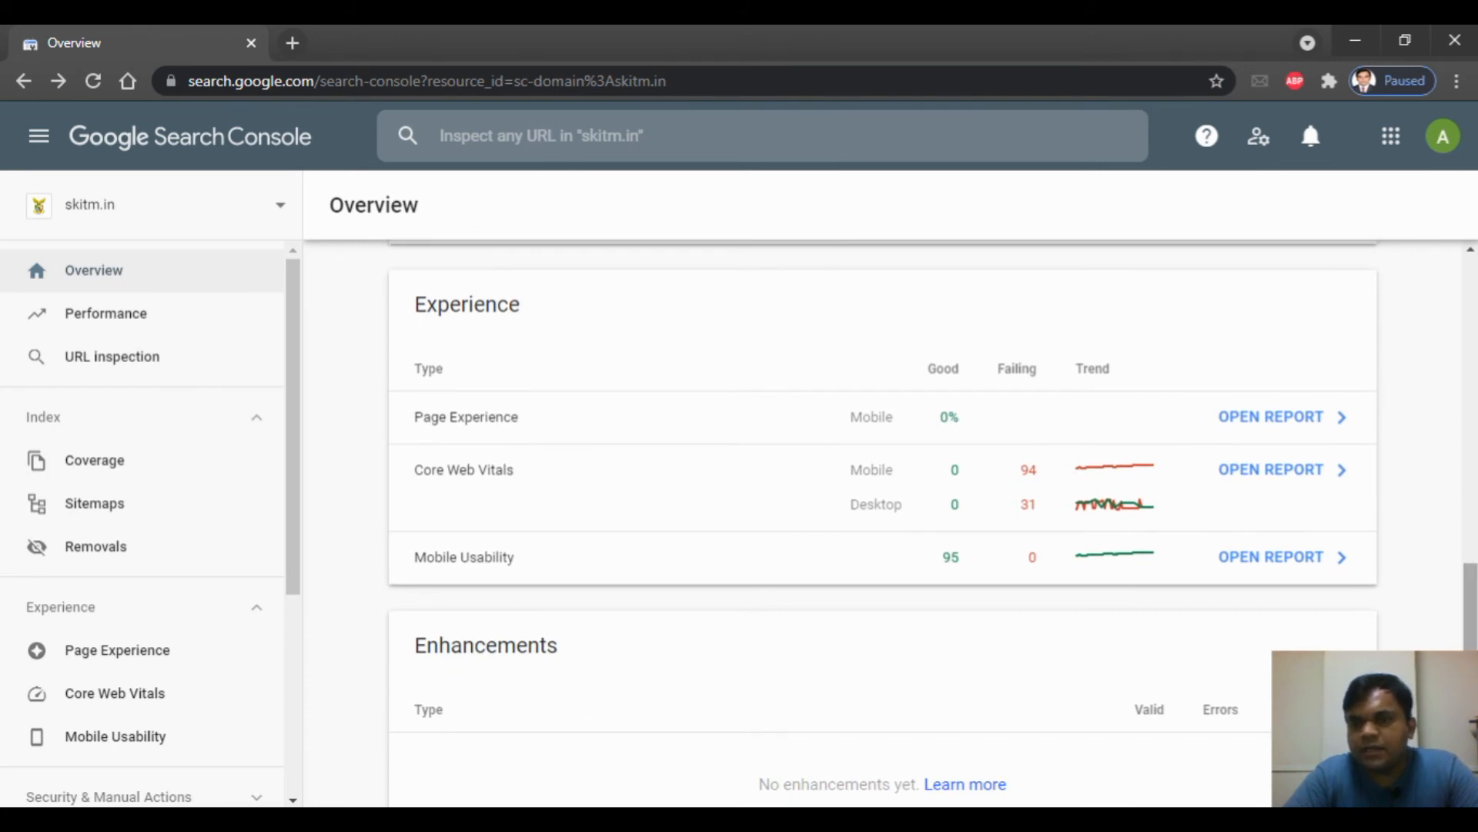
- Finish looking through the overview, open the Sitemaps report for skitm.in, and dismiss its introductory tip
scroll(893, 524, down, 1)
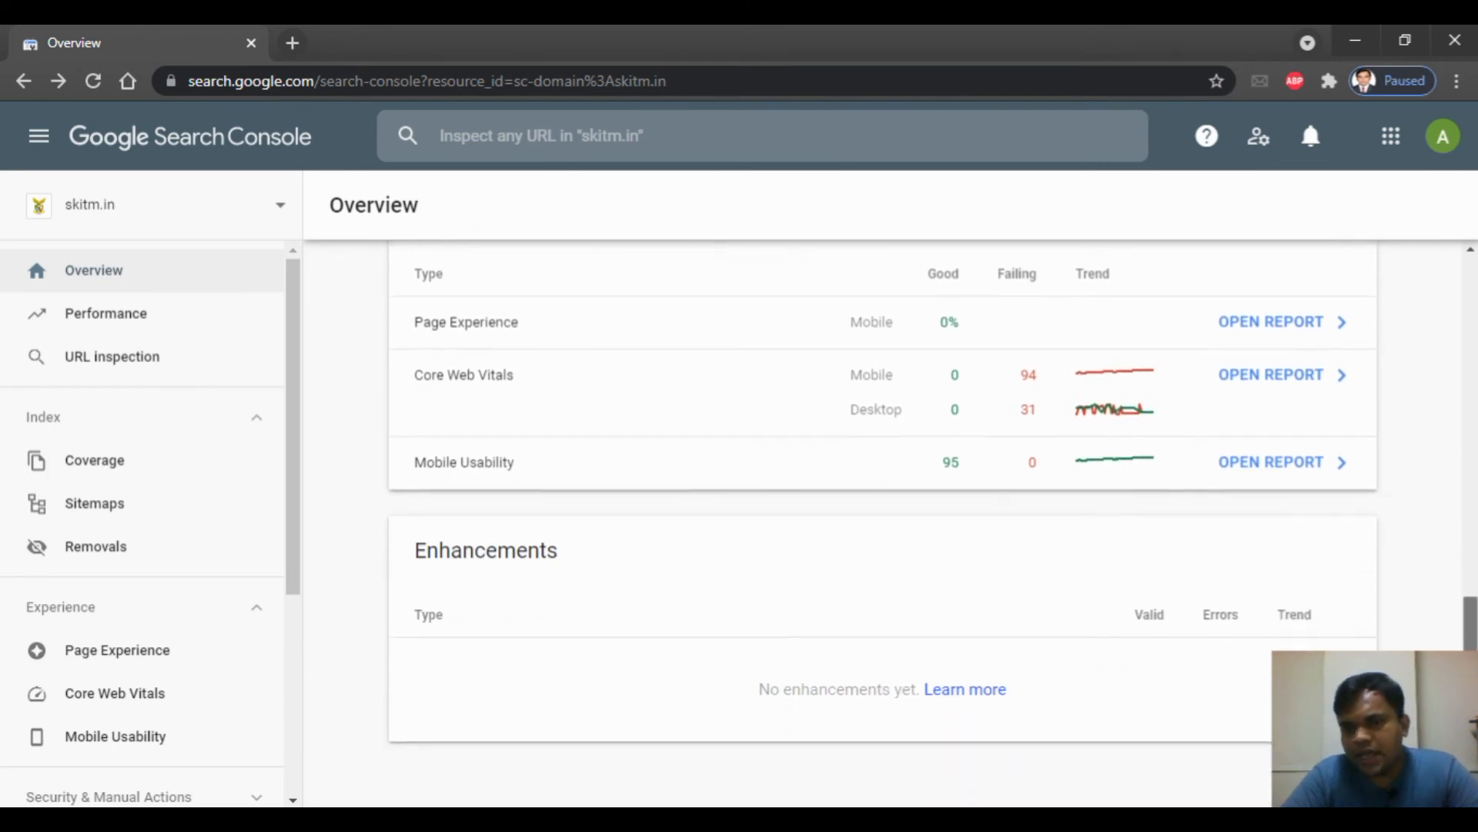
drag(1474, 699, 1476, 361)
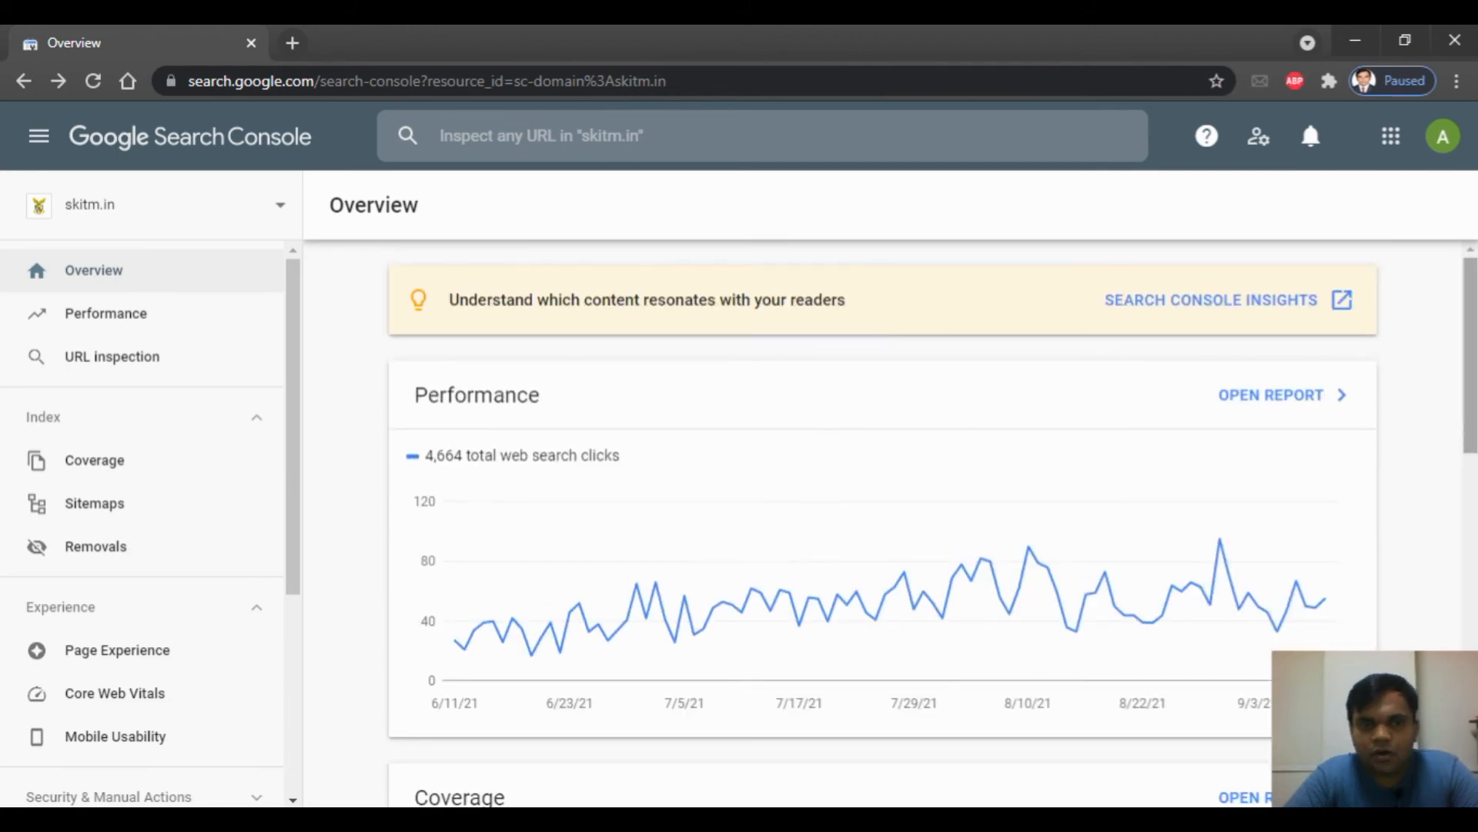
drag(1474, 361, 1474, 239)
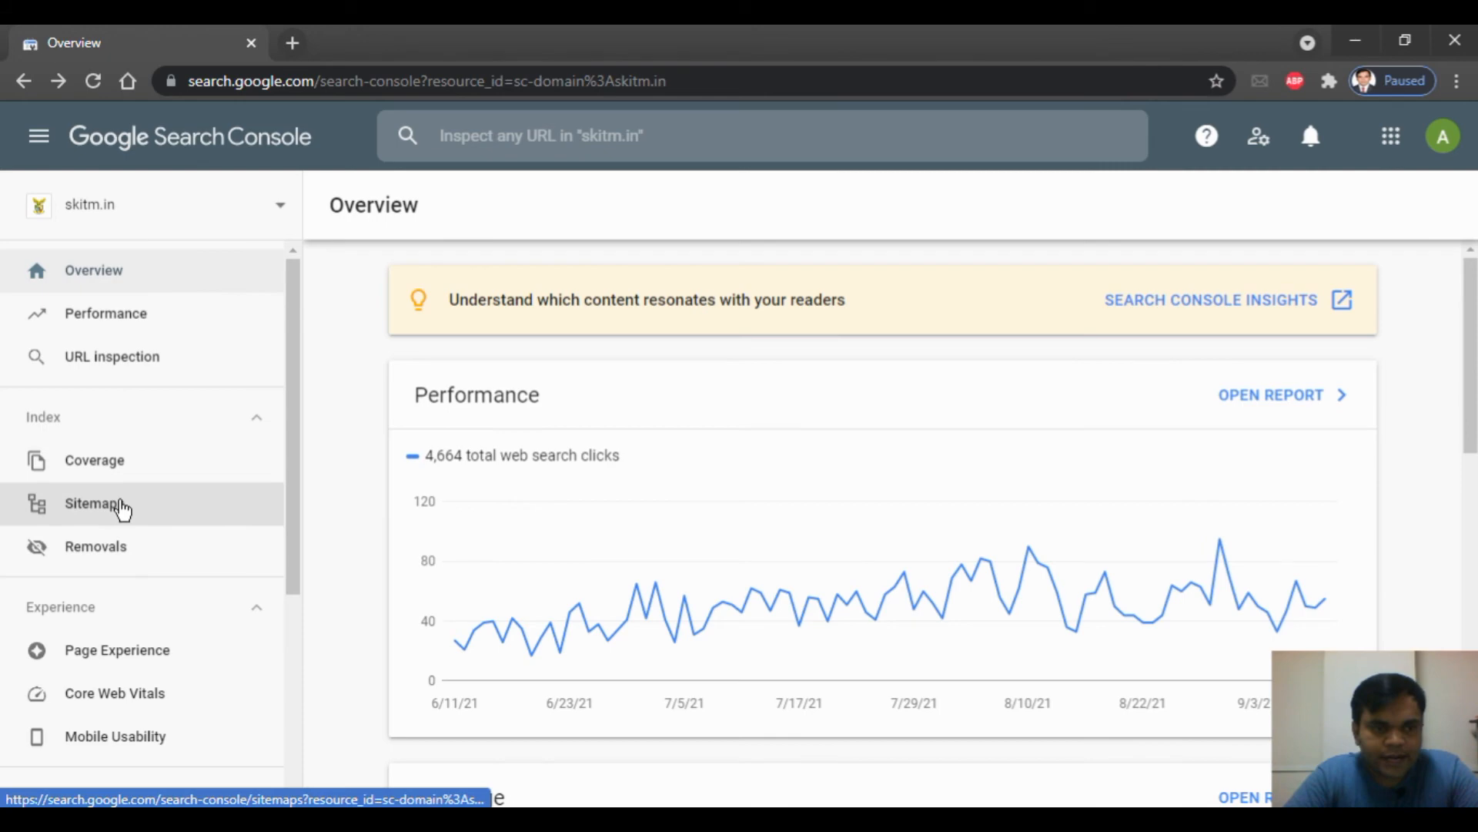
click(122, 503)
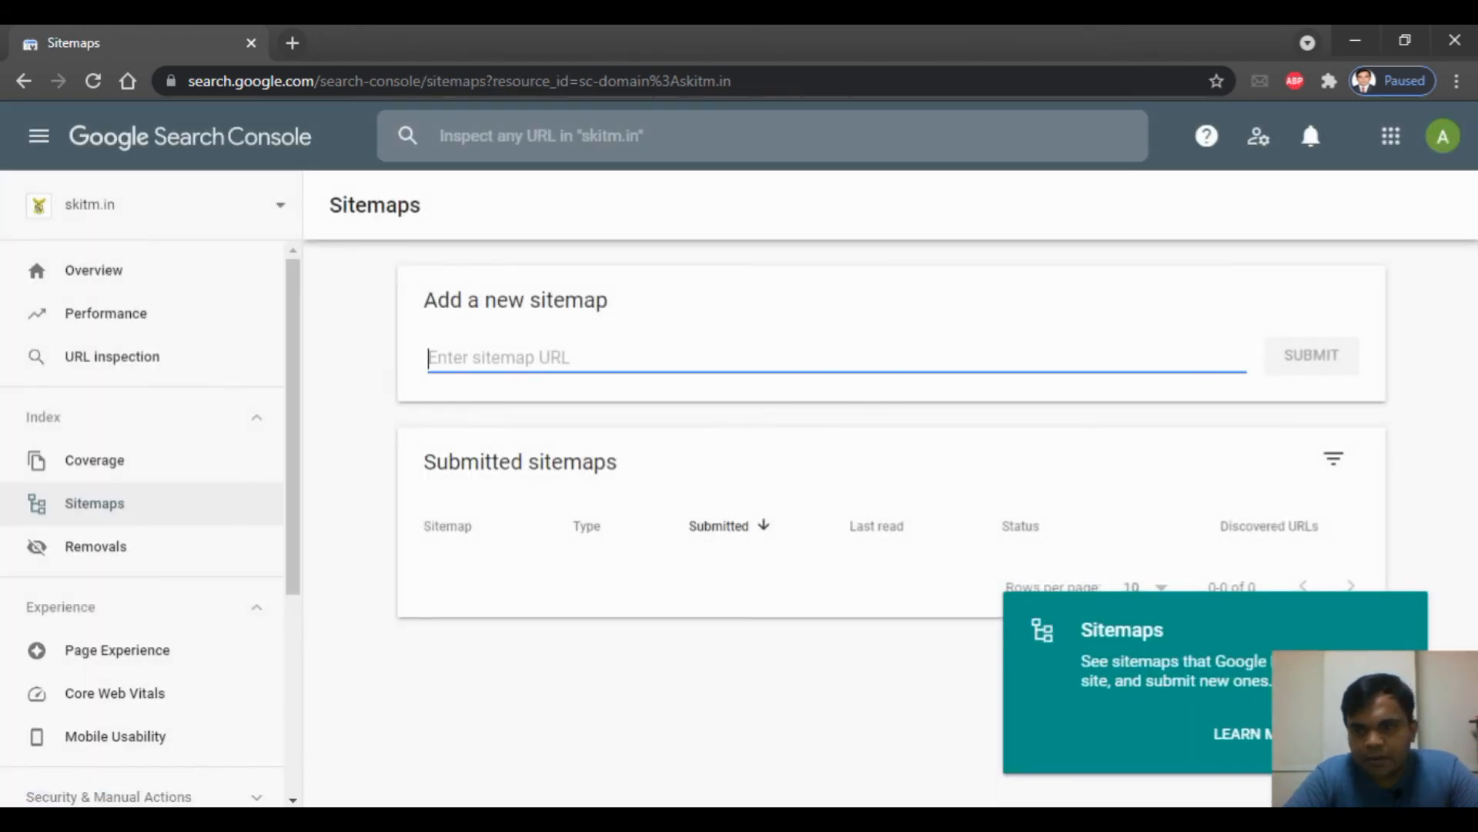
click(1373, 734)
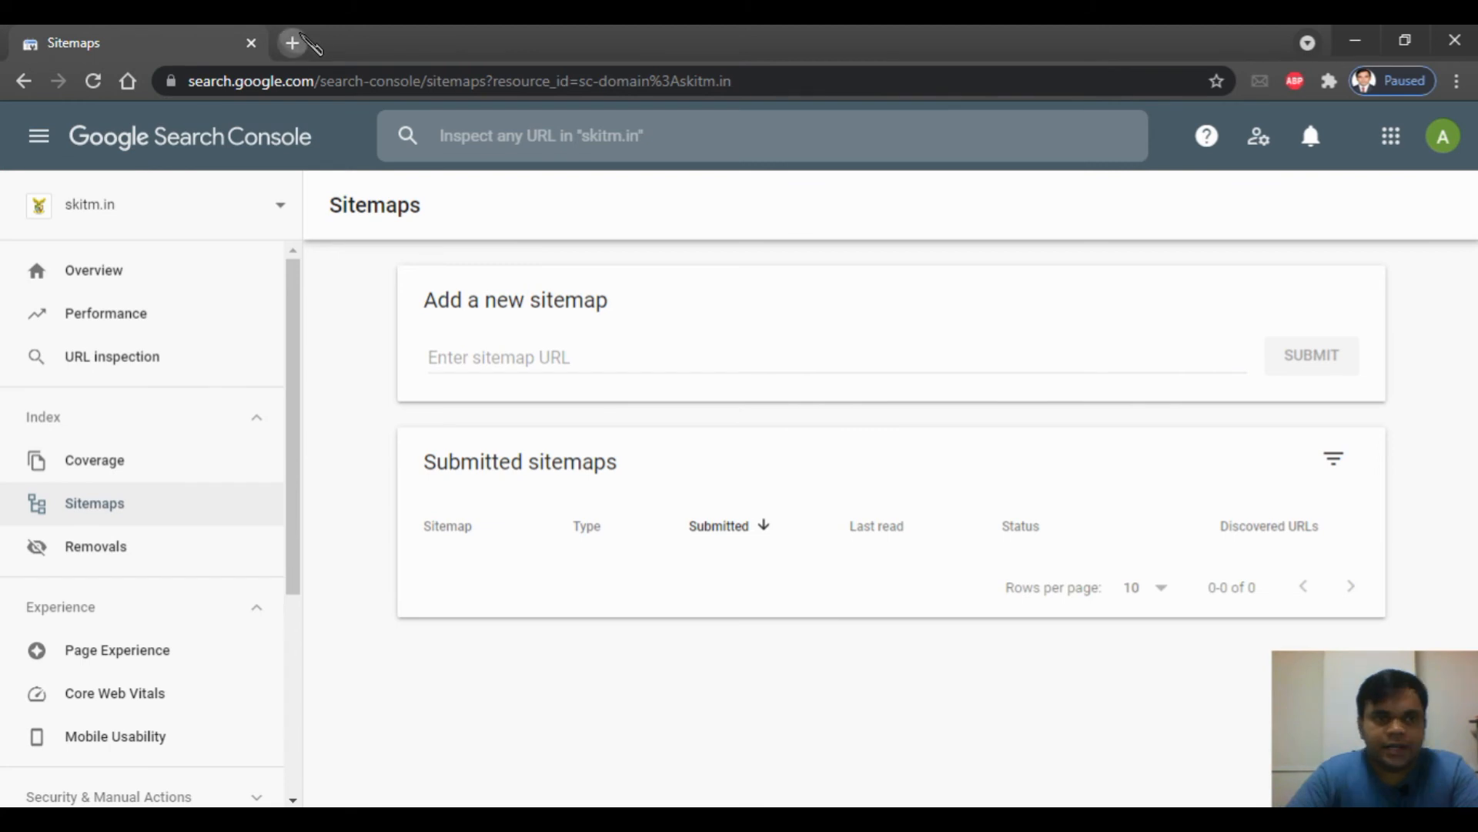
- Open skitm.in/sitemap.xml in a new browser tab and copy its full address
click(302, 37)
text(skitm.in)
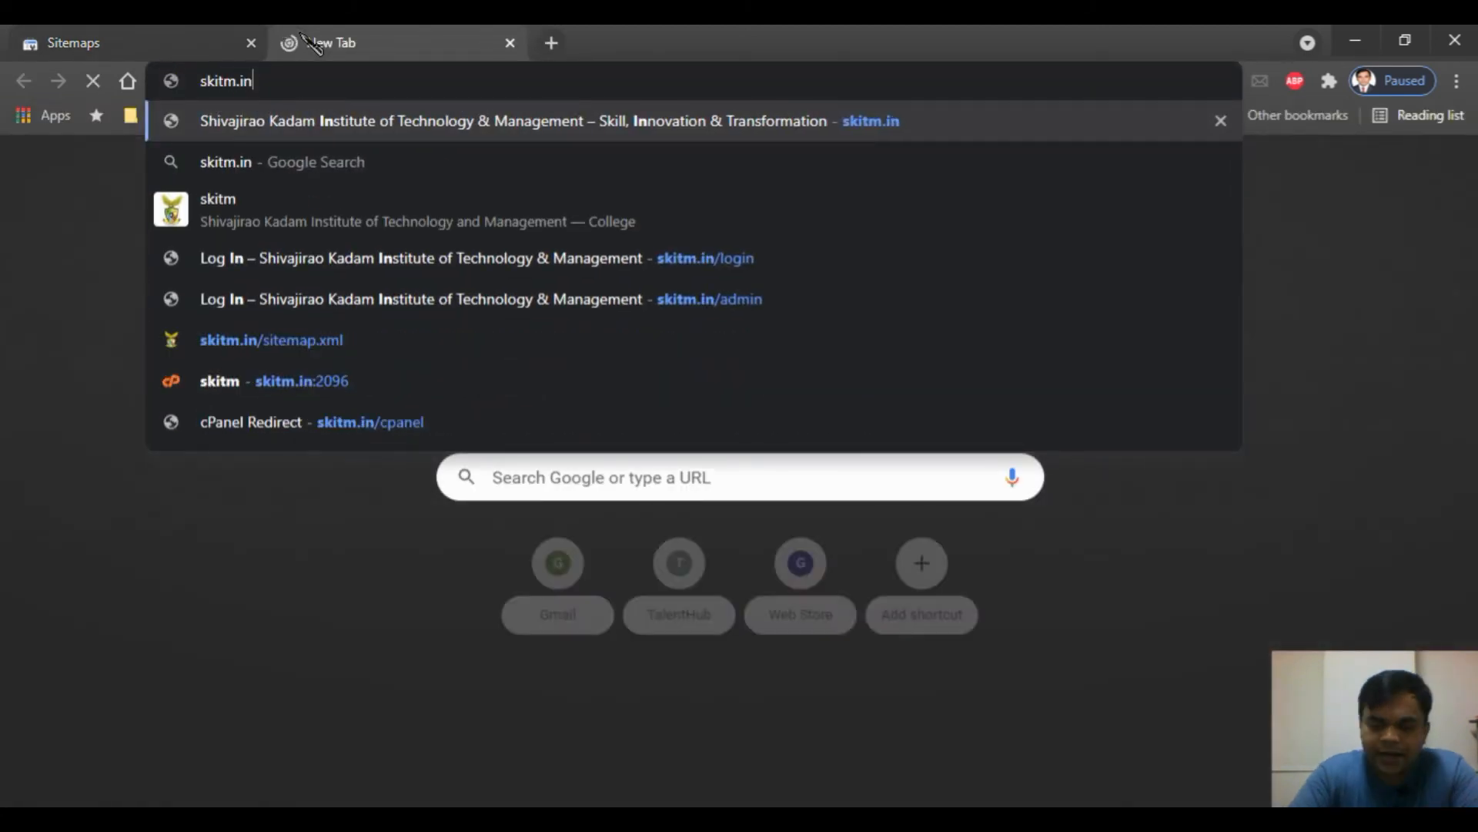
text(/site)
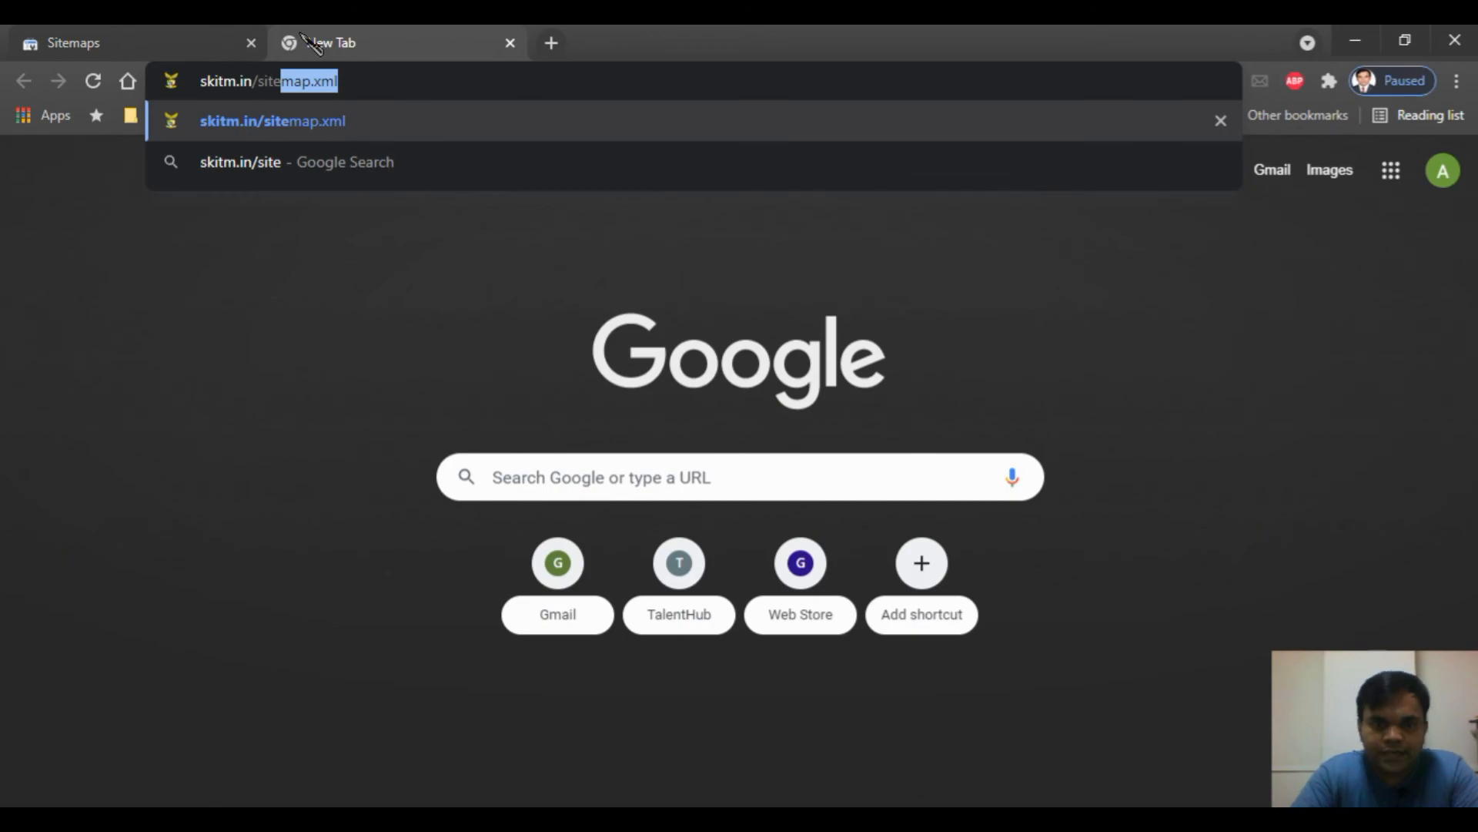
key(Return)
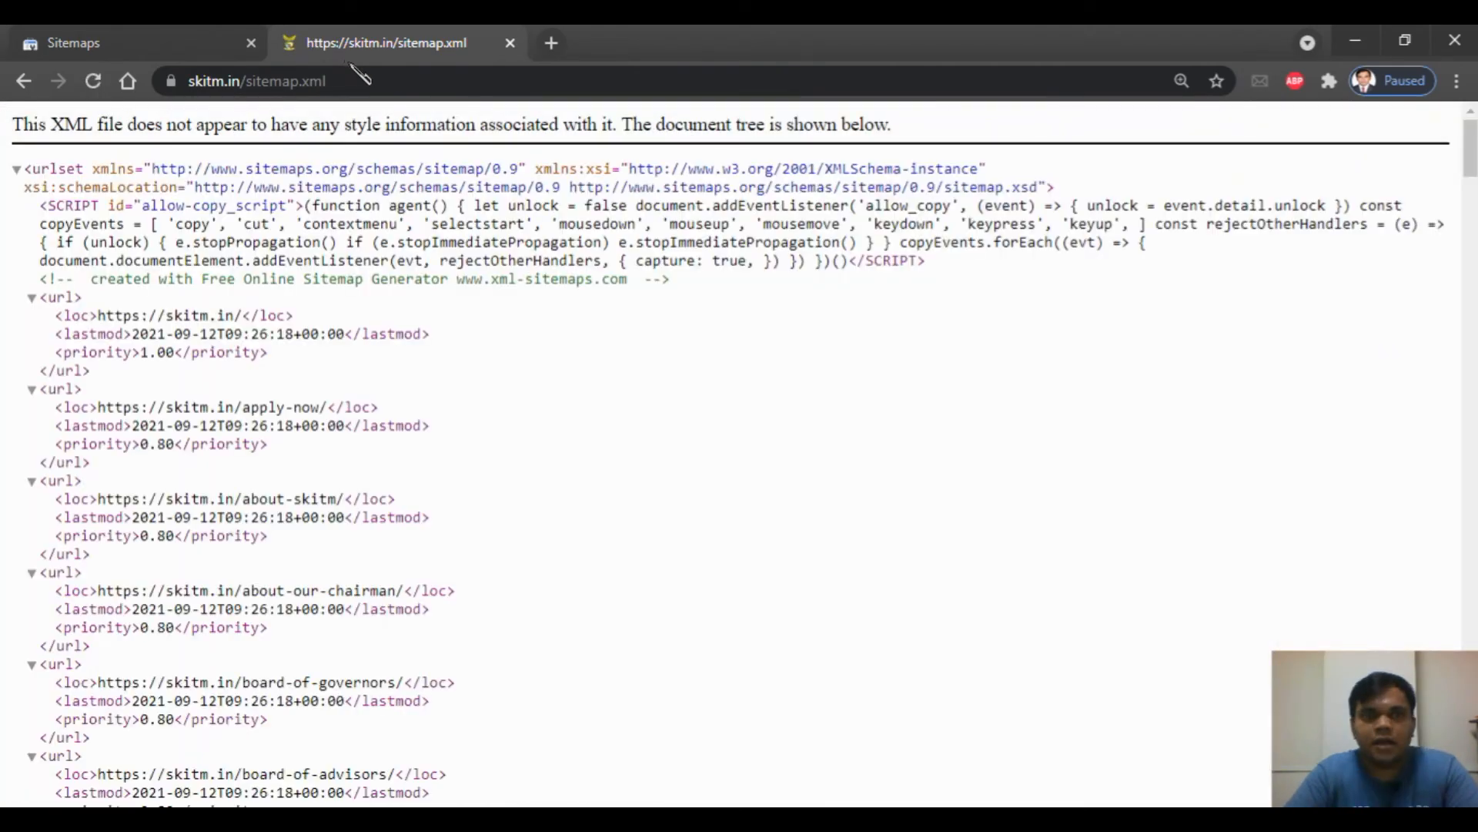
click(348, 78)
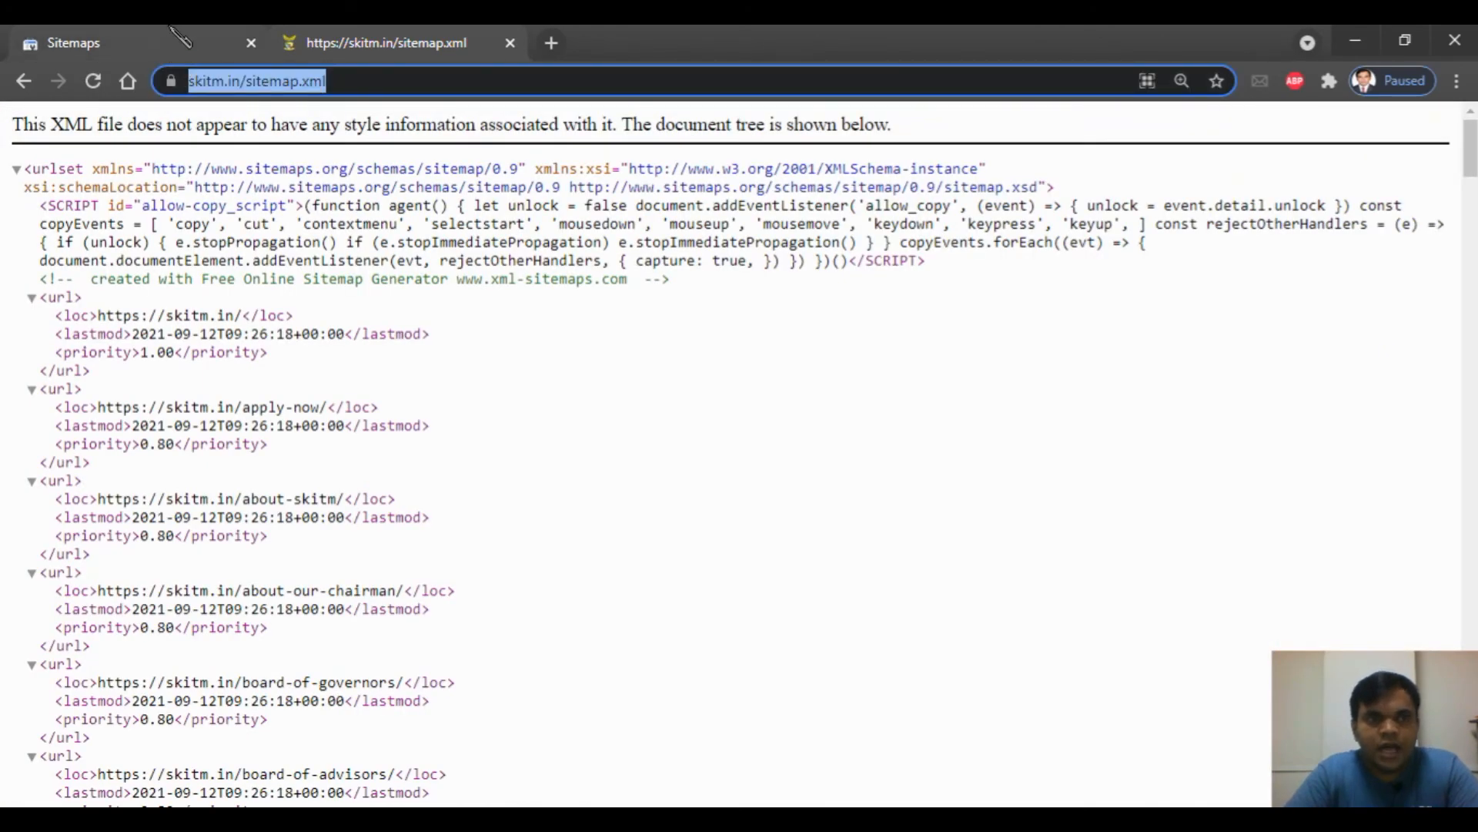
click(123, 43)
click(722, 353)
text(https://skitm.in/sitemap.xml)
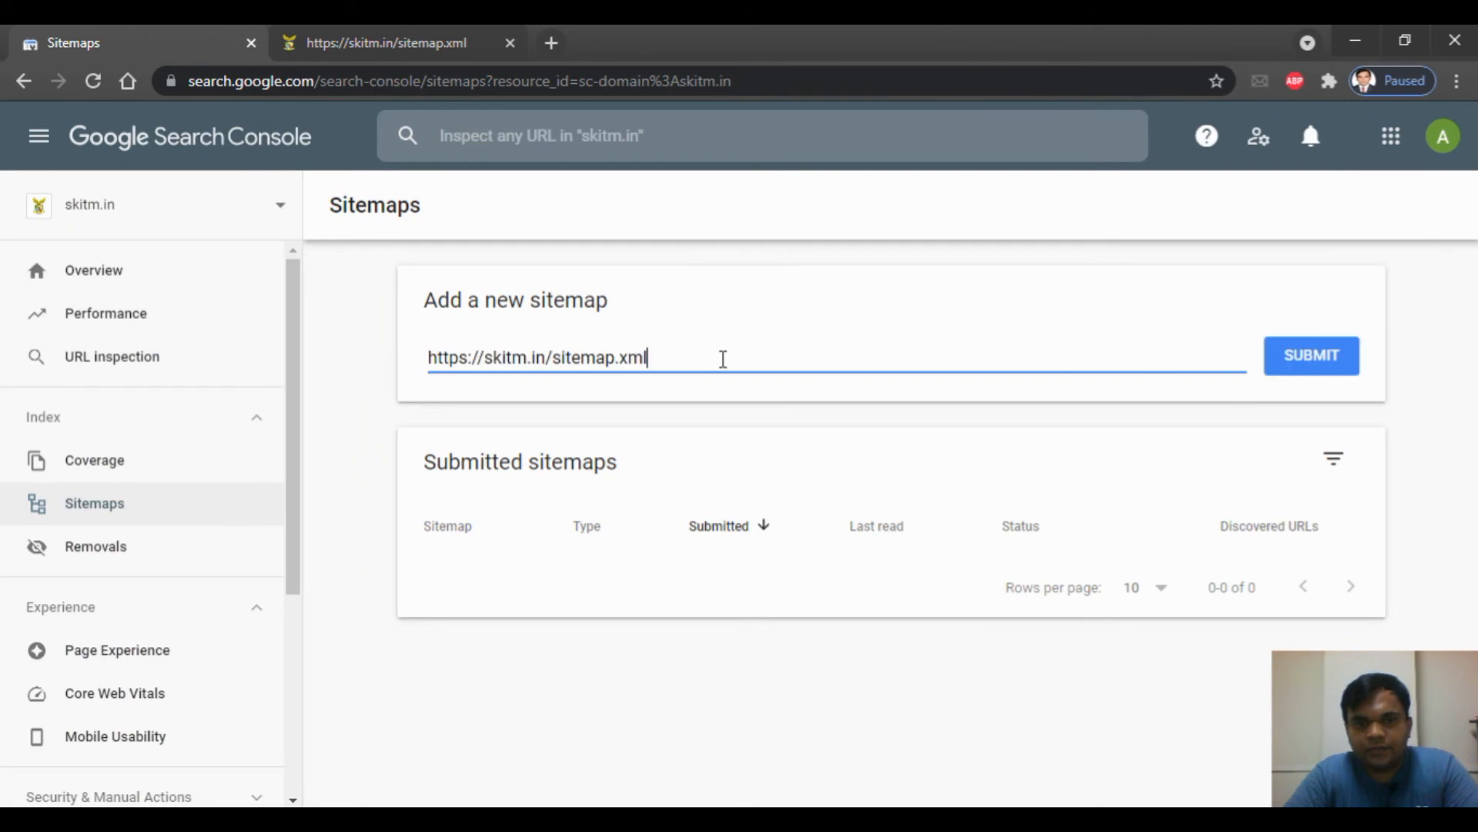
click(1317, 360)
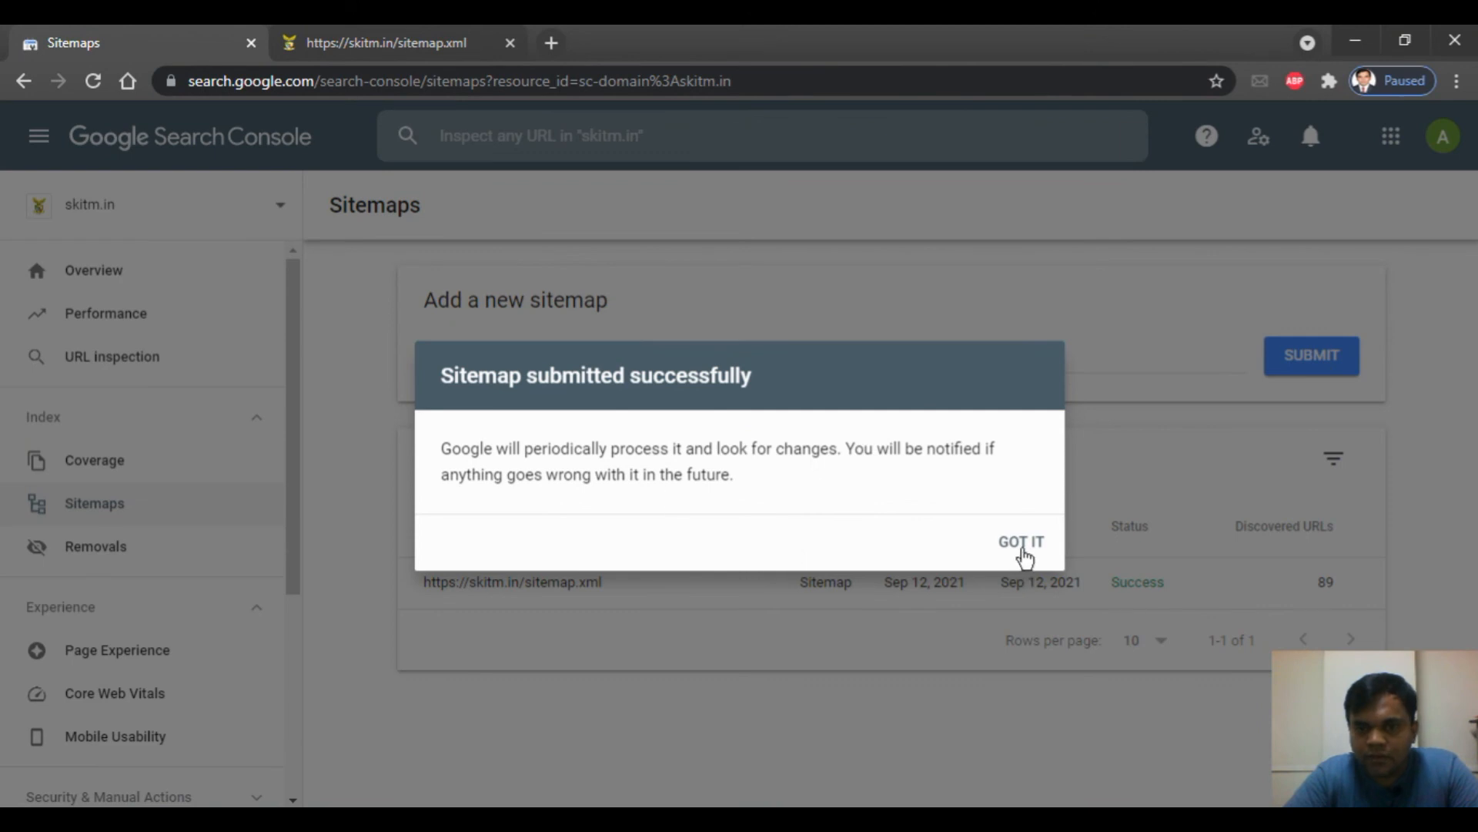
click(1023, 543)
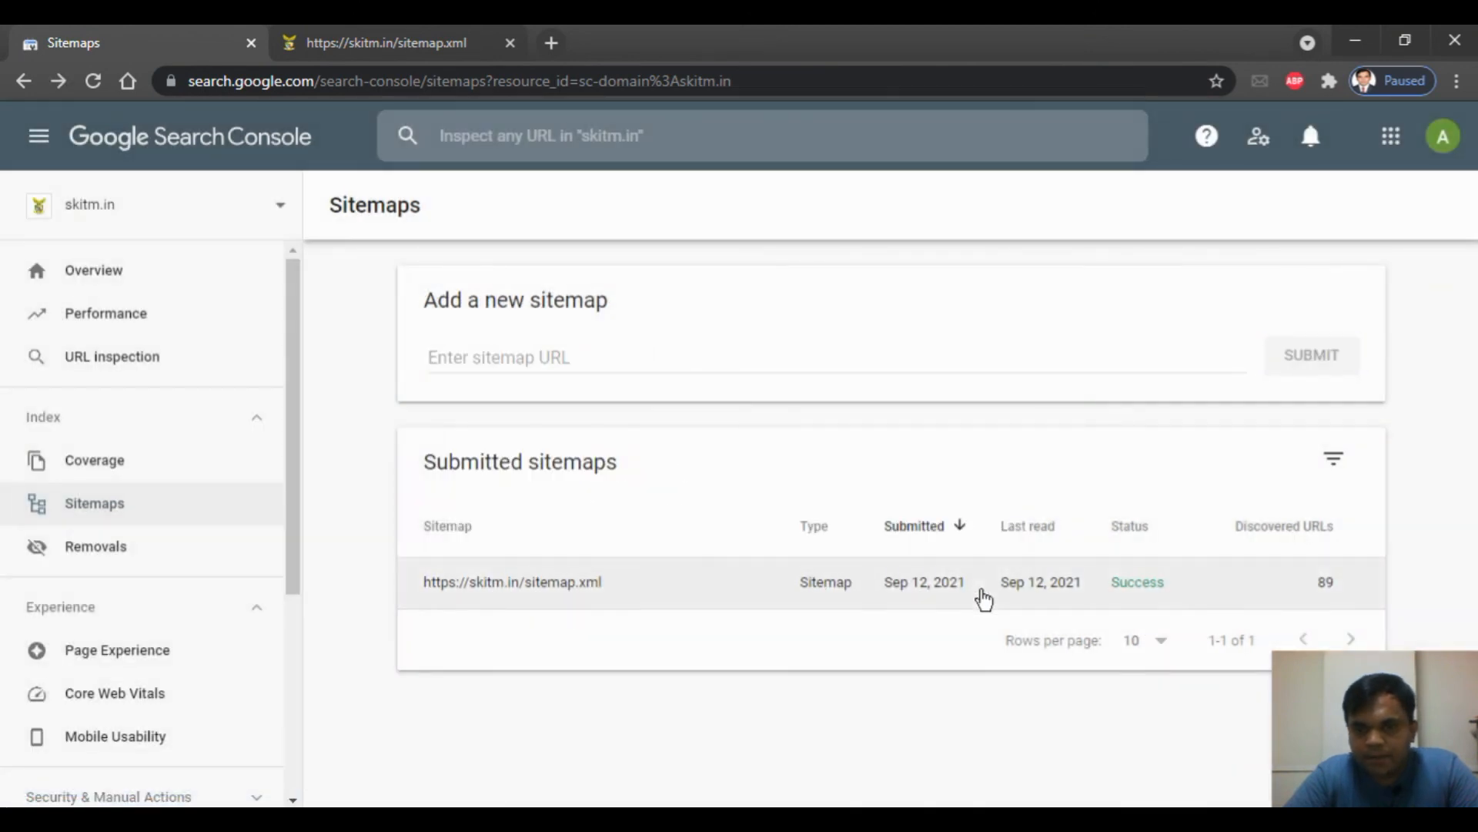
- Check the submitted sitemap's status, open its details, and examine the number of discovered URLs
drag(1182, 591, 1111, 591)
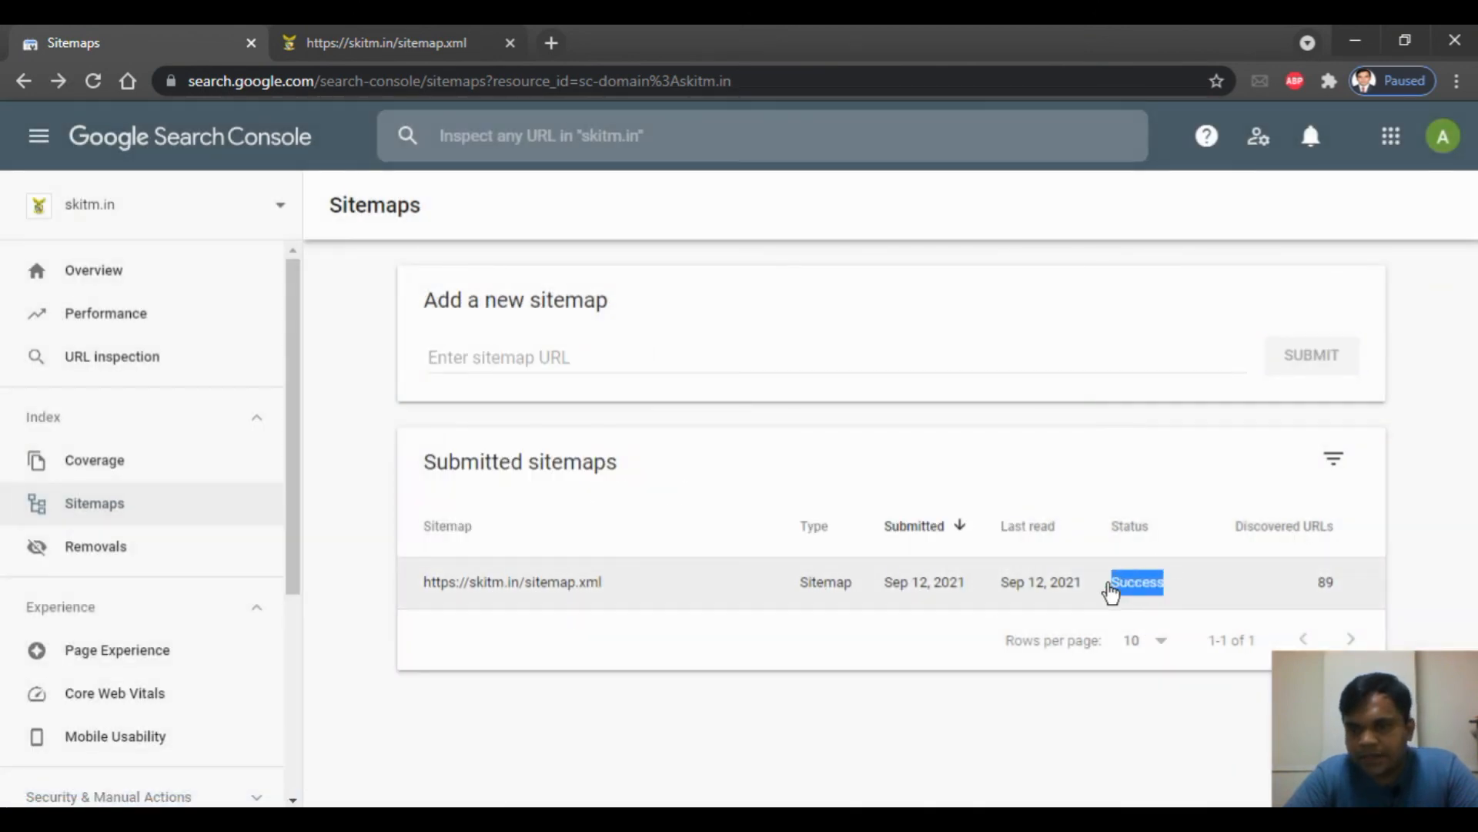
click(1111, 592)
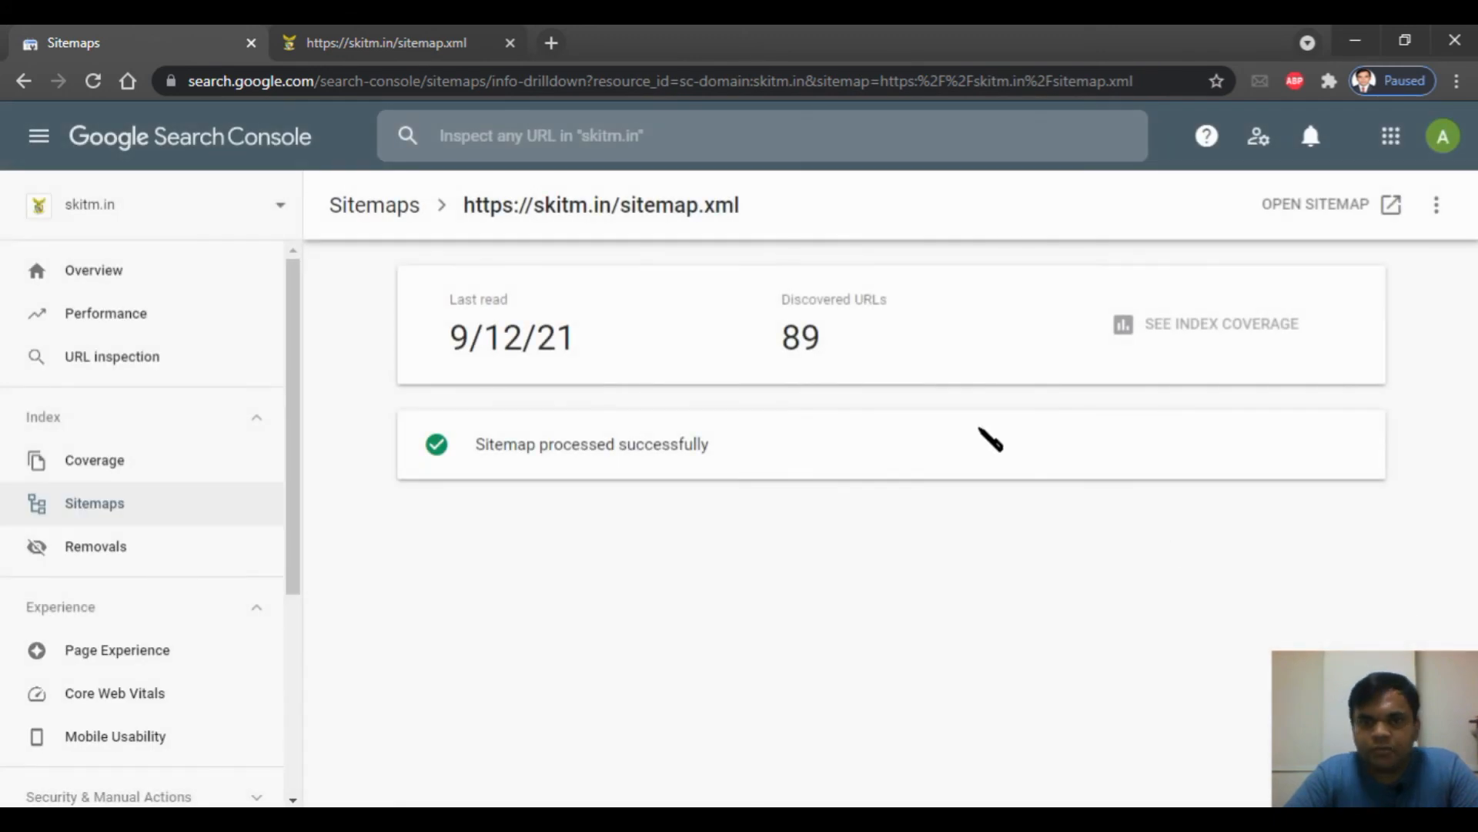
double_click(789, 339)
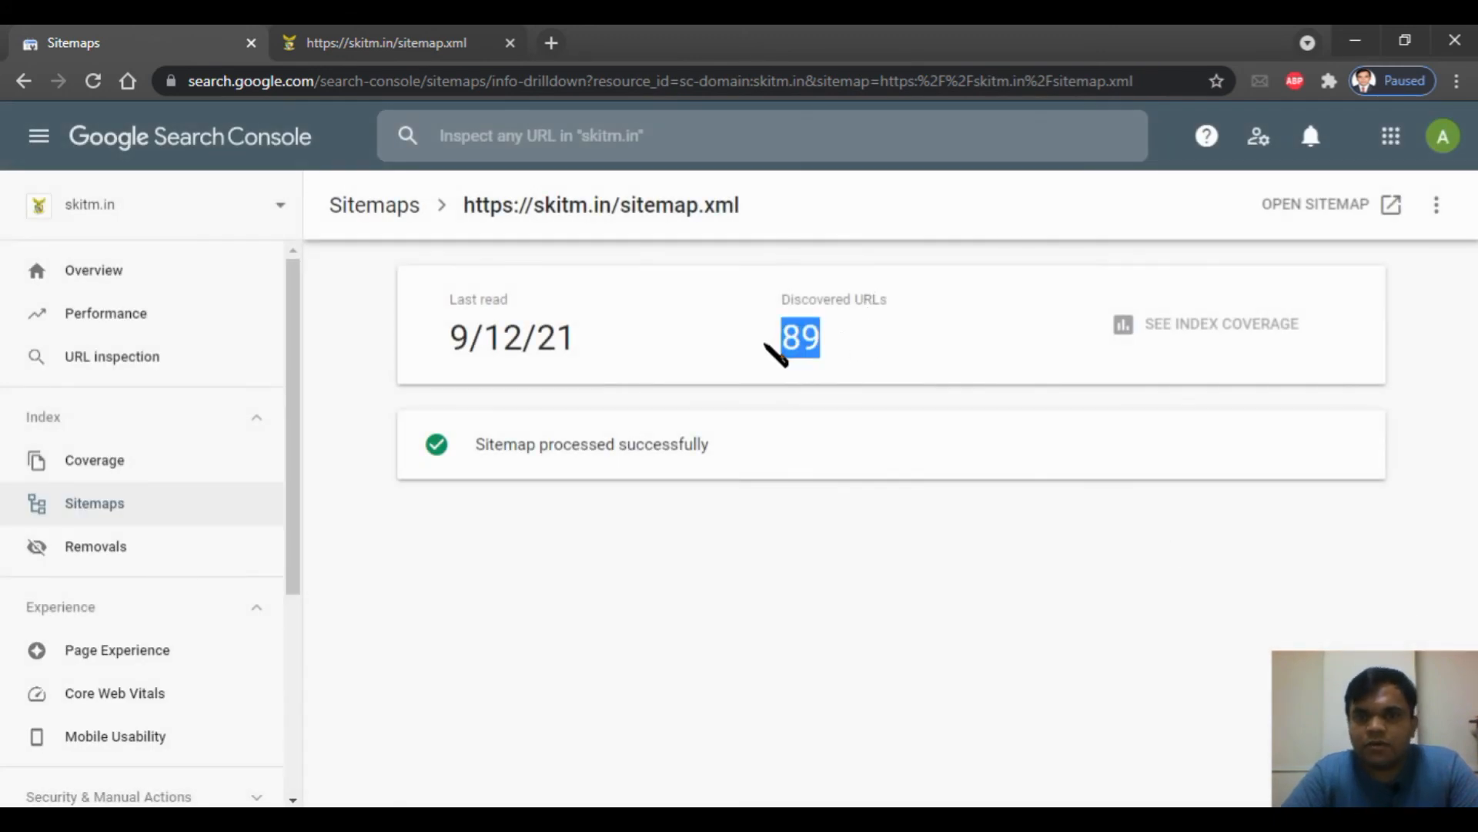
click(875, 354)
double_click(783, 352)
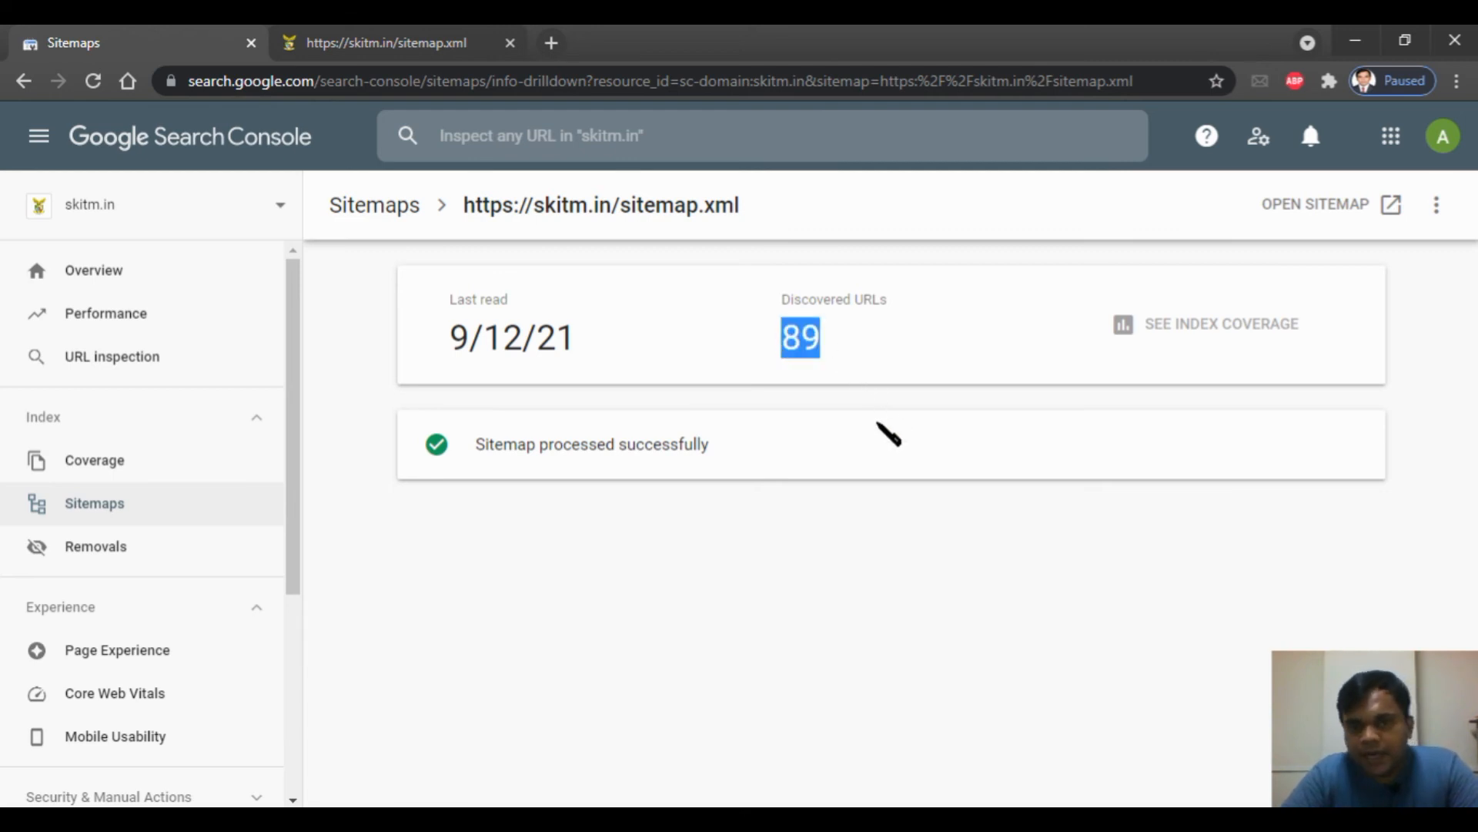
click(879, 426)
double_click(781, 344)
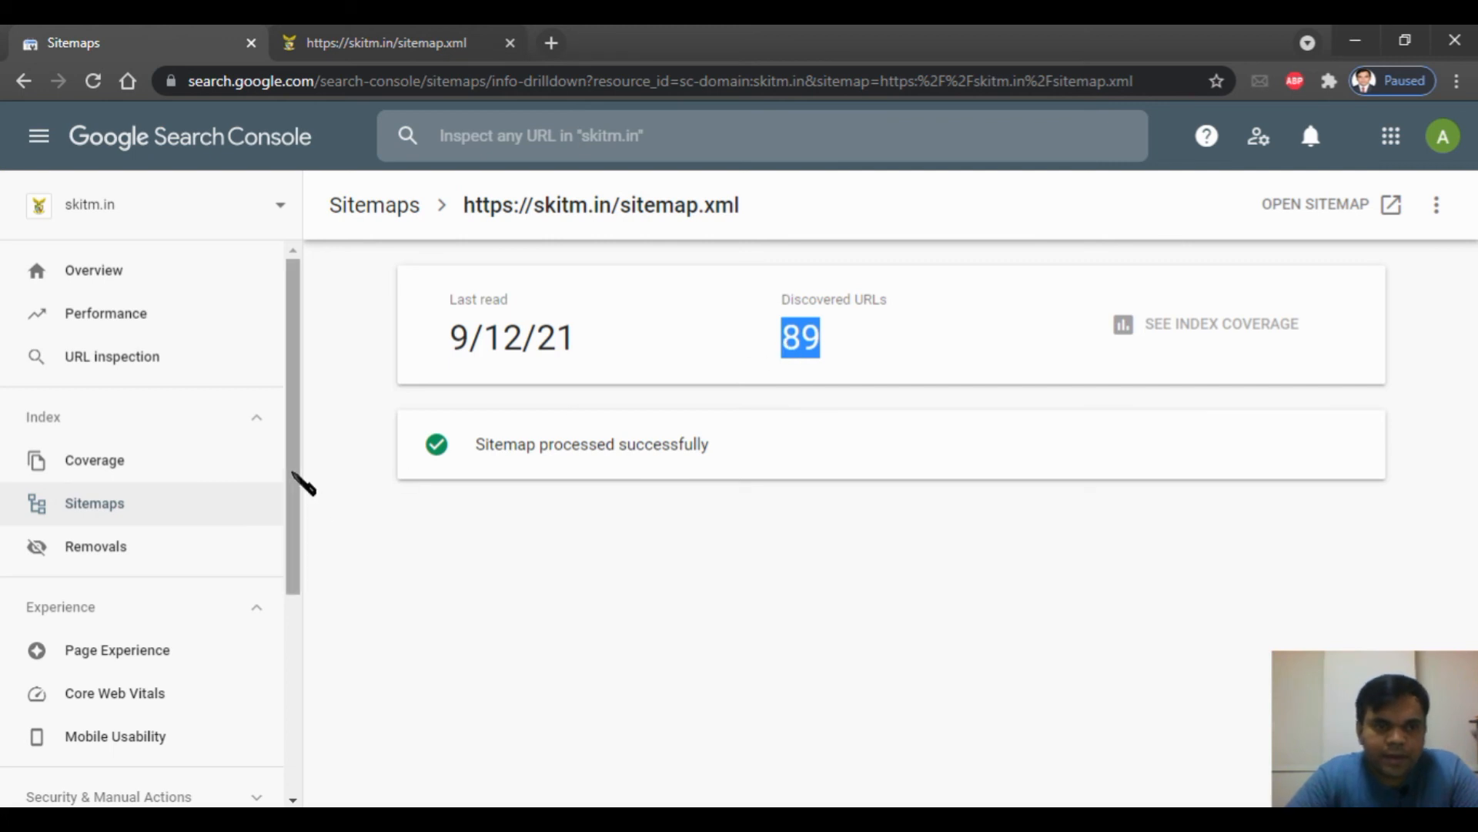
- Inspect the skitm.in URL whose path is the person's name and check whether the page is on Google
click(114, 360)
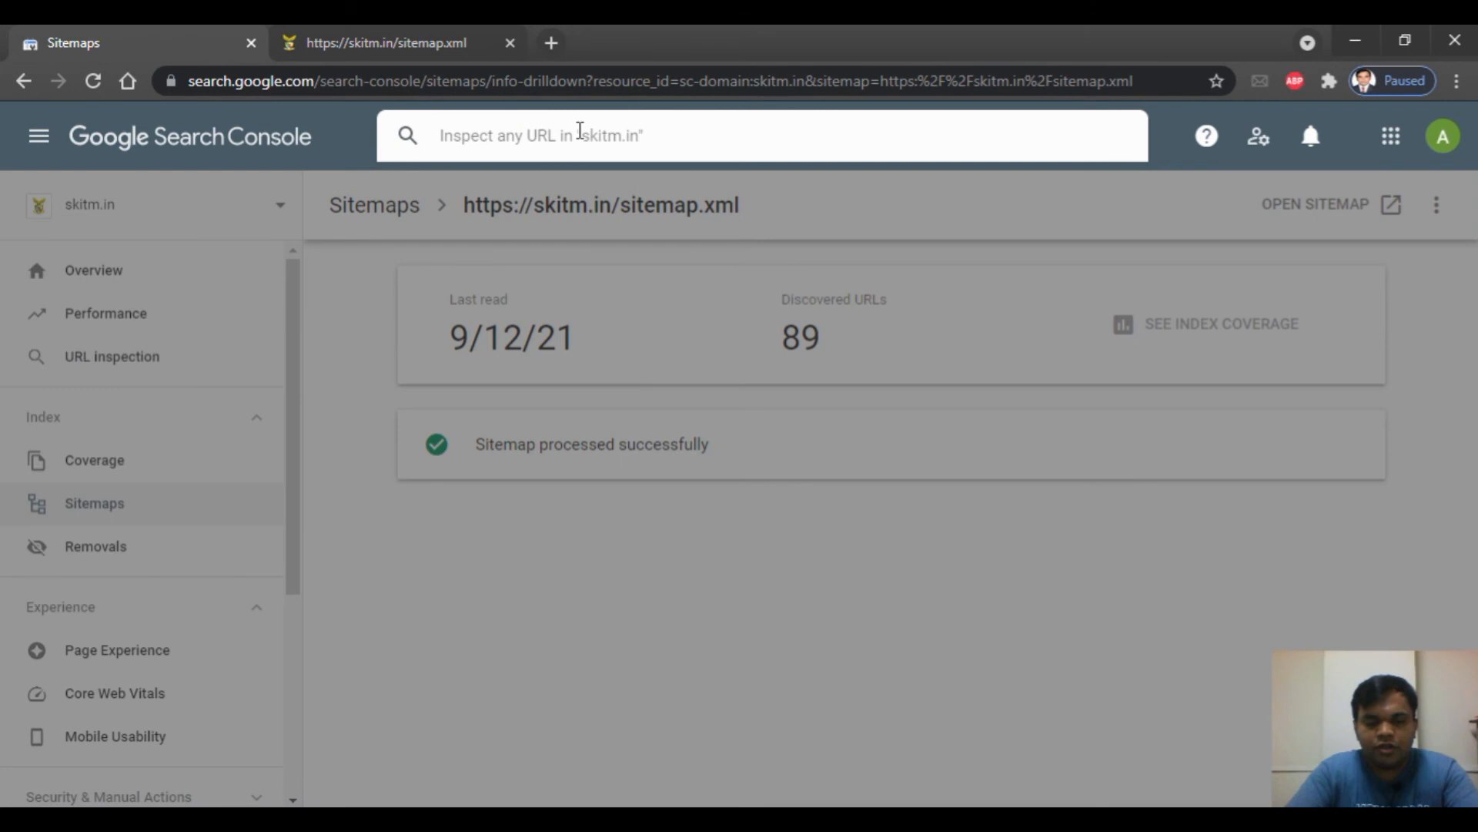
text(skitm.in/j)
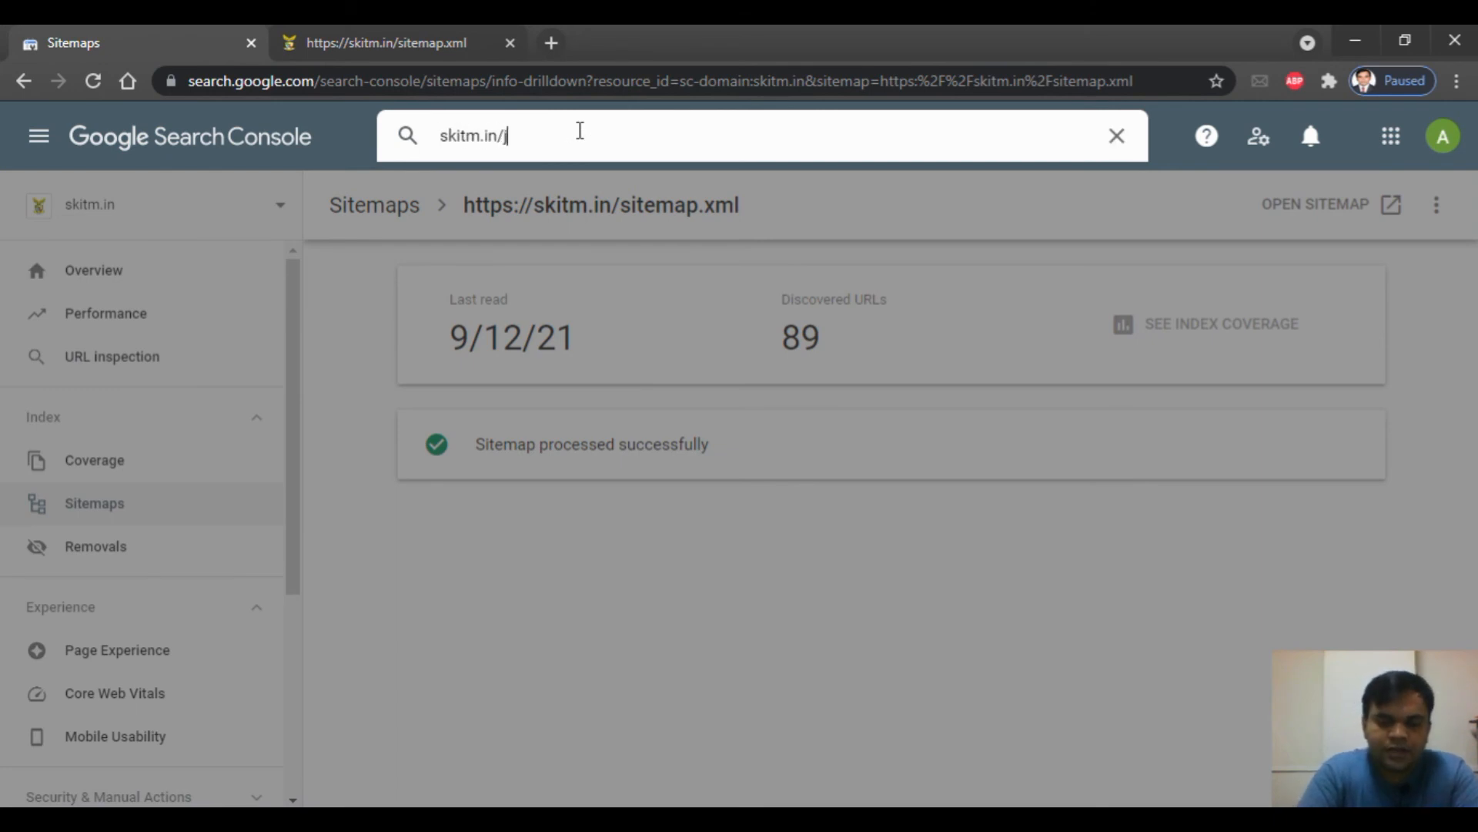
text(ayeshumre)
key(Return)
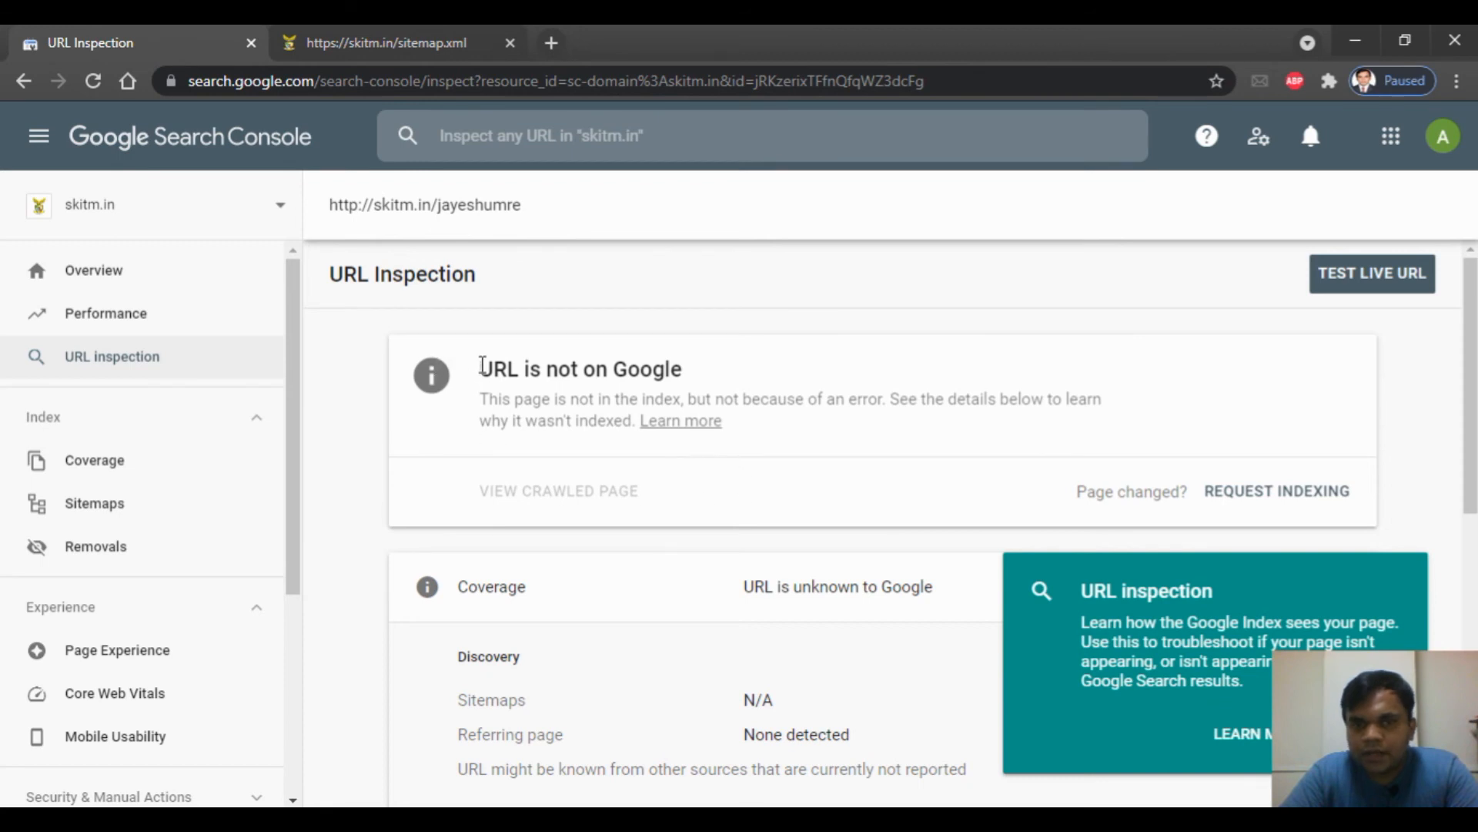
drag(468, 369, 709, 372)
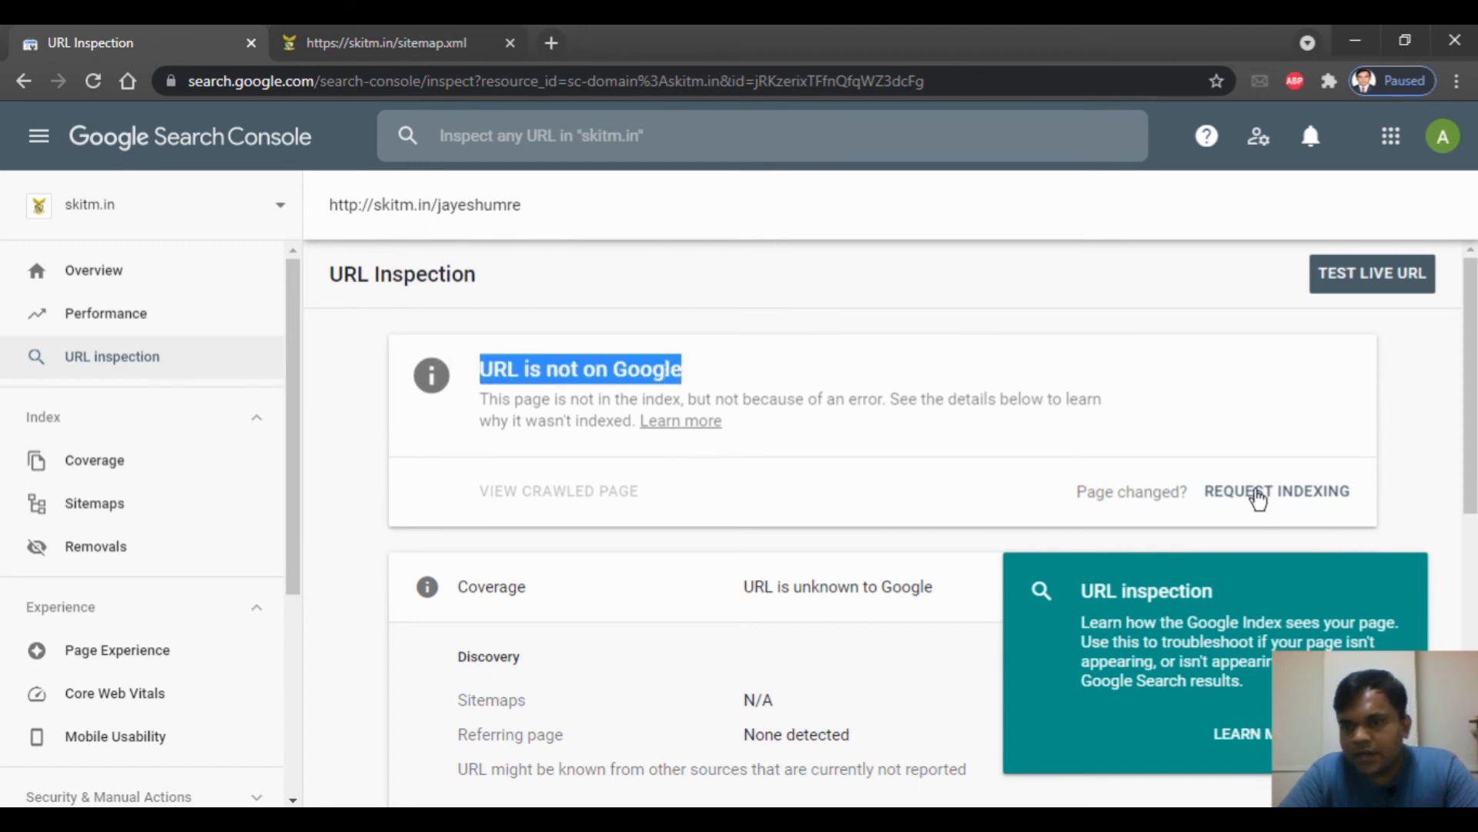
- Request indexing of the inspected URL, dismiss the result dialog, and look through the coverage details
click(1259, 493)
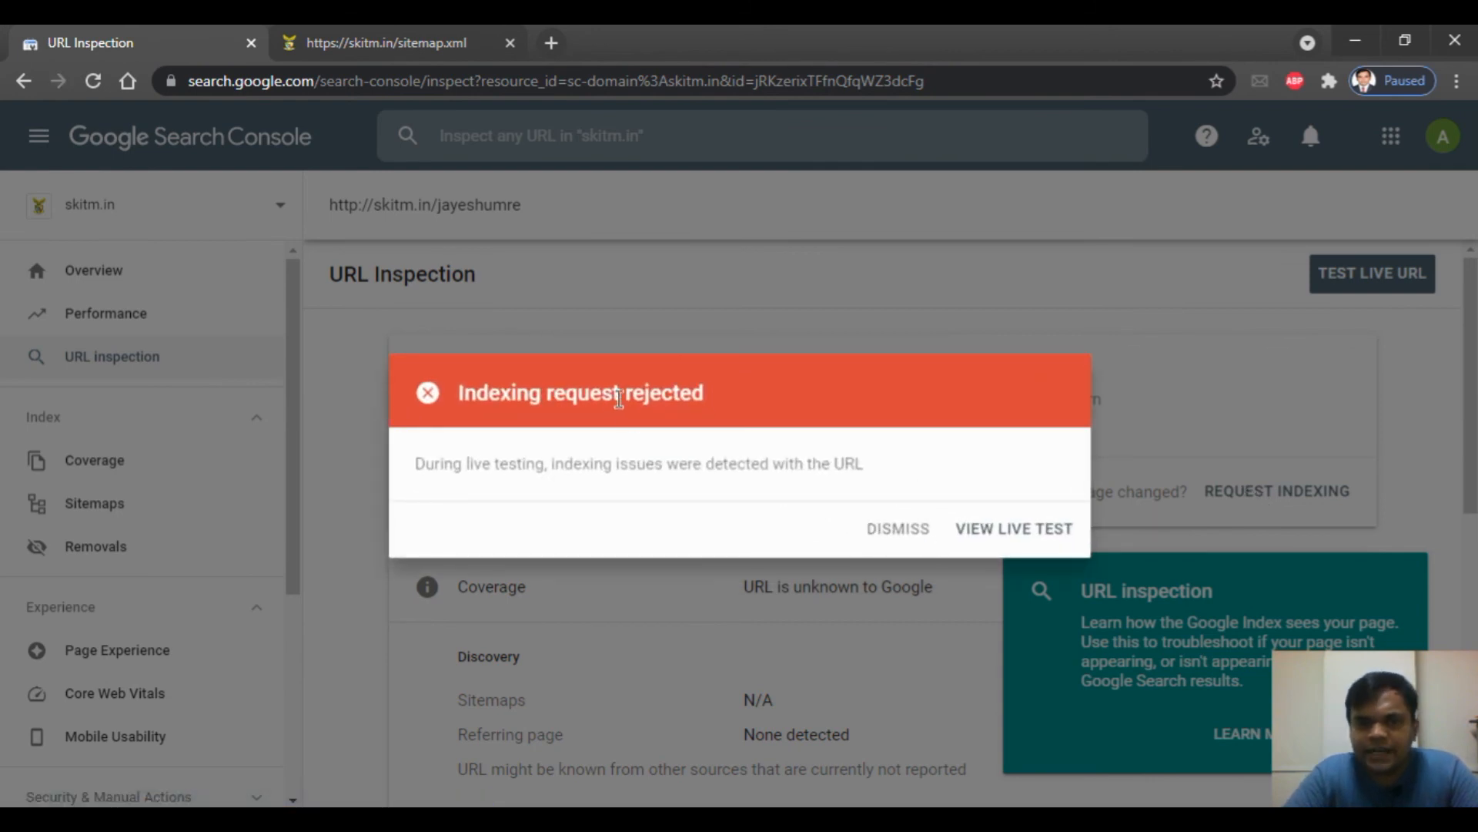
drag(624, 388, 458, 392)
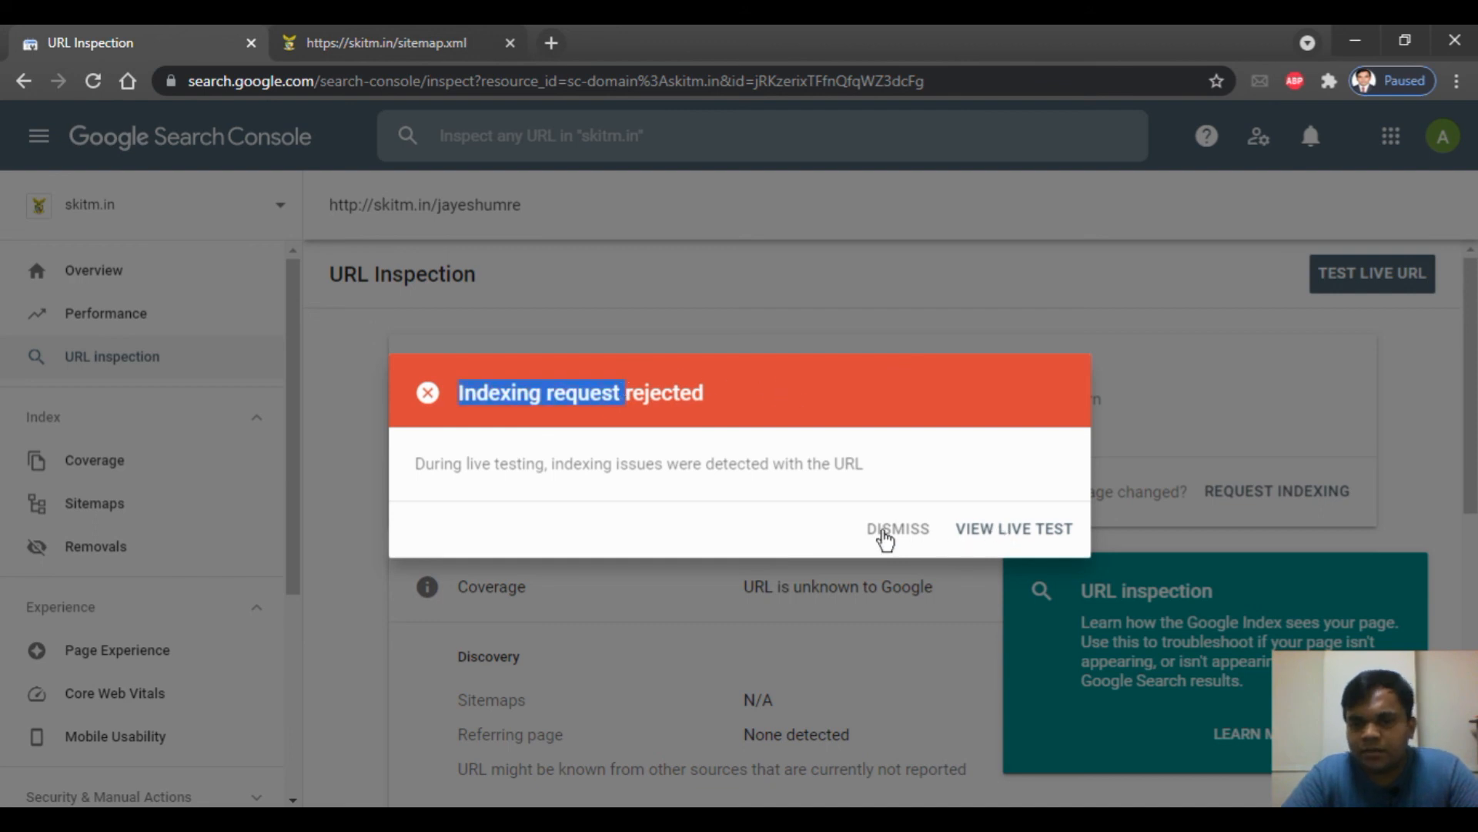
click(887, 533)
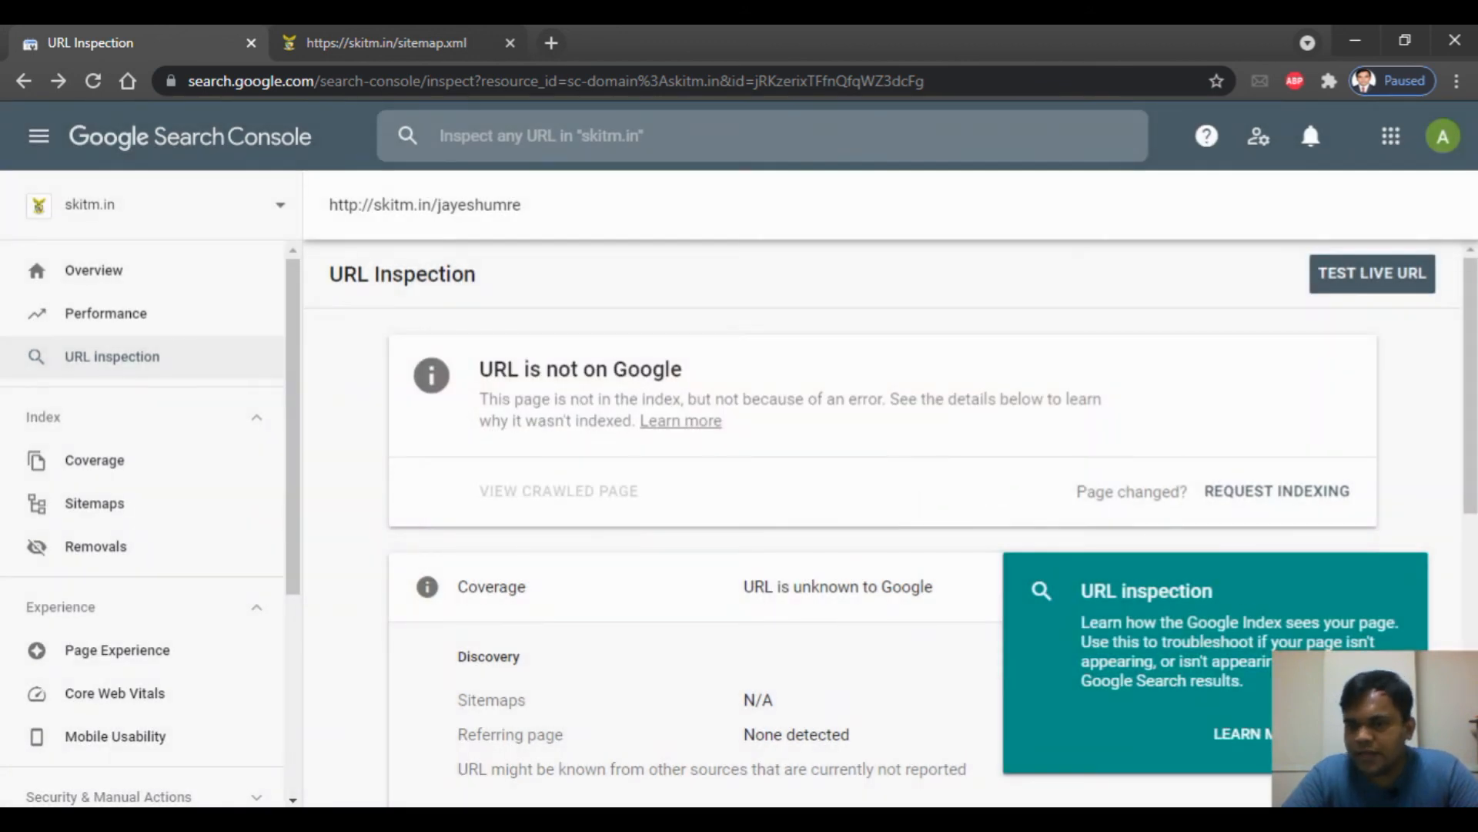
scroll(886, 523, down, 8)
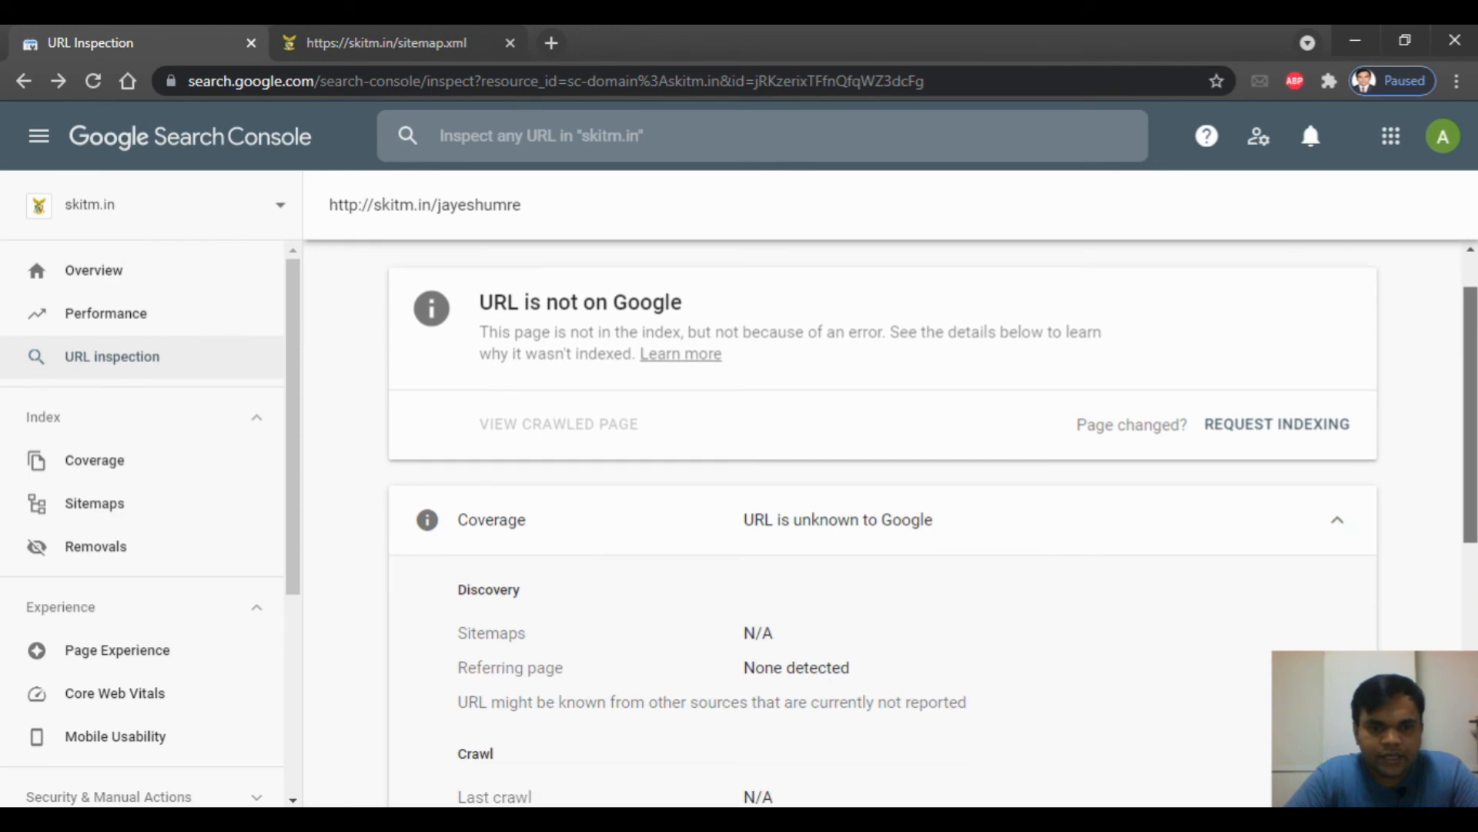
scroll(886, 524, up, 10)
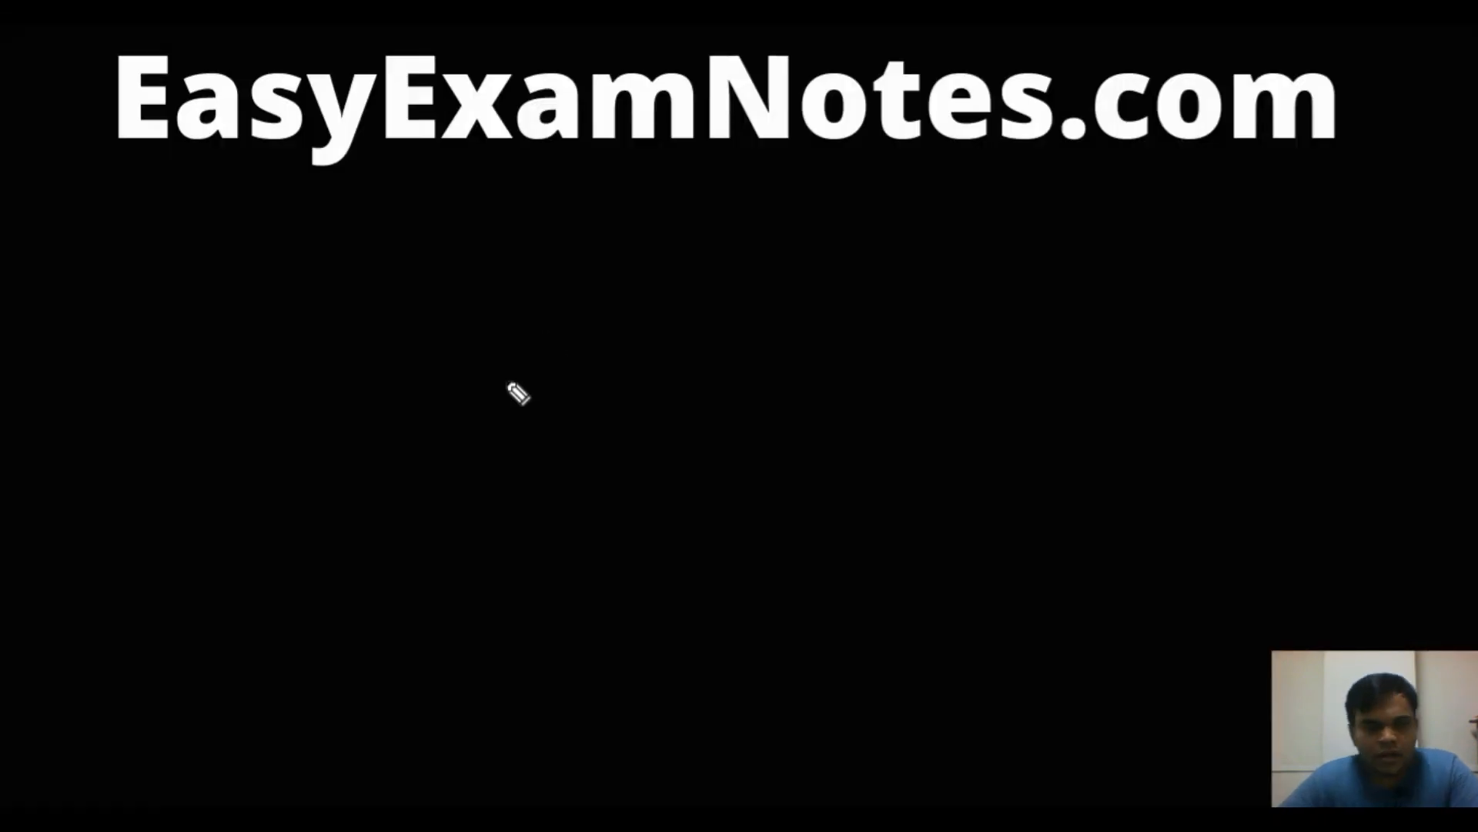
- Handwrite and underline "Sitemap" on the blank EasyExamNotes.com board, and clear the writing
mouse_move(537, 307)
mouse_down()
mouse_move(514, 347)
mouse_move(587, 297)
mouse_move(640, 323)
mouse_move(765, 290)
mouse_move(744, 316)
mouse_up()
drag(797, 307, 485, 373)
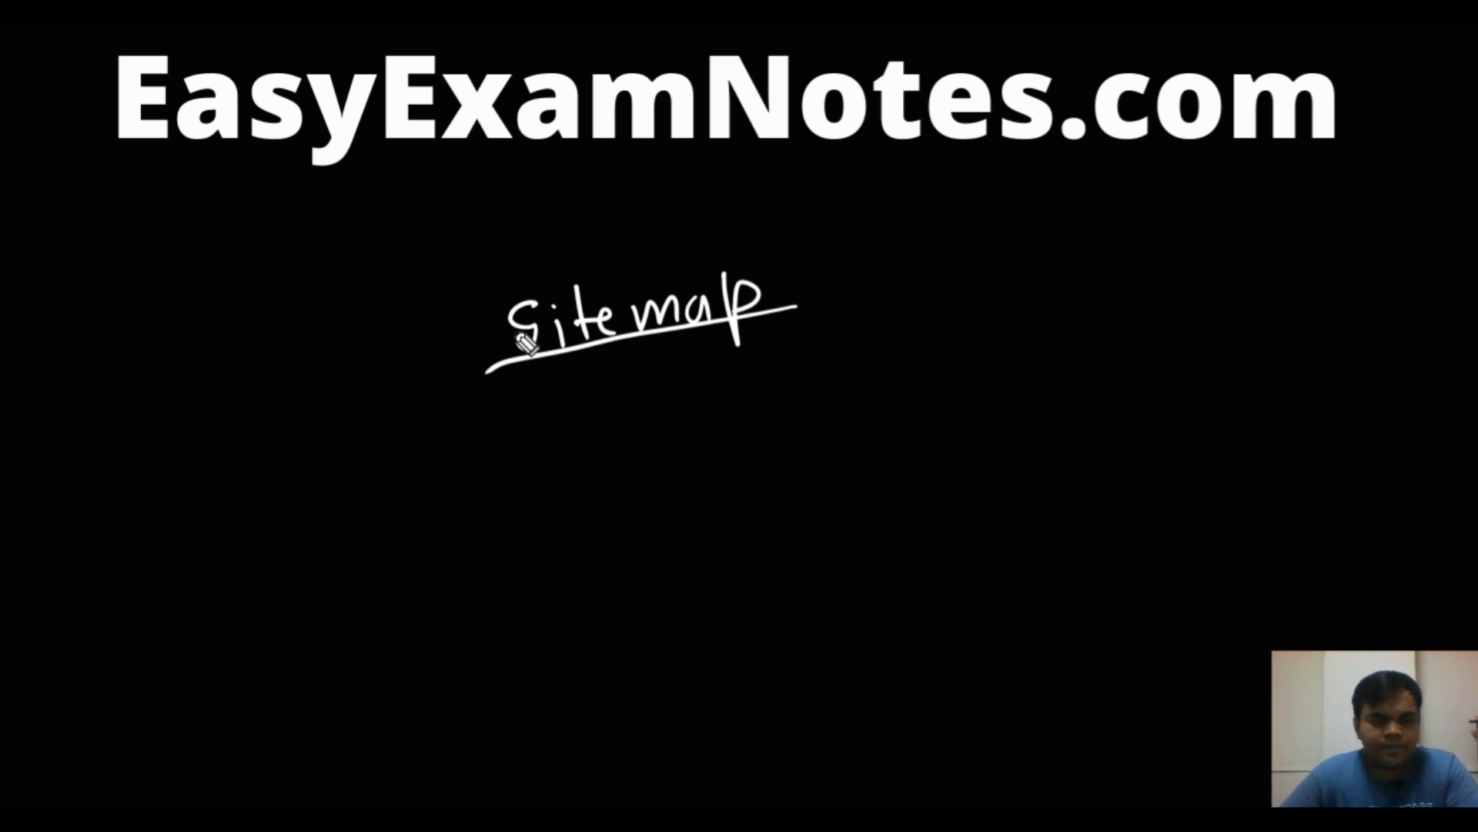
key(e)
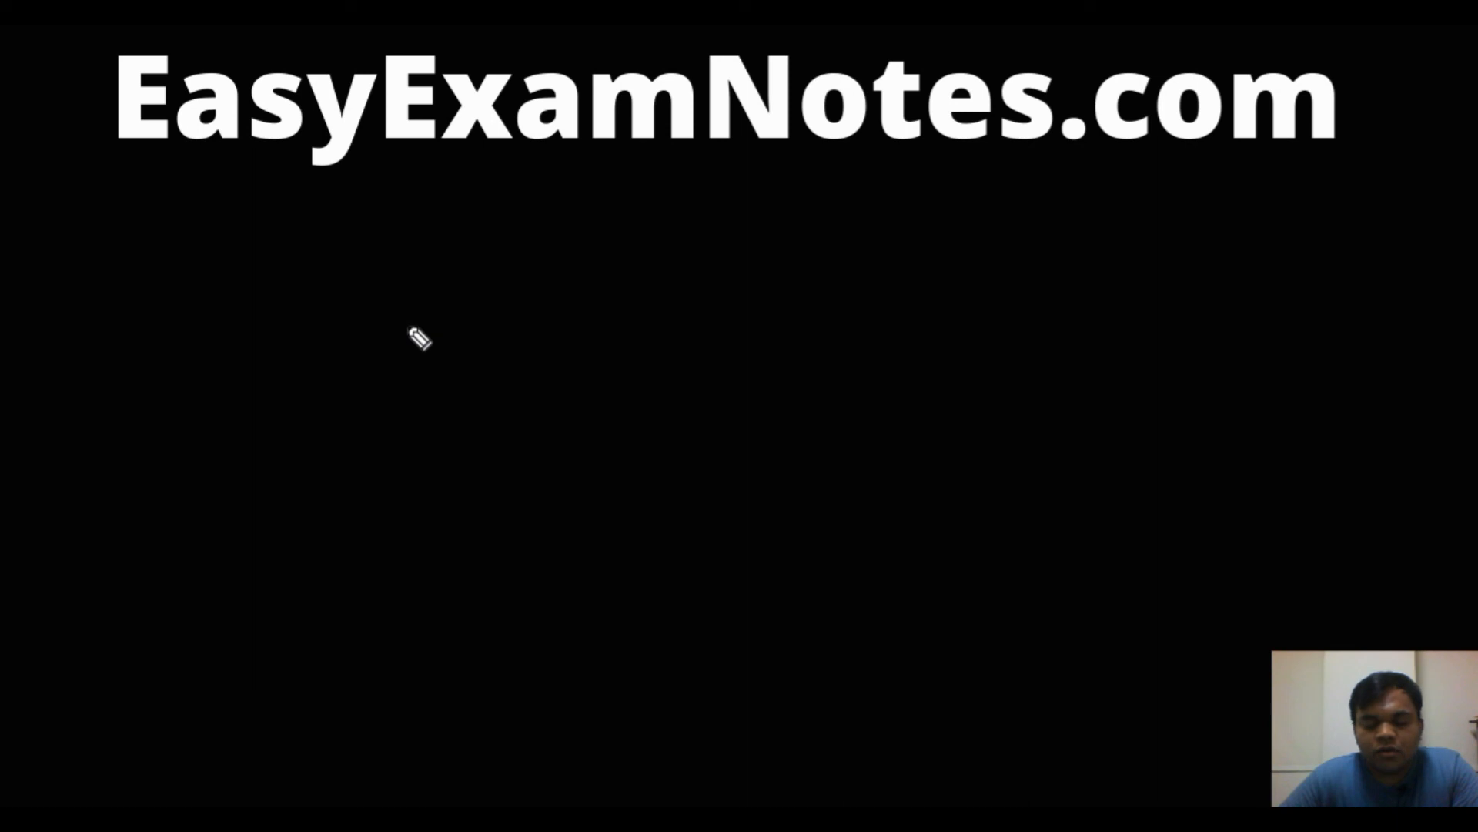
- Handwrite "webpage → Time" on the board, underline "Time", and start the row "2 - 4 -" beneath it
mouse_move(400, 268)
mouse_down()
mouse_move(583, 281)
mouse_move(624, 309)
mouse_move(668, 287)
mouse_move(730, 286)
mouse_move(773, 251)
mouse_move(806, 280)
mouse_move(877, 279)
mouse_up()
drag(745, 322, 911, 304)
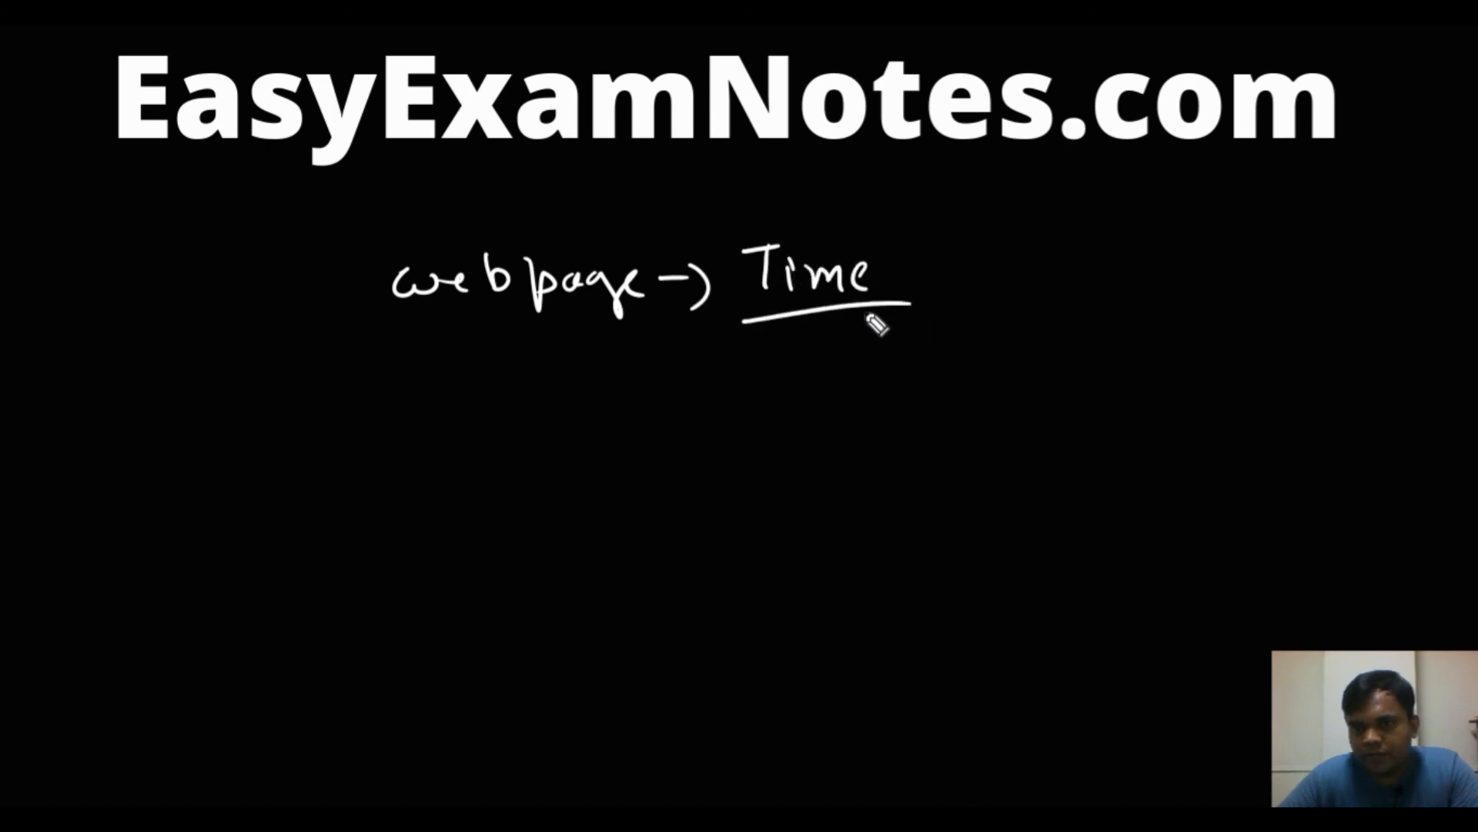
mouse_move(512, 435)
mouse_down()
mouse_move(583, 473)
mouse_move(608, 440)
mouse_move(695, 442)
mouse_move(692, 467)
mouse_up()
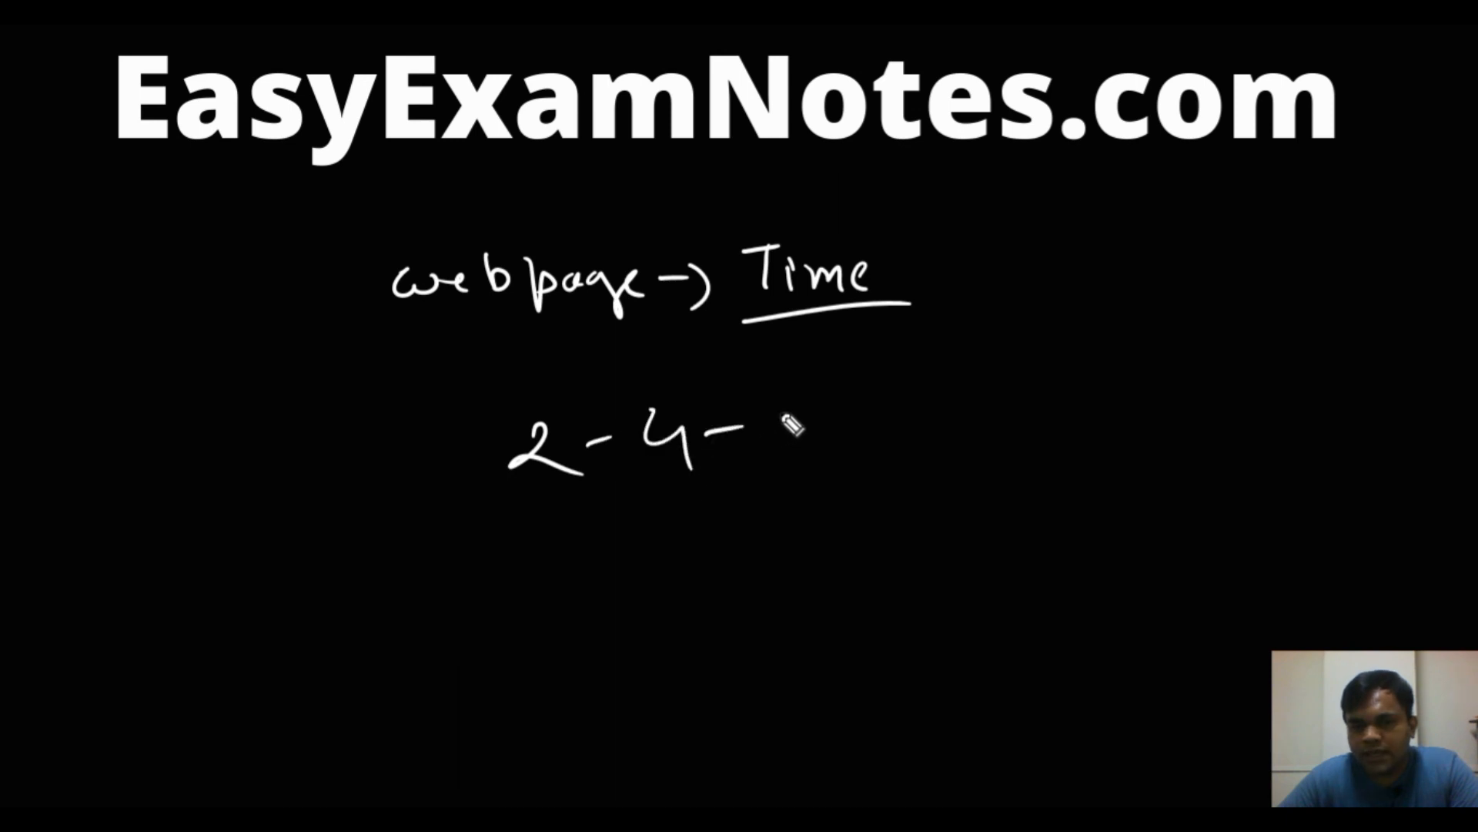